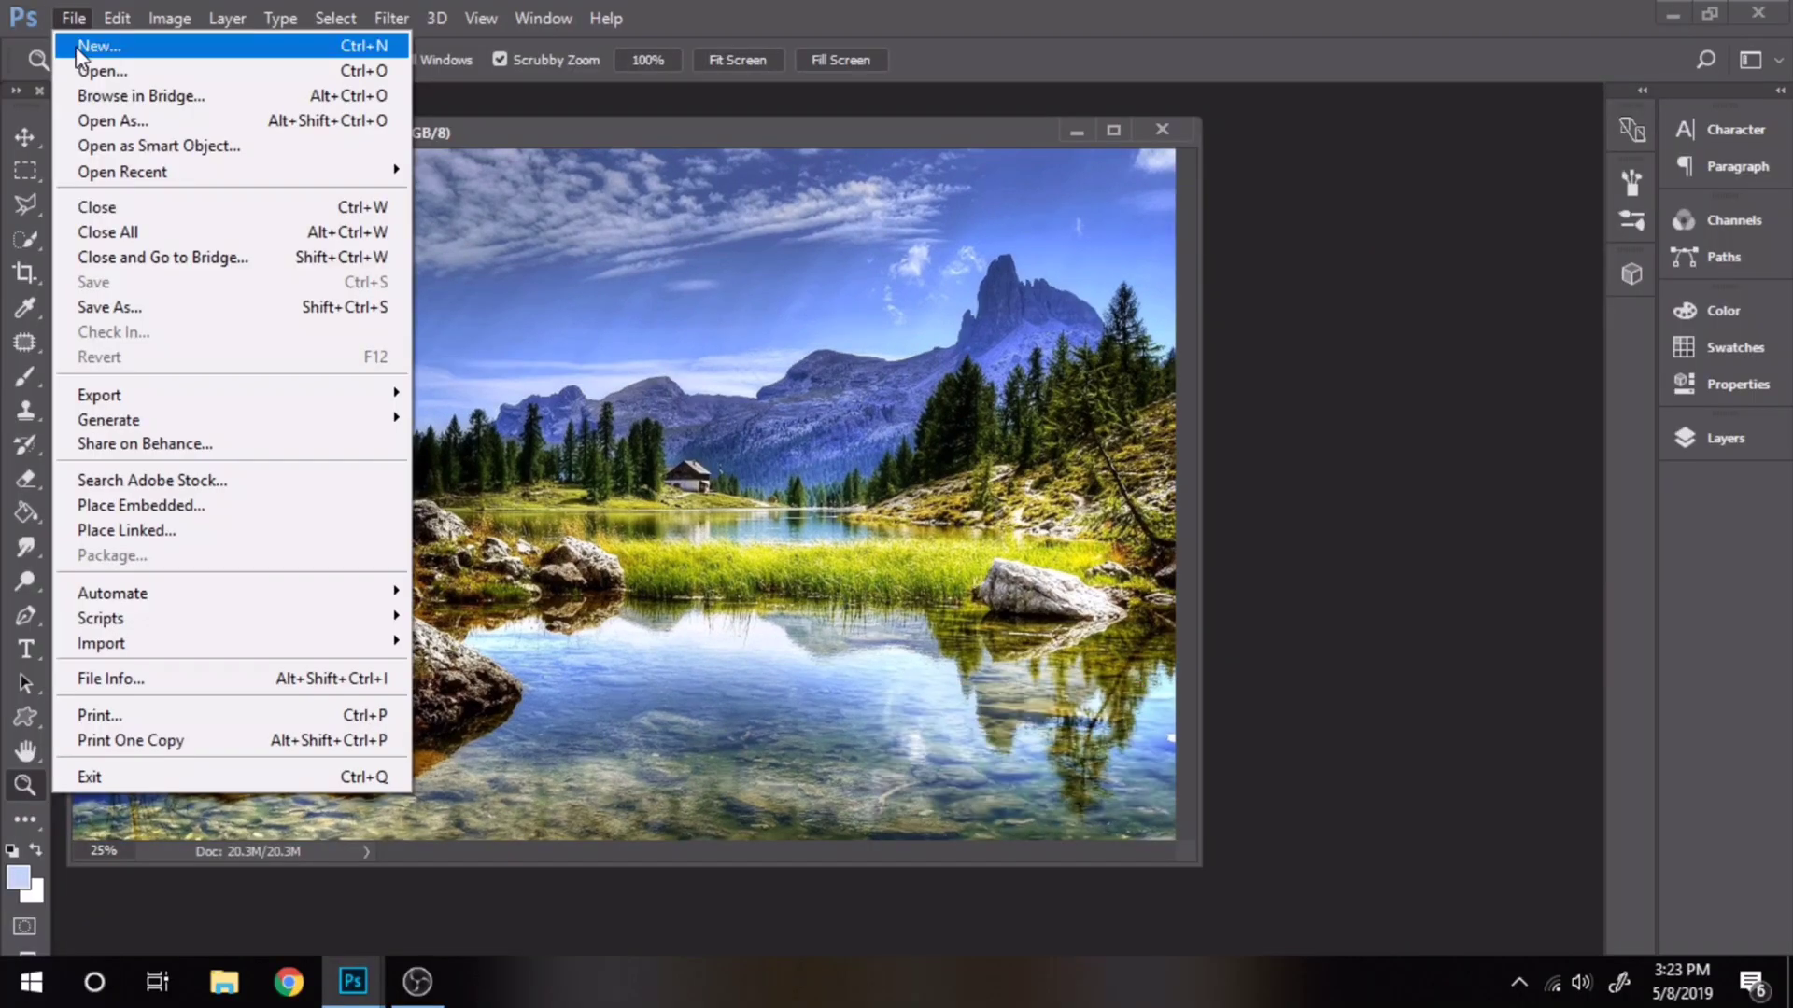
Create a new 3000 × 1000 px landscape document, entering 1000 as the height.
key(Escape)
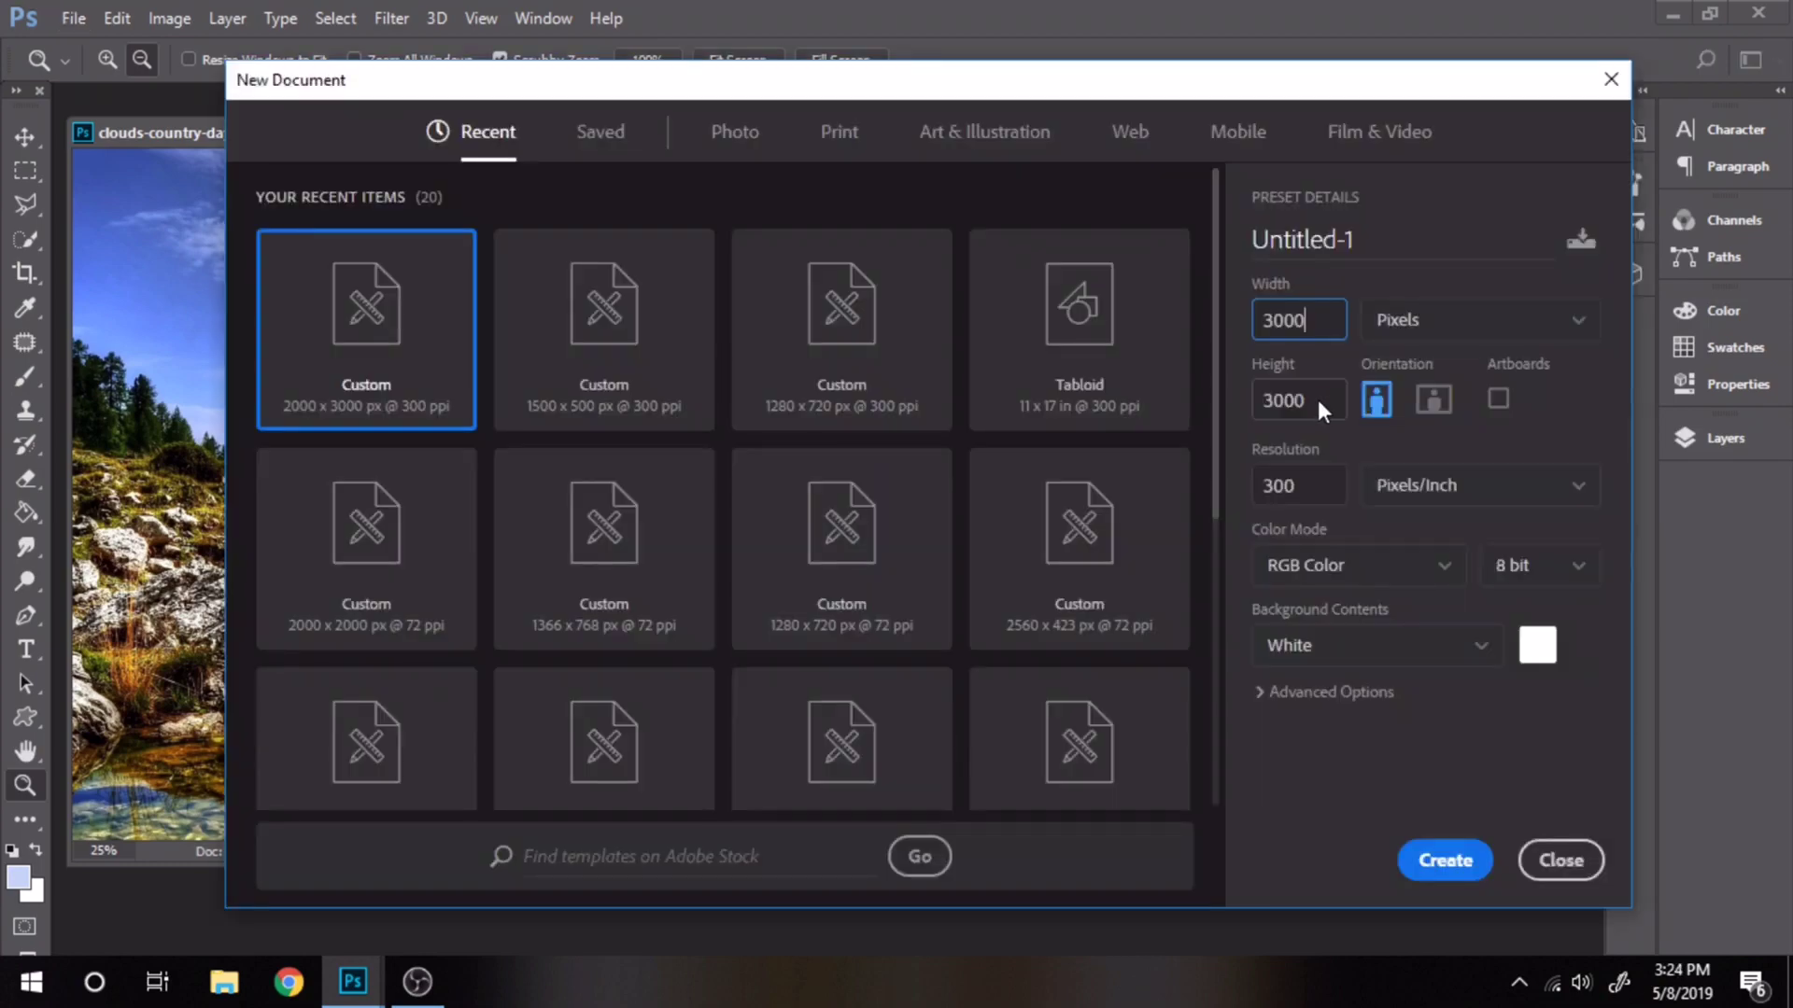
click(1289, 396)
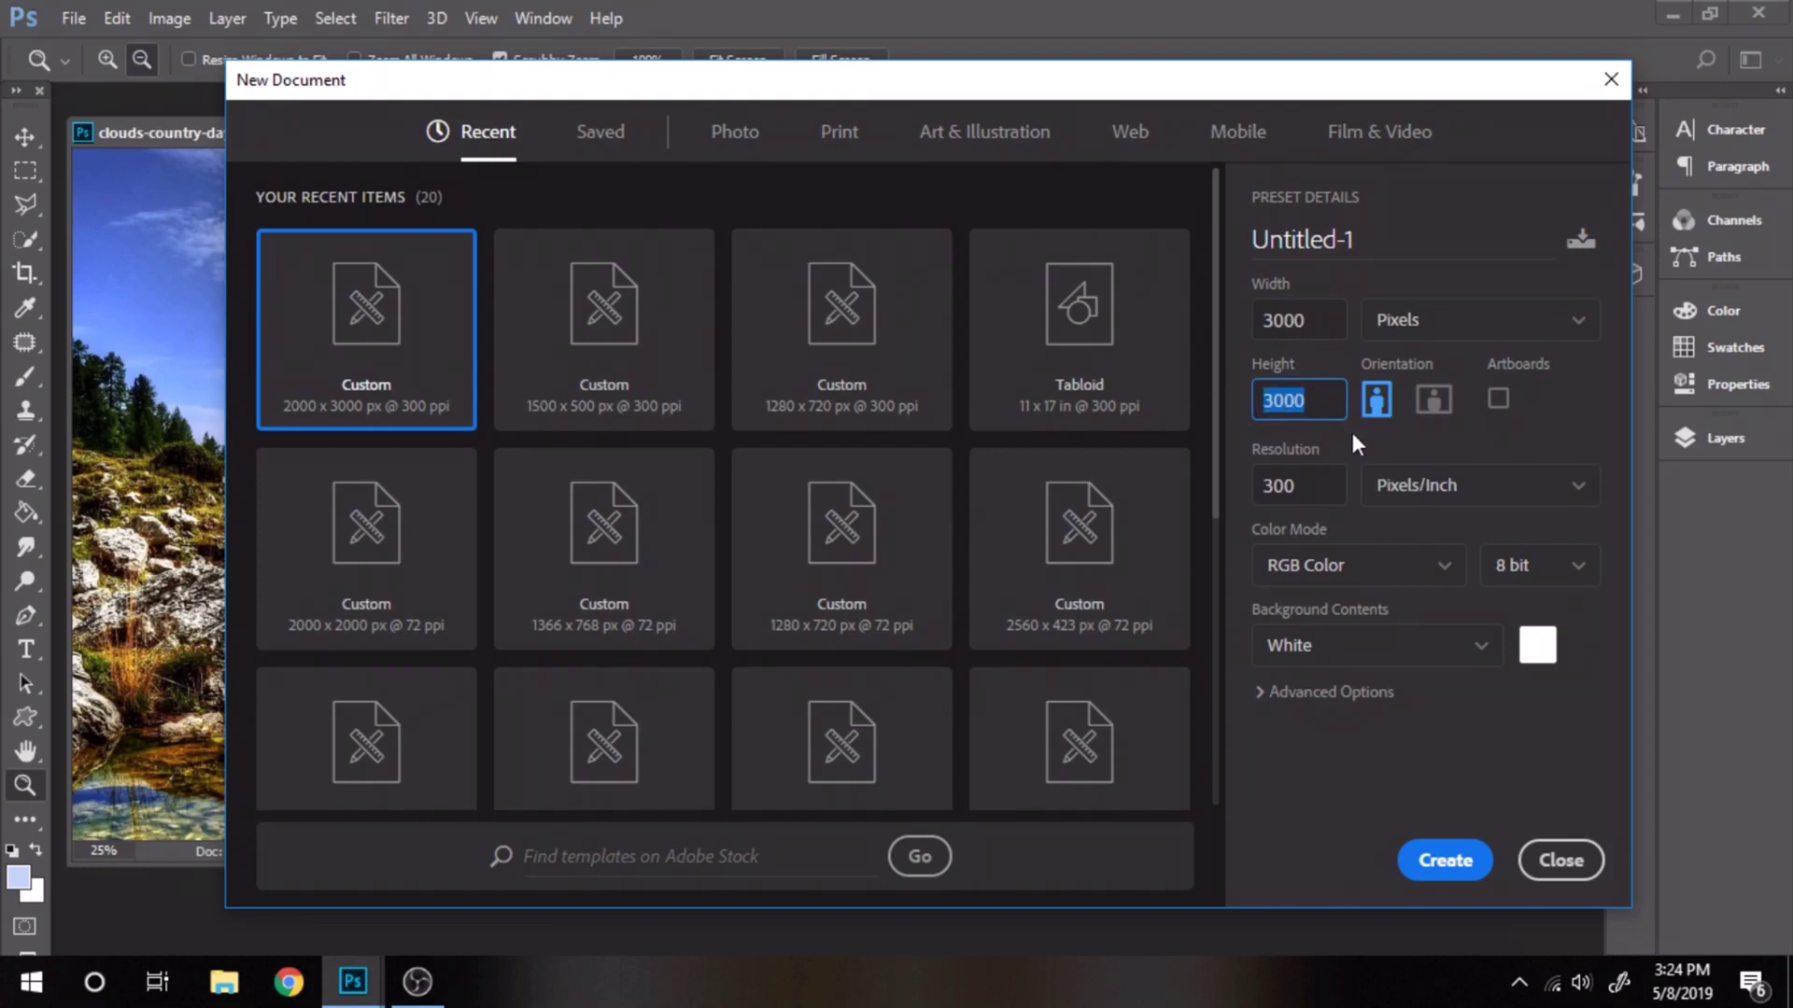
text(1000)
click(1447, 864)
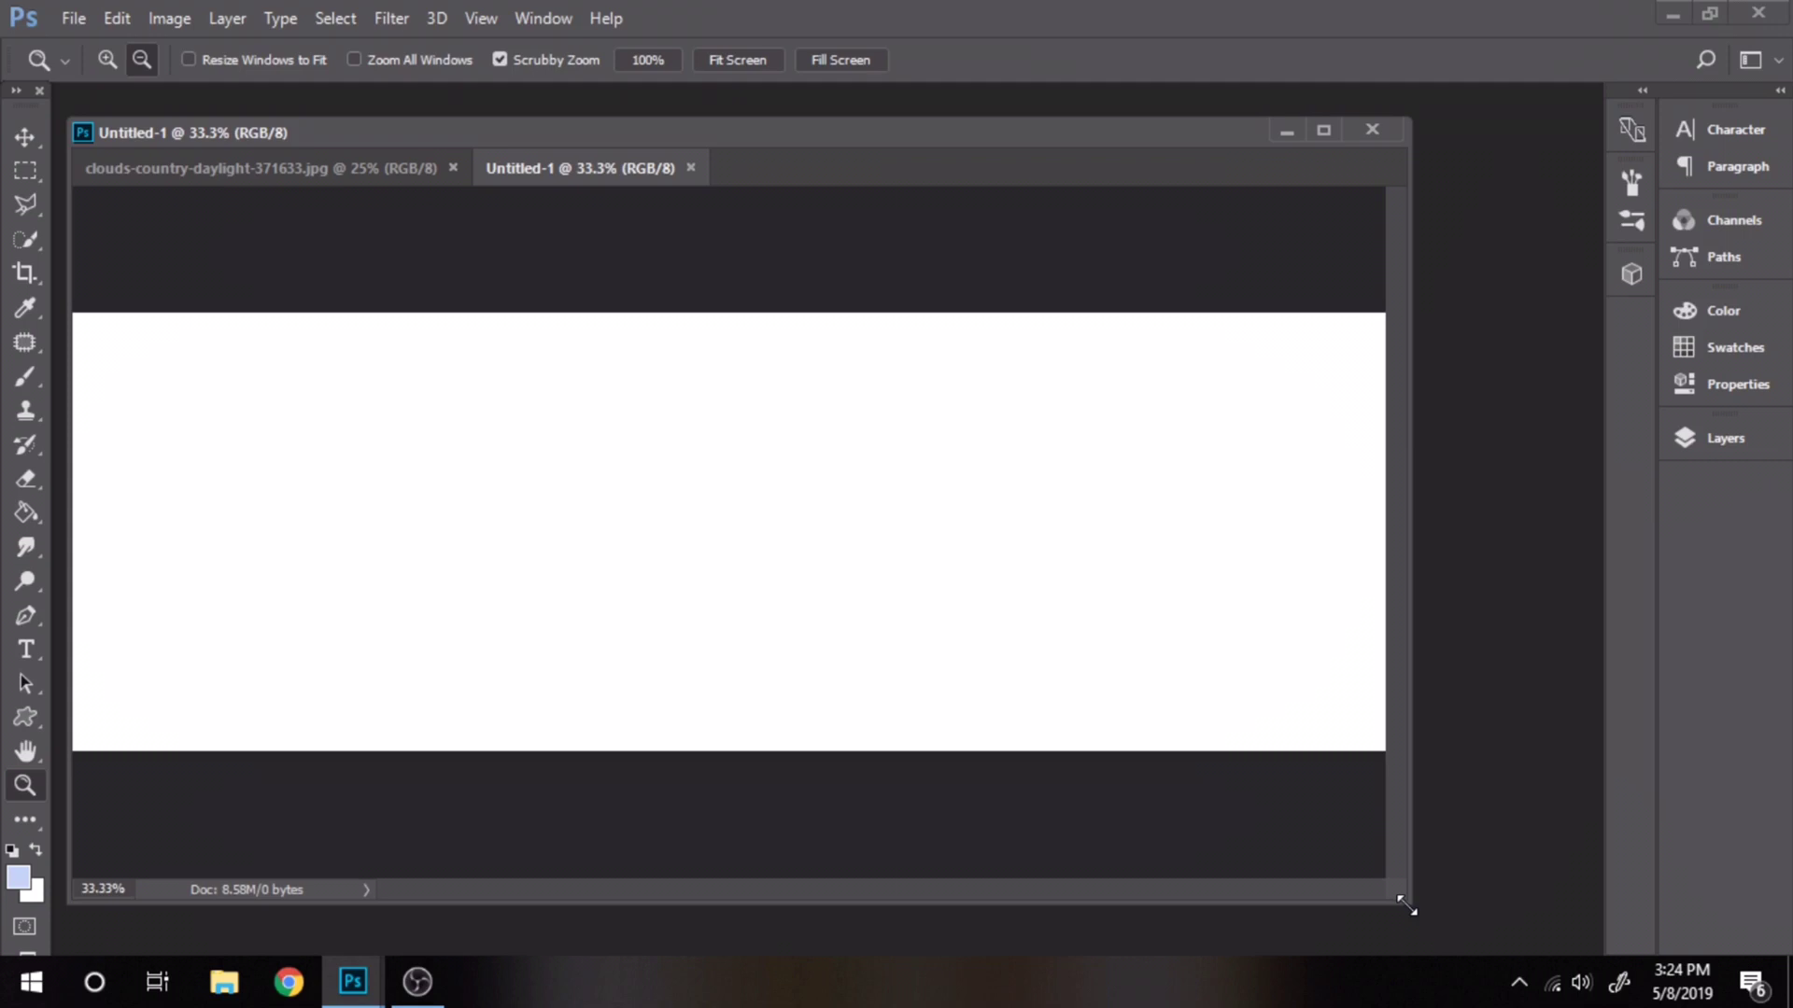
Enlarge the Untitled-1 window and add a 3-column guide layout to the blank canvas.
drag(1406, 905, 1470, 920)
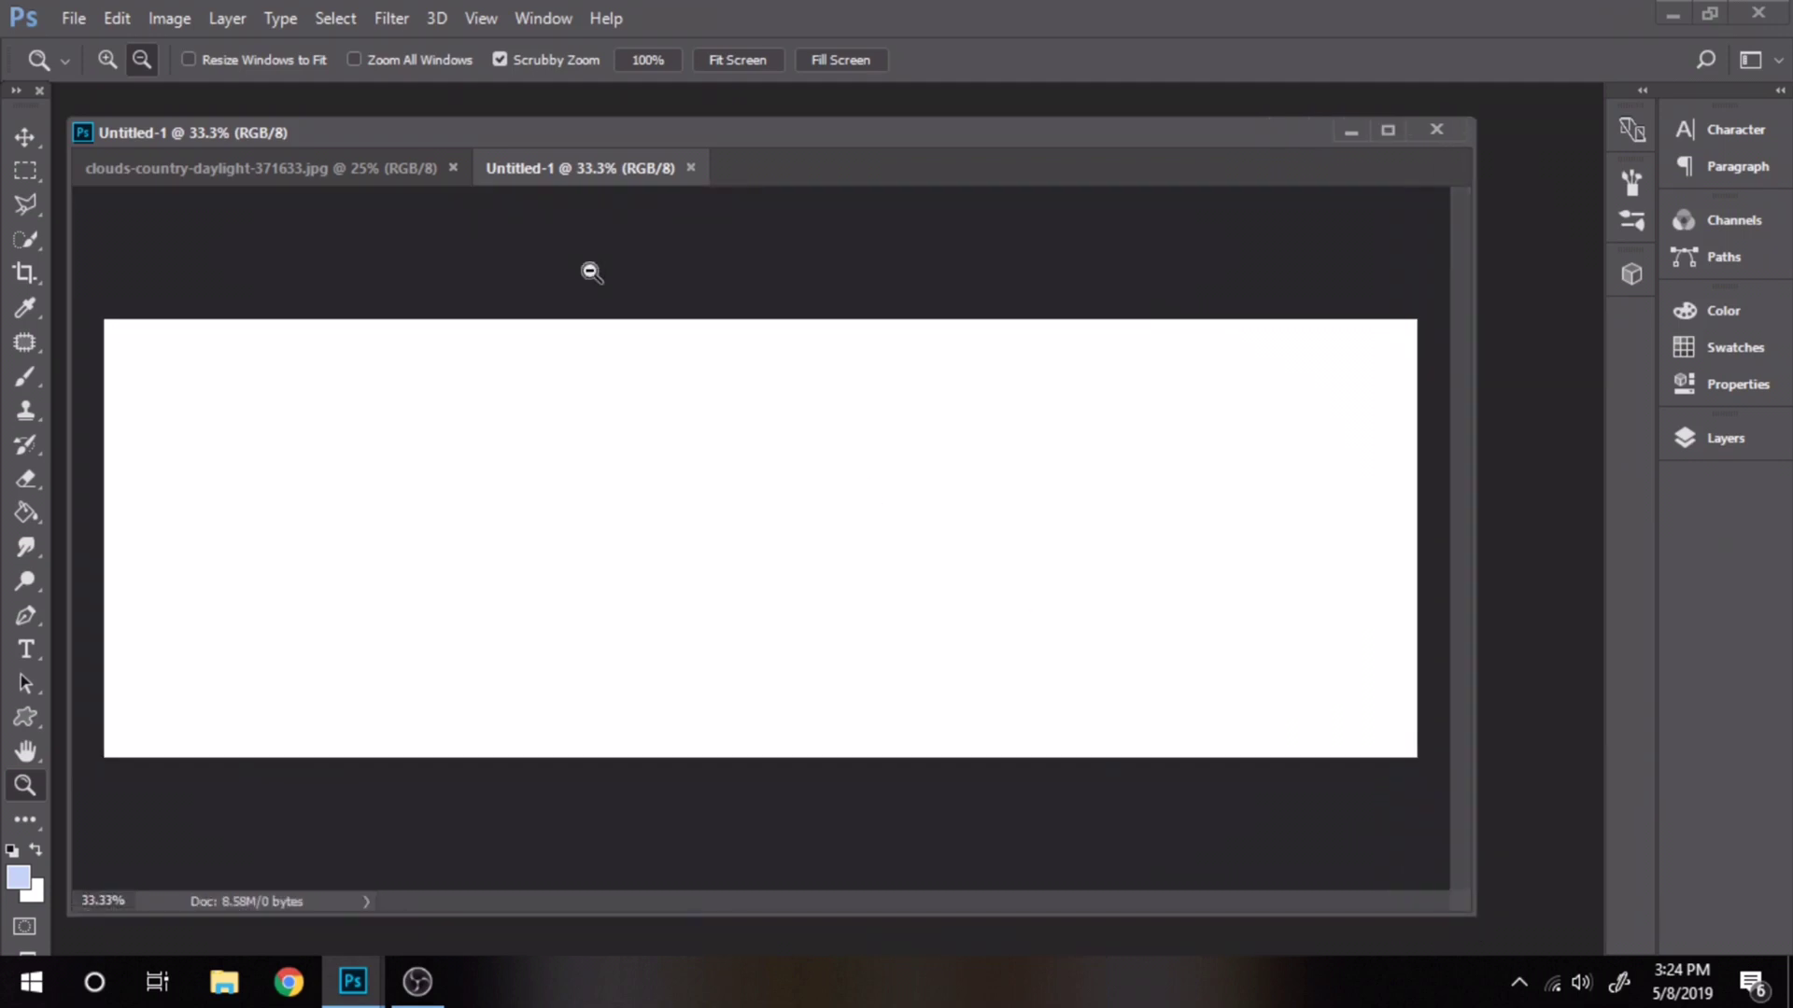
click(476, 20)
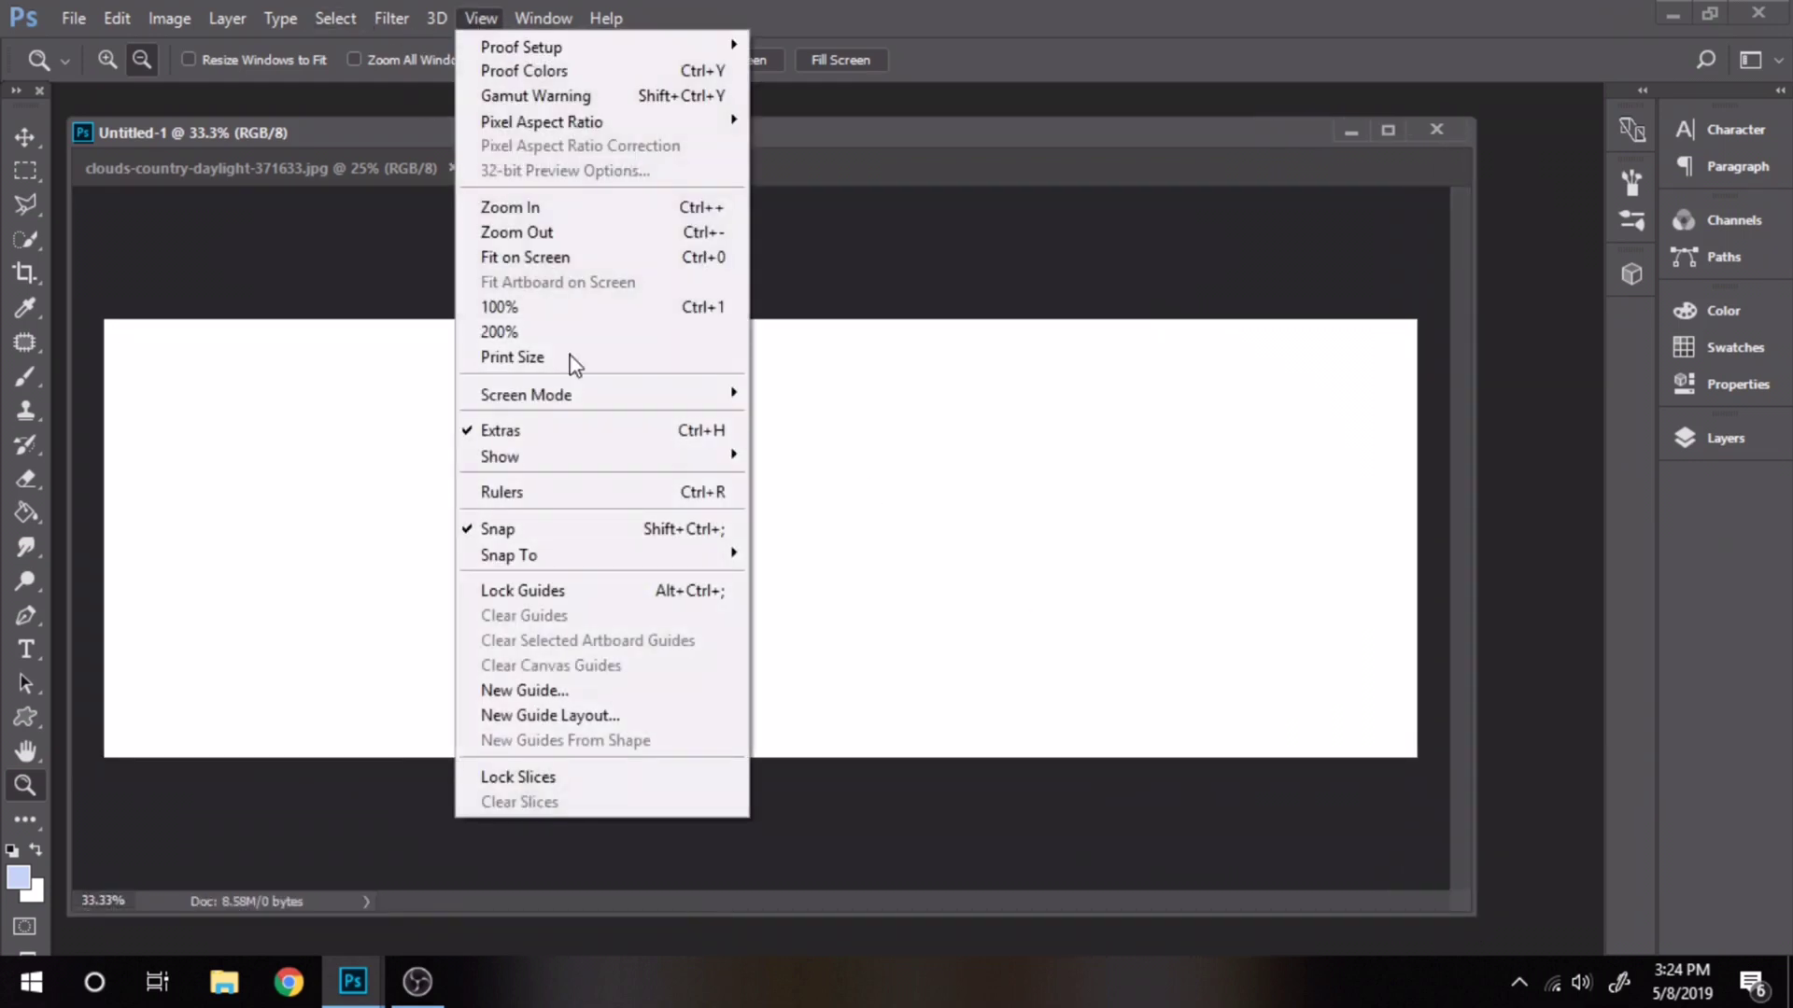
click(618, 716)
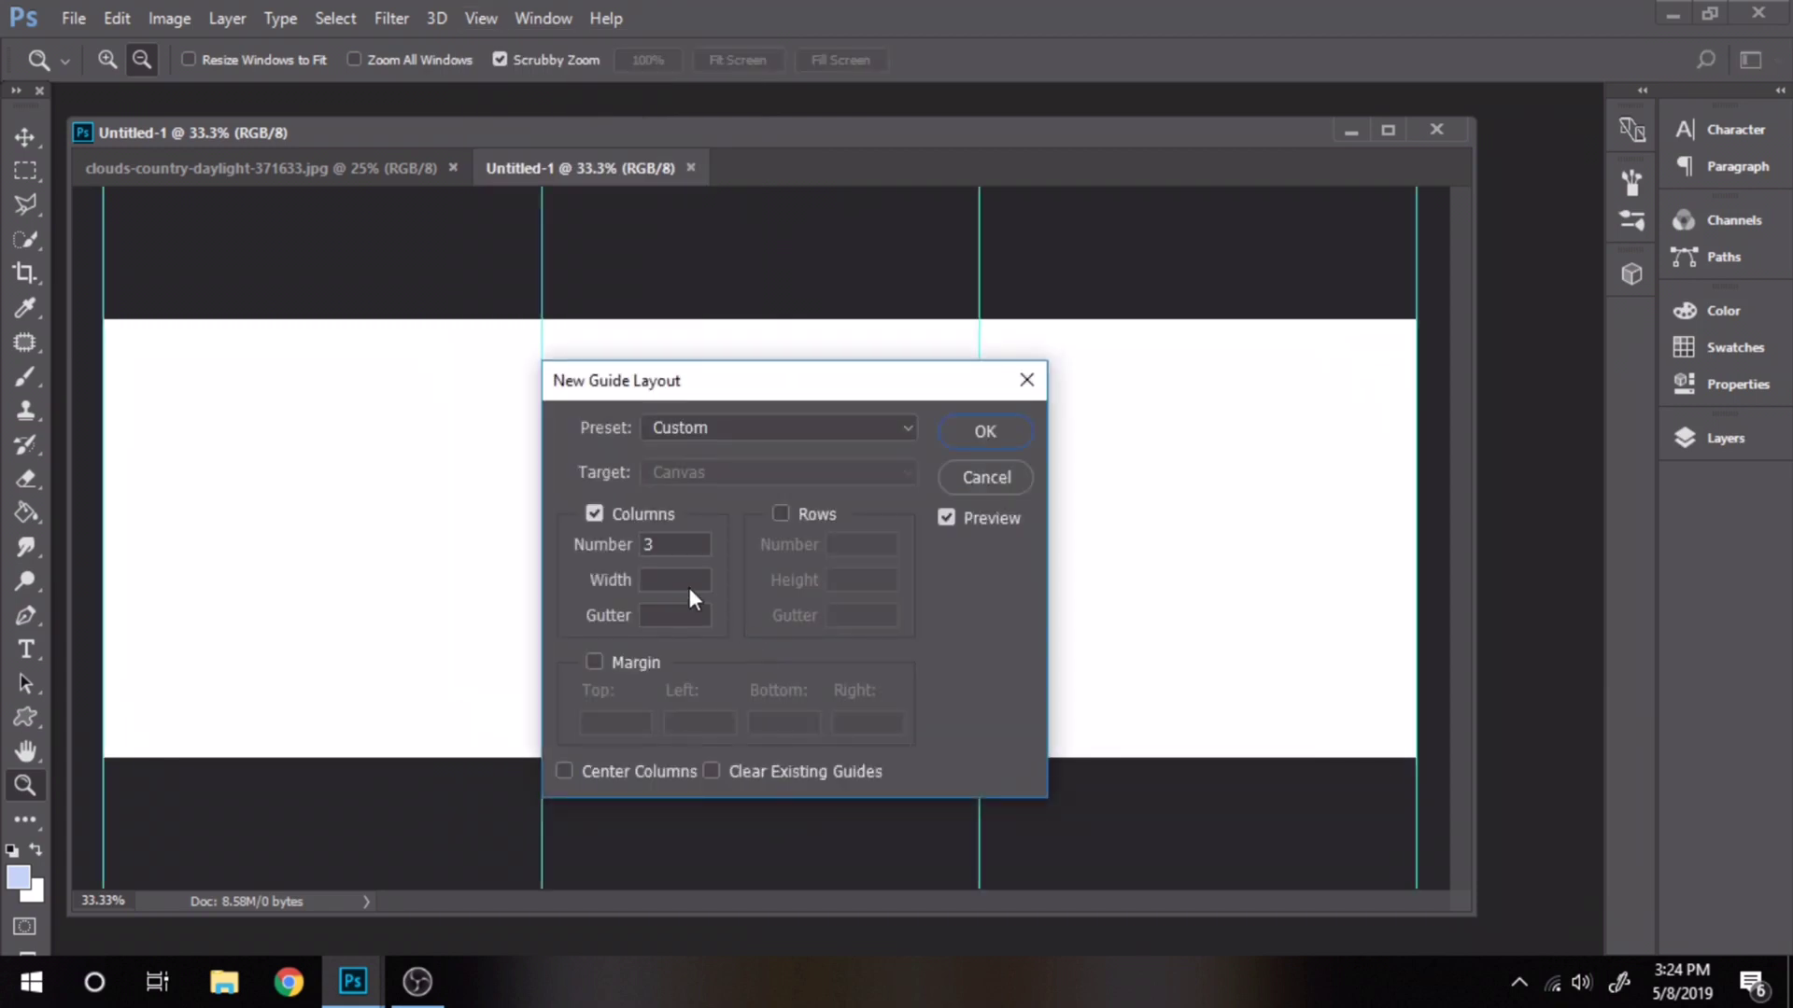
click(676, 549)
click(960, 433)
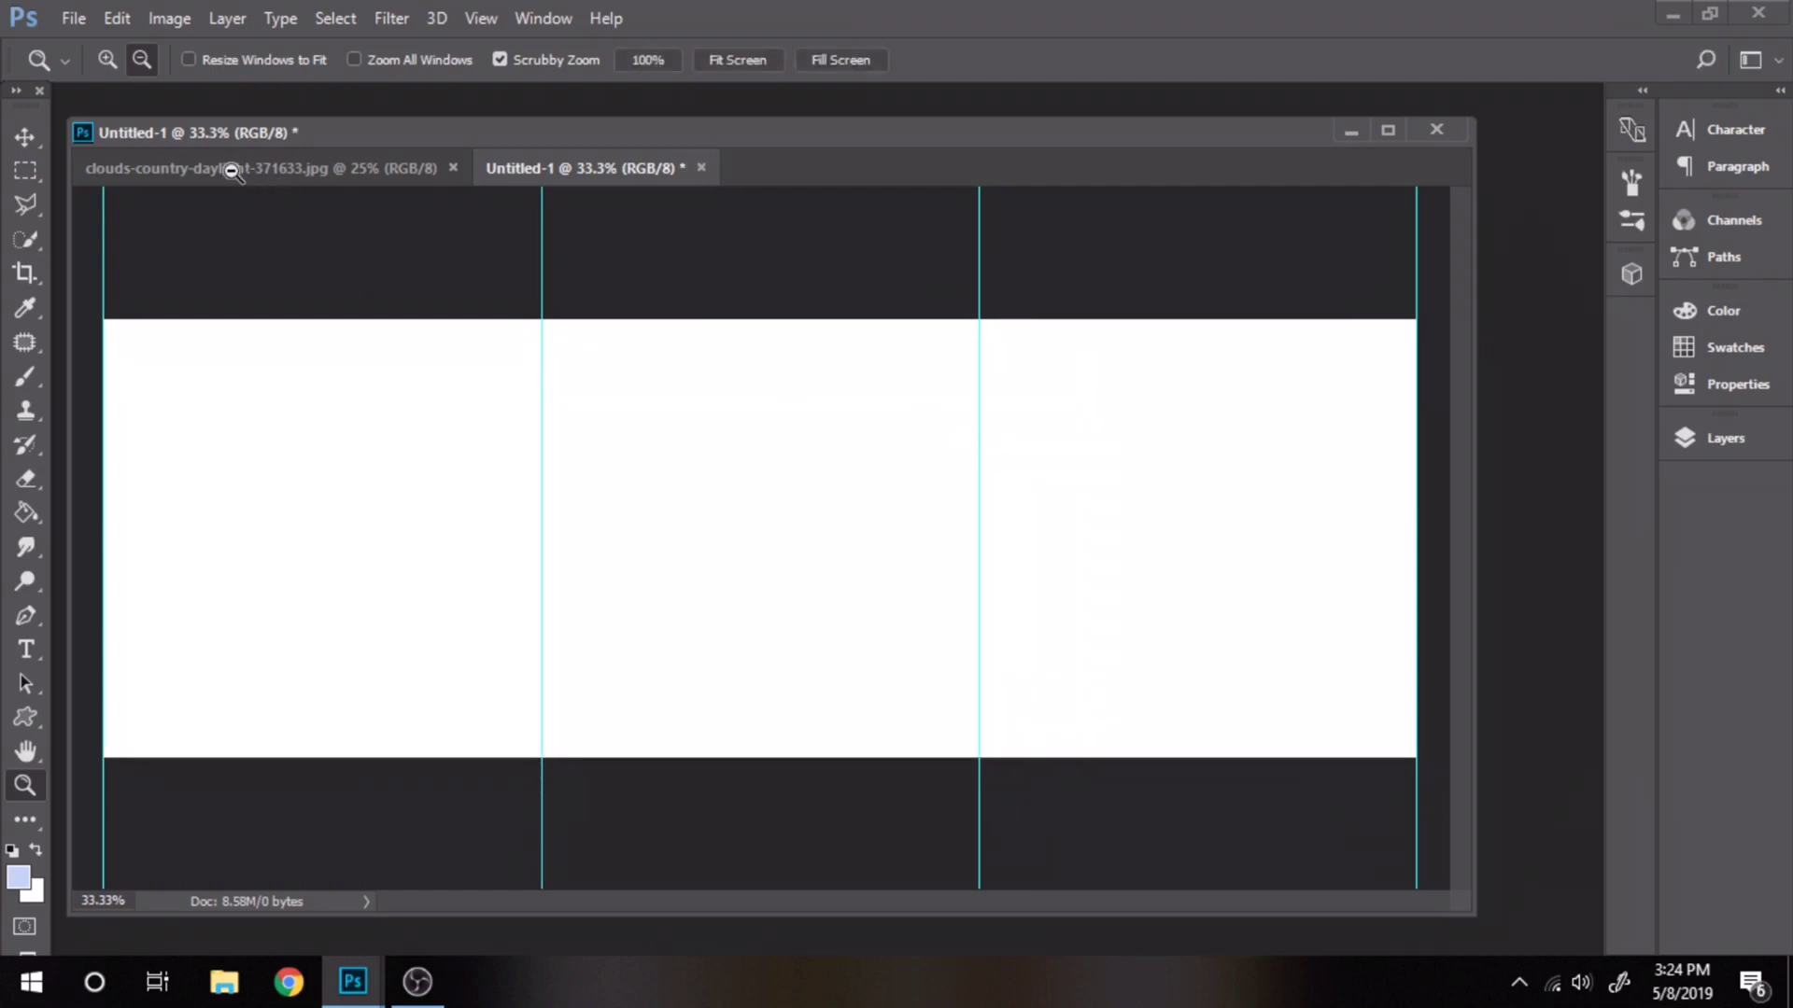
Resize the landscape photo to 3000 px wide with proportions linked (3000 × 1882 px).
click(202, 172)
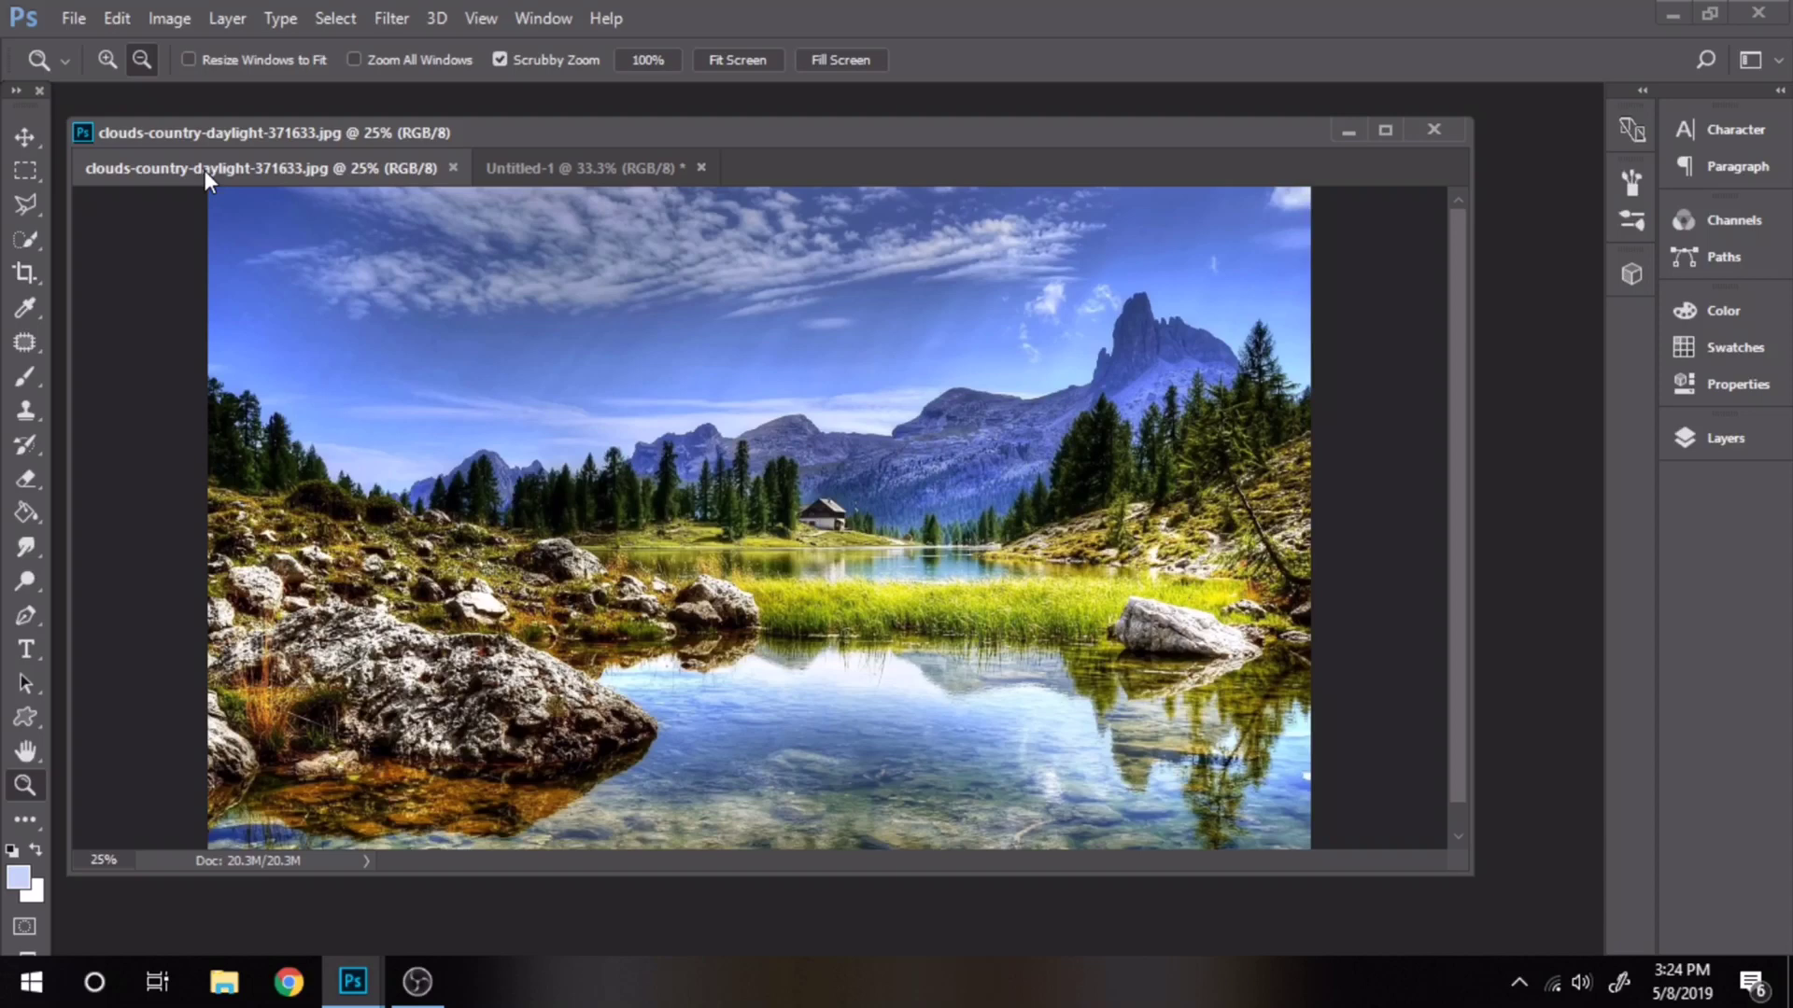
click(169, 17)
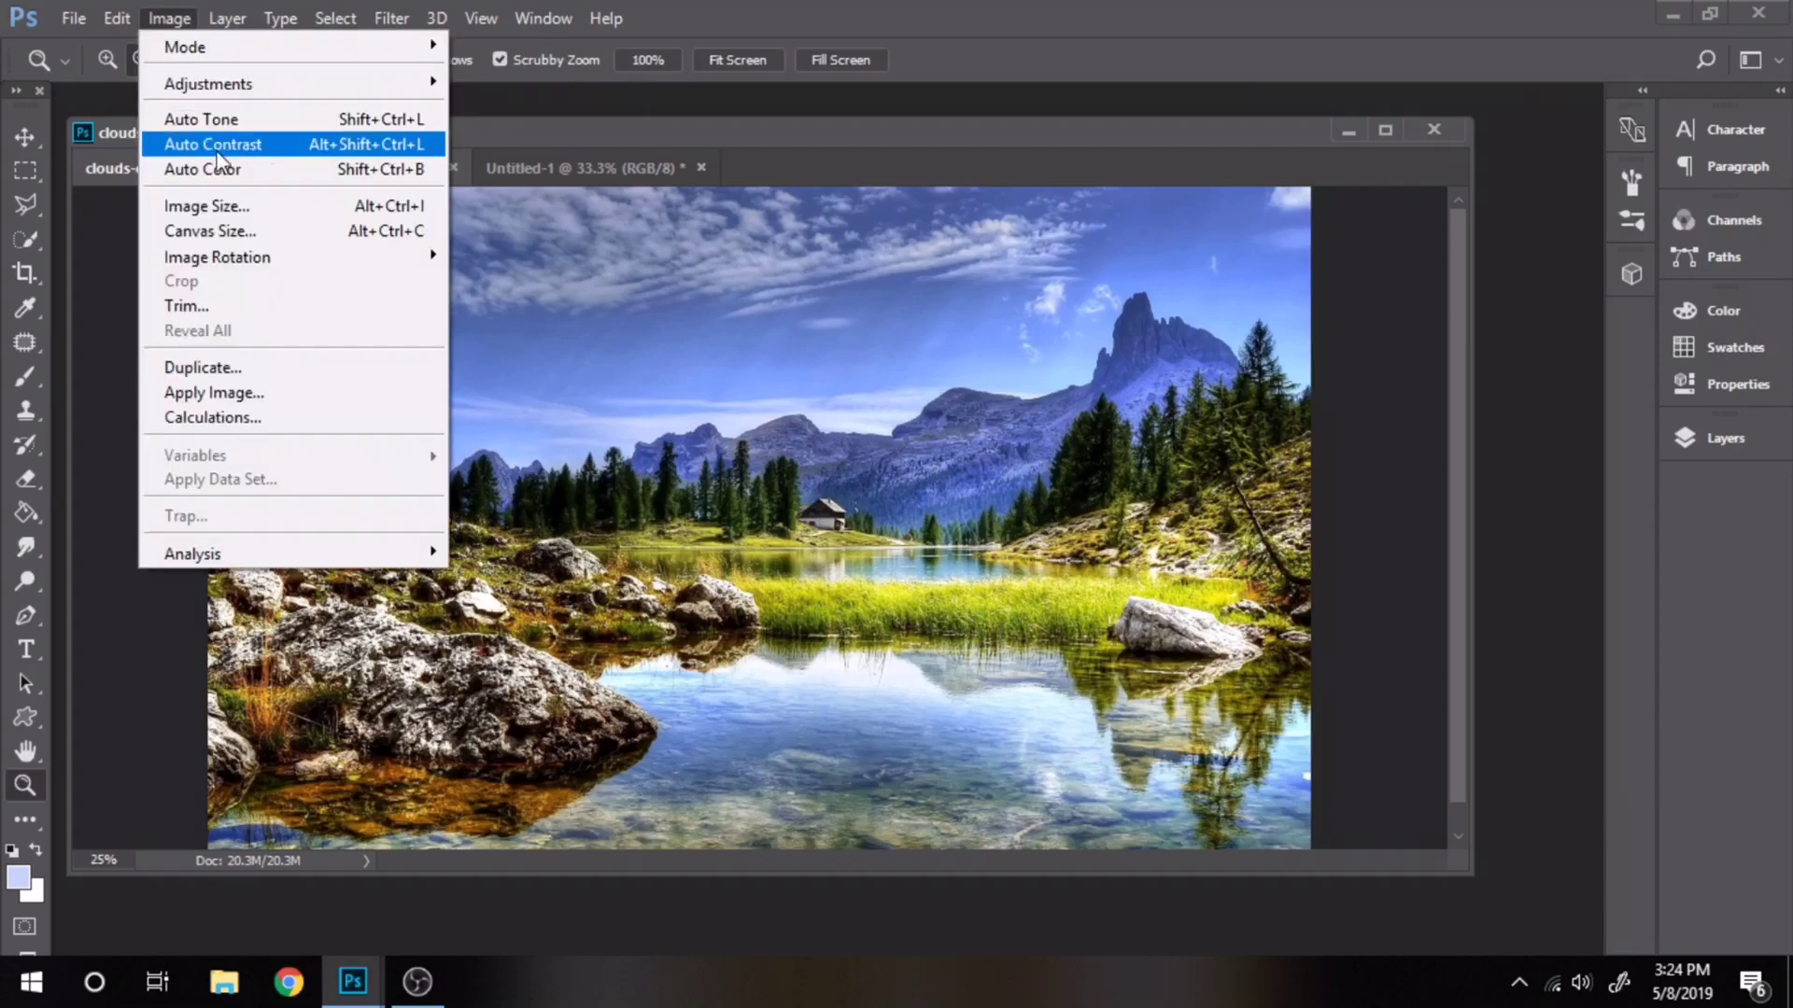
click(225, 203)
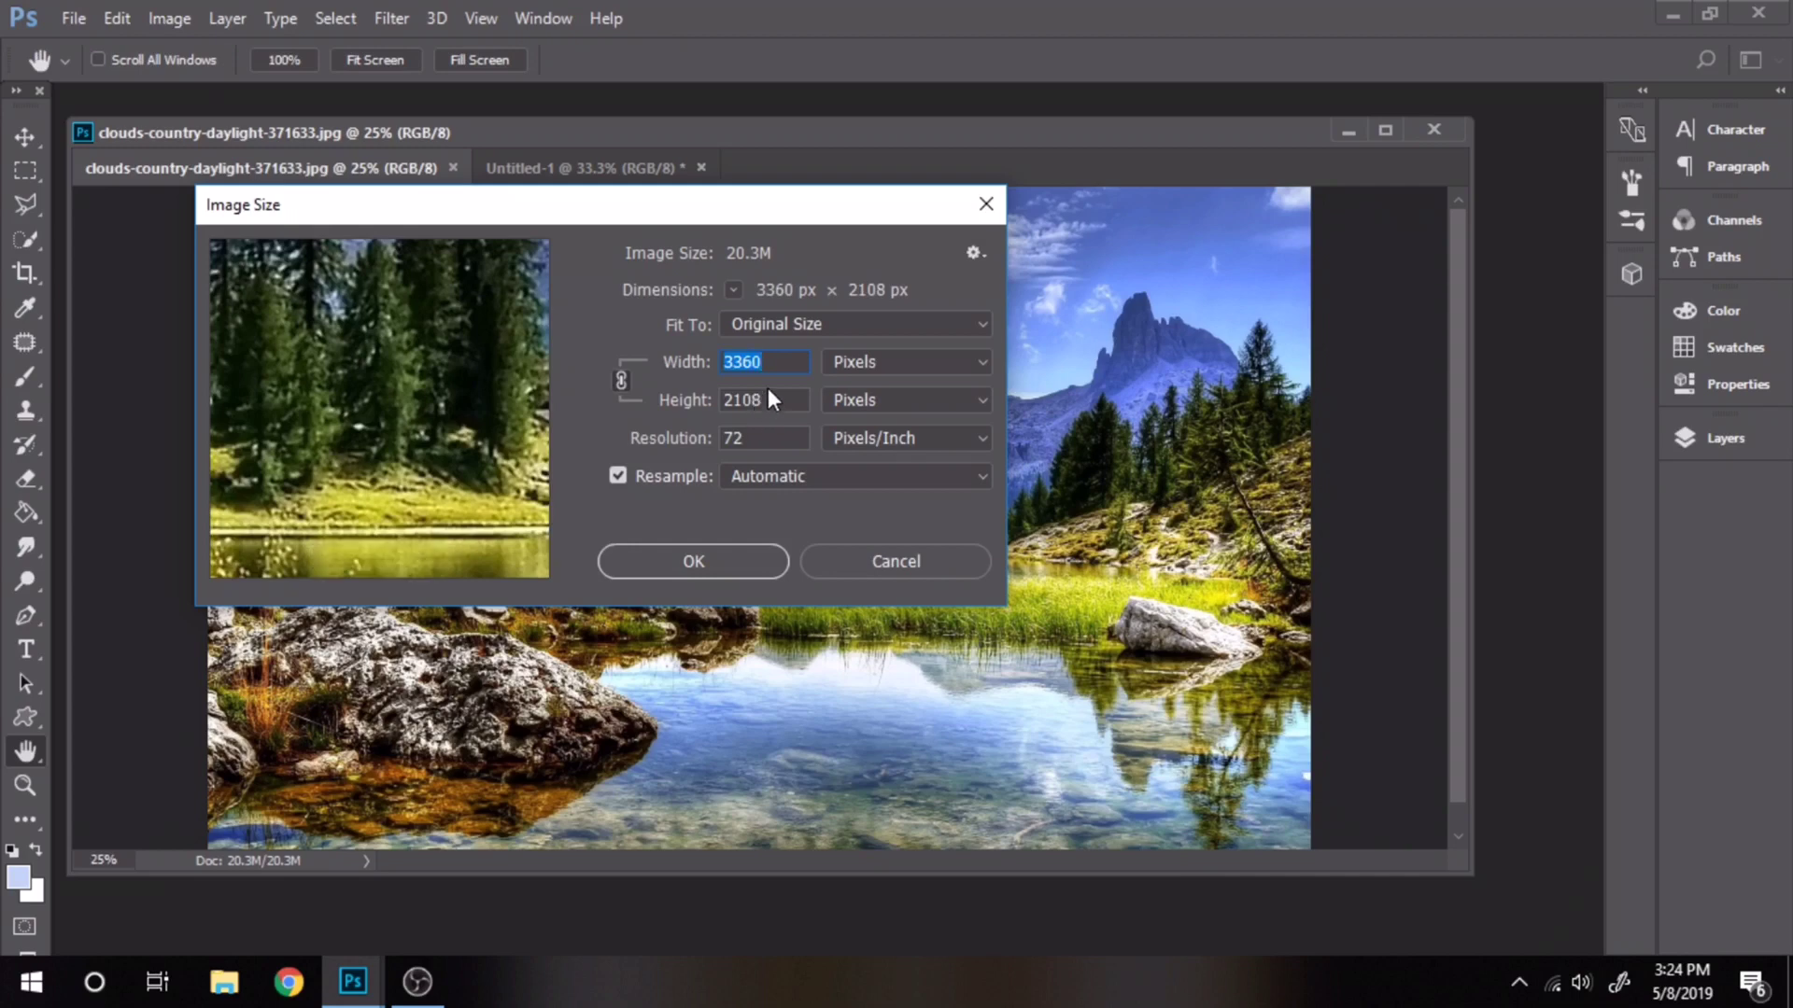
text(300)
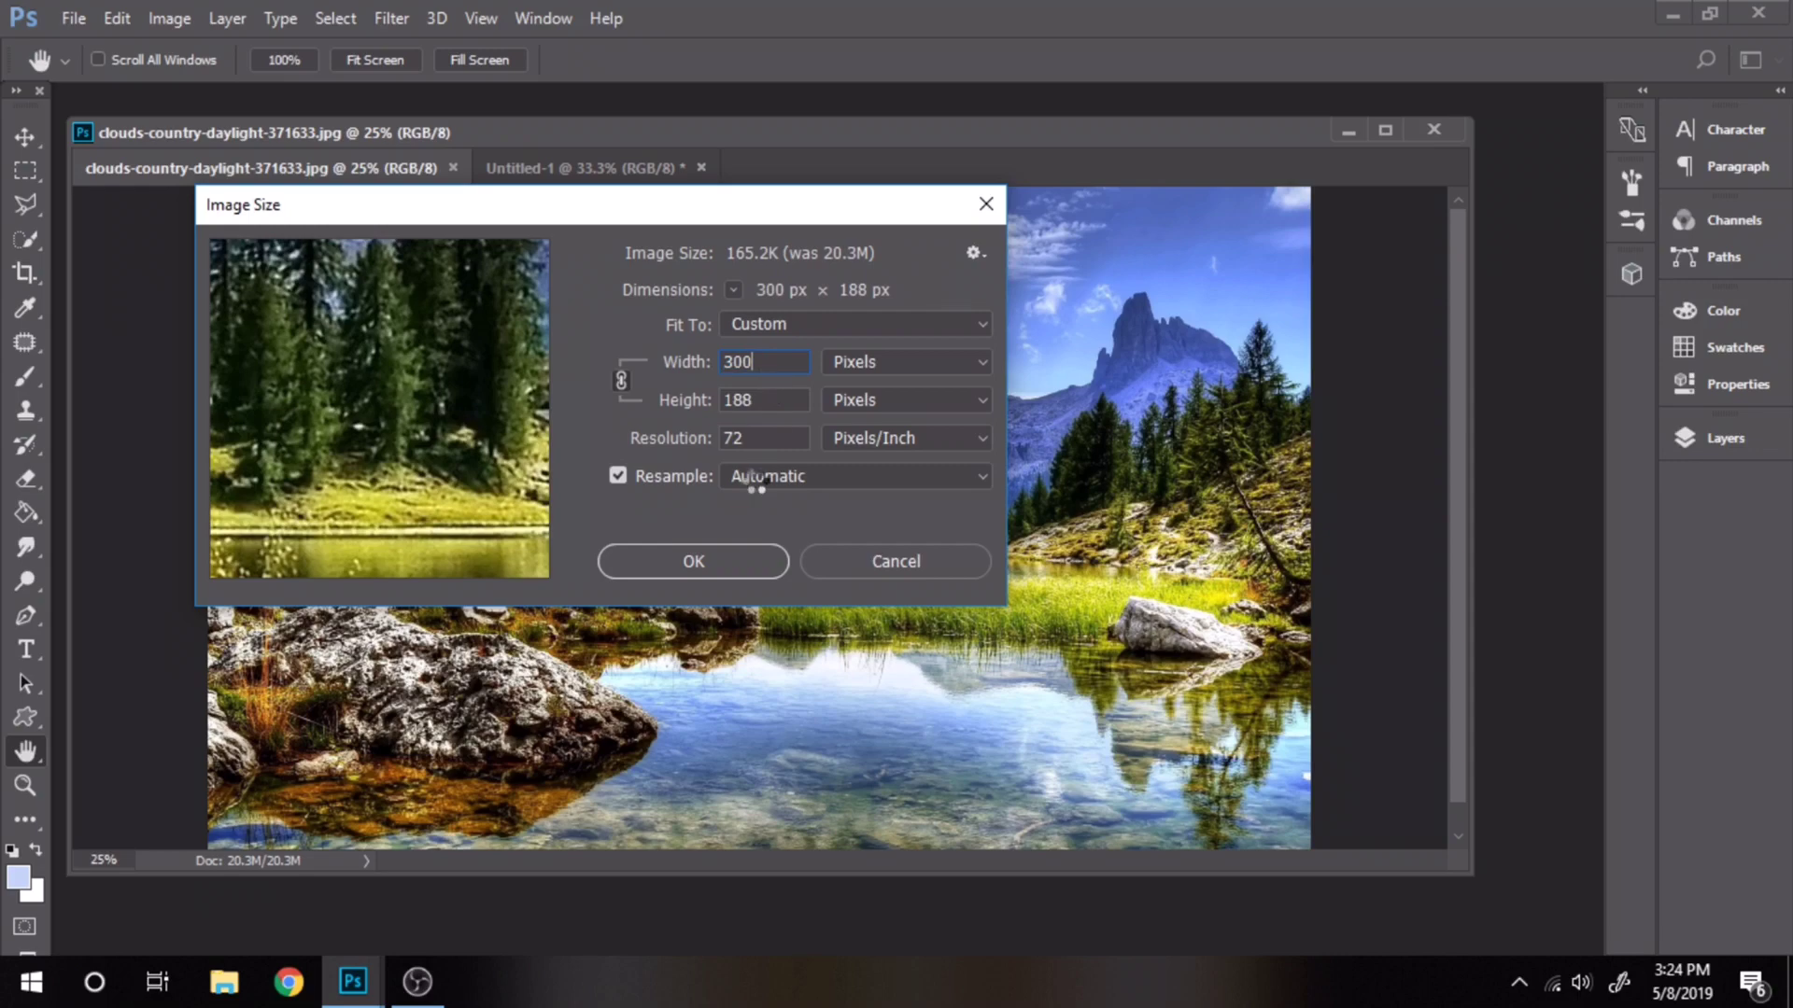
text(0)
click(693, 562)
key(z)
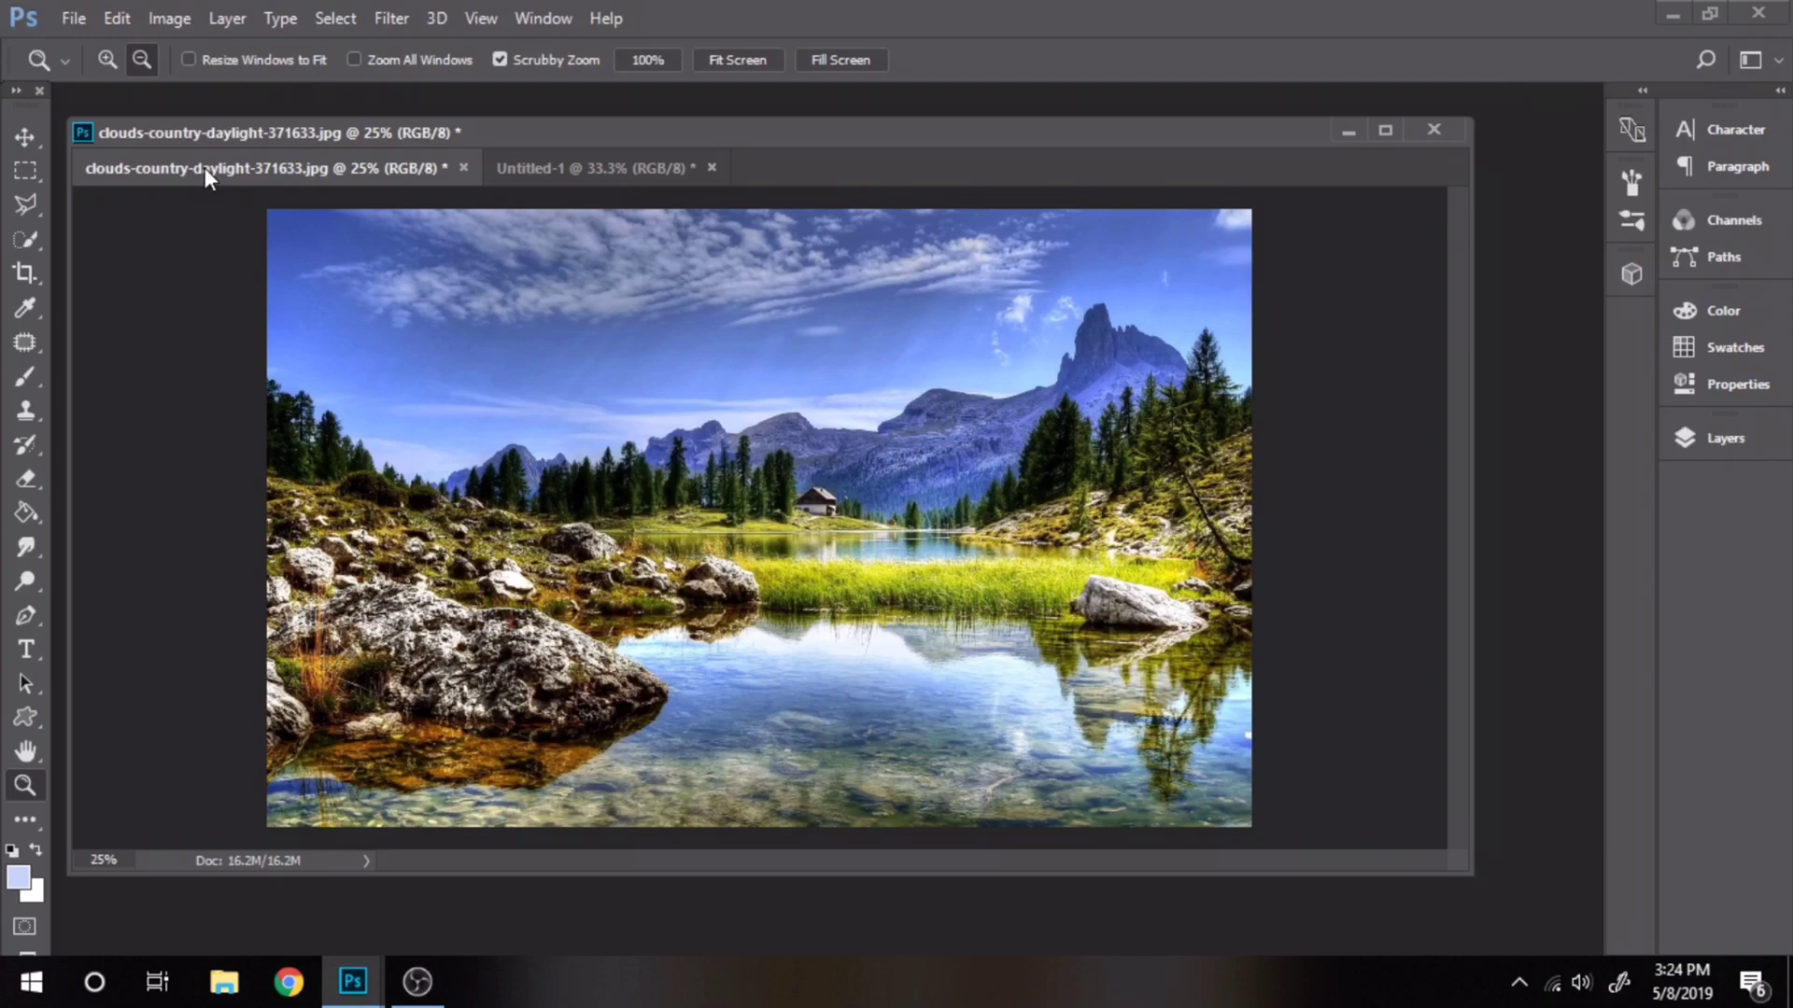
Float the photo, drag it into Untitled-1 as Layer 1, and align it to the left edge.
drag(205, 166, 253, 491)
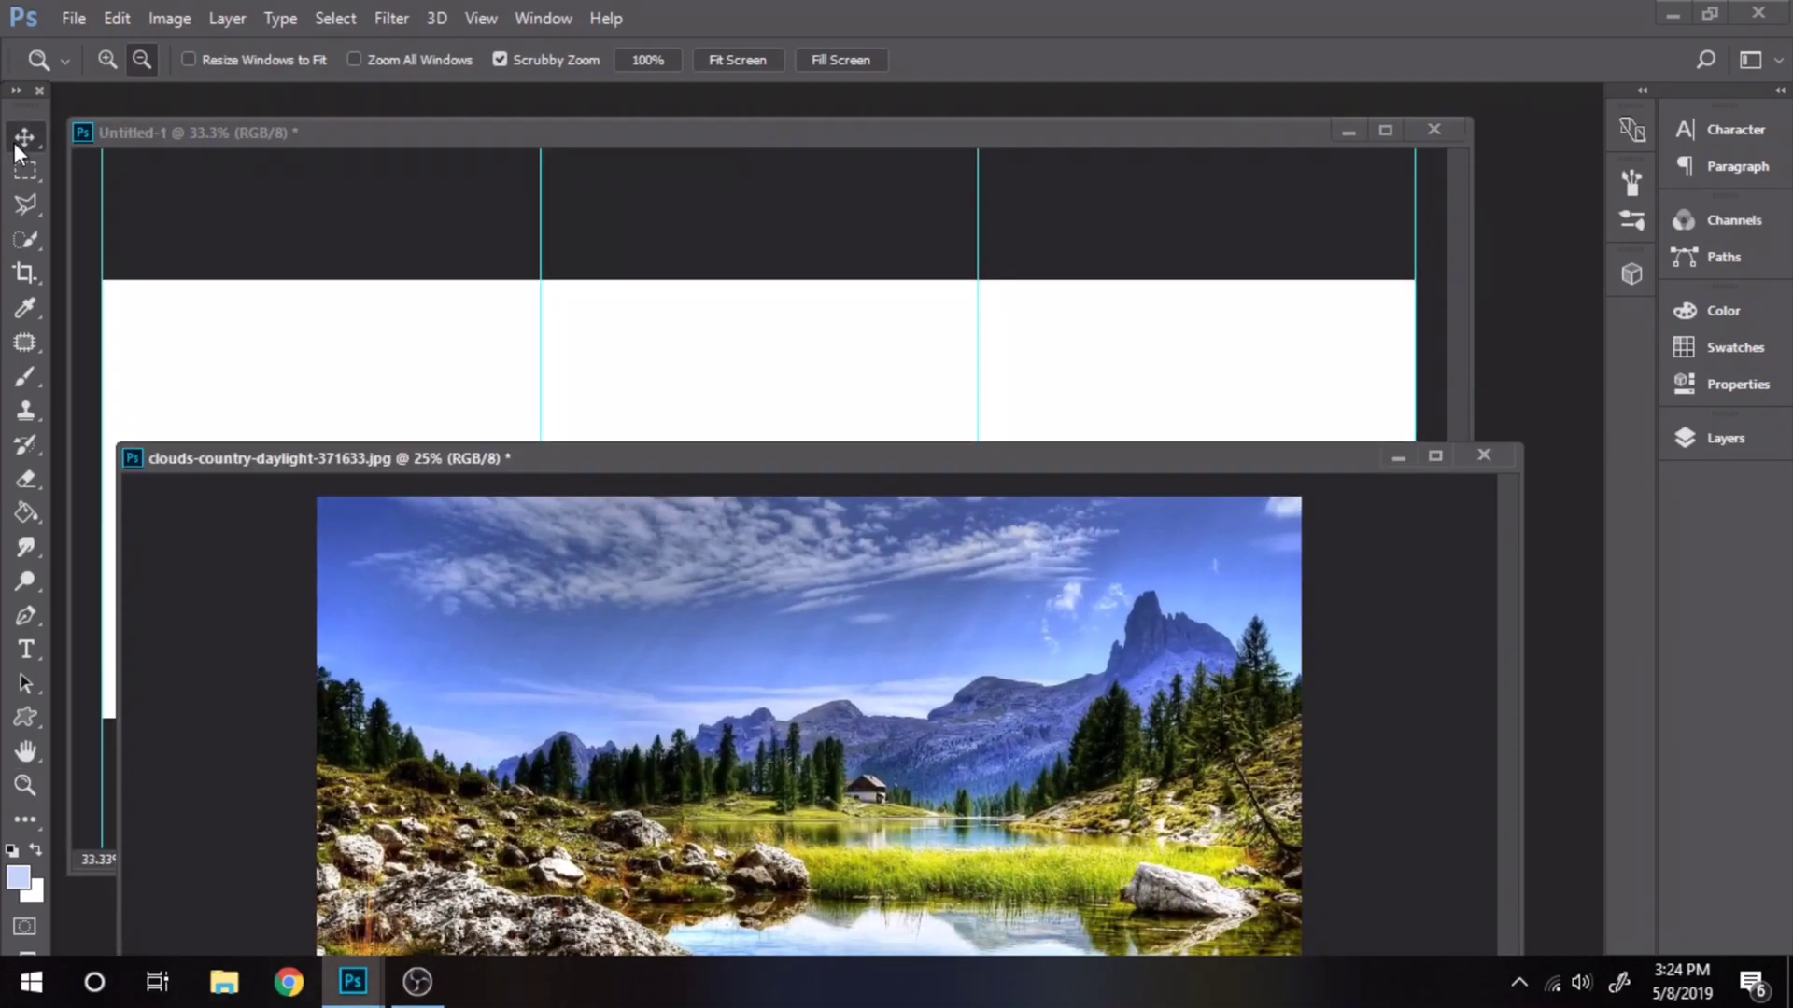
click(24, 137)
drag(596, 441, 602, 392)
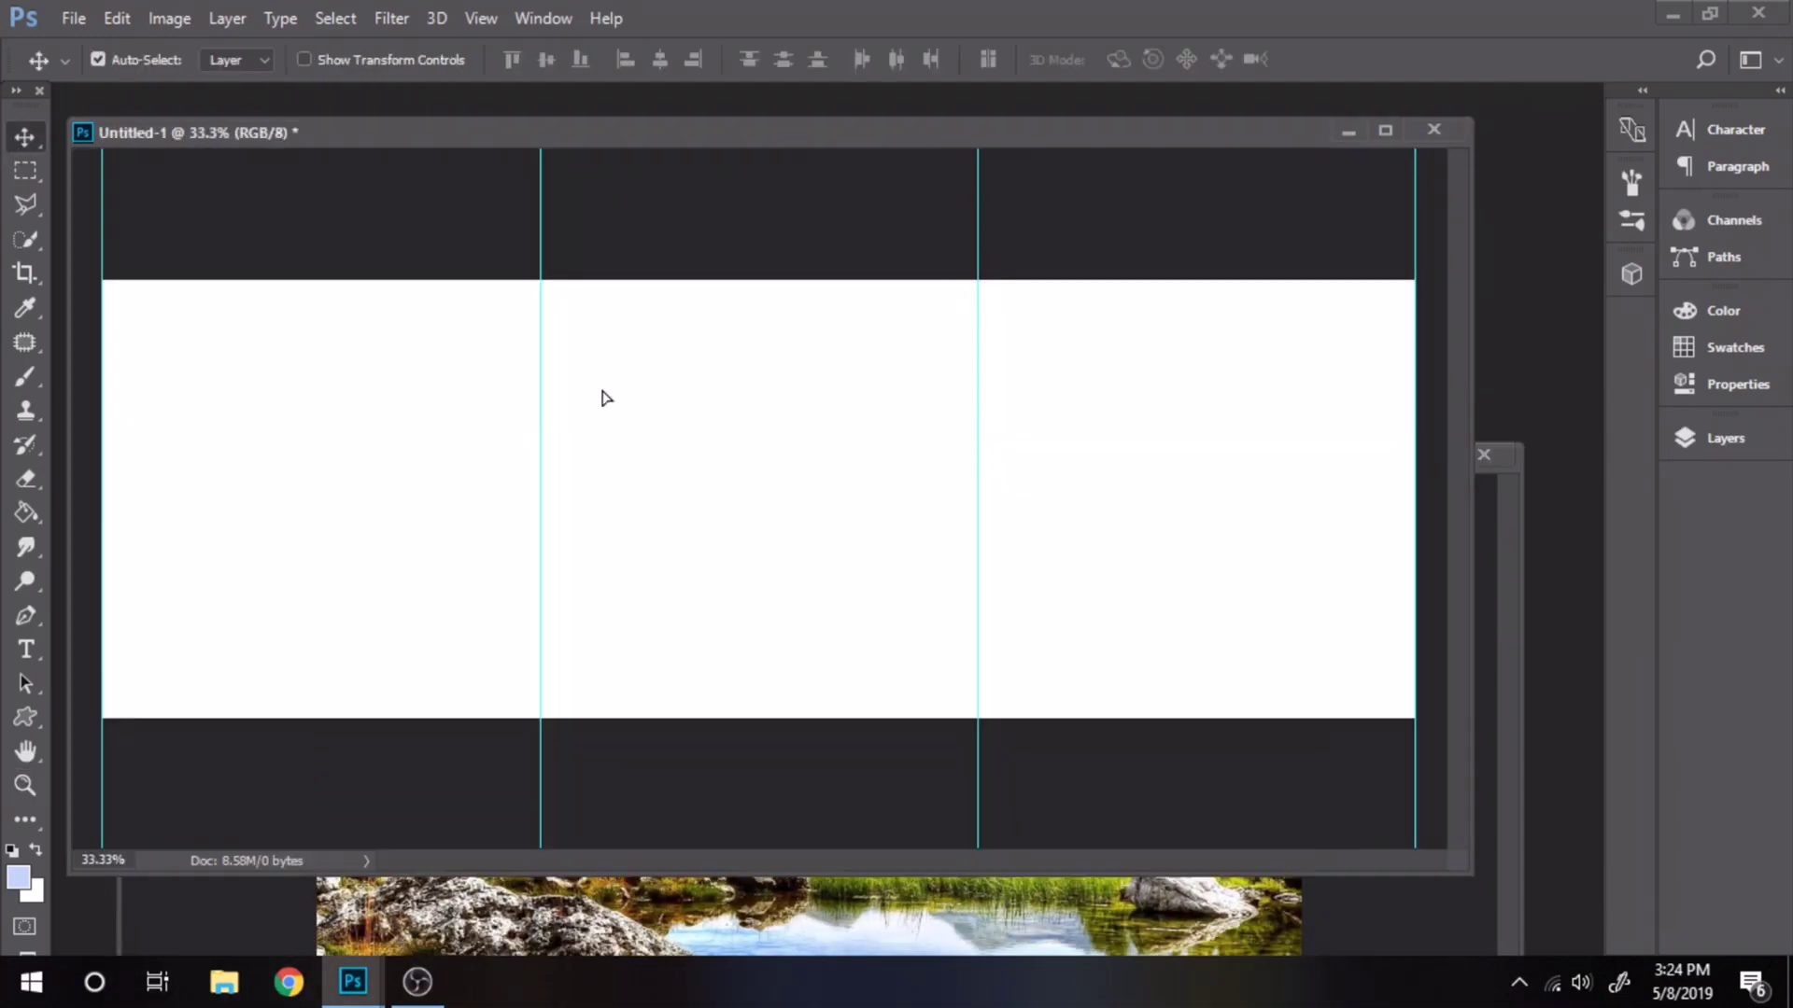
drag(693, 495, 579, 405)
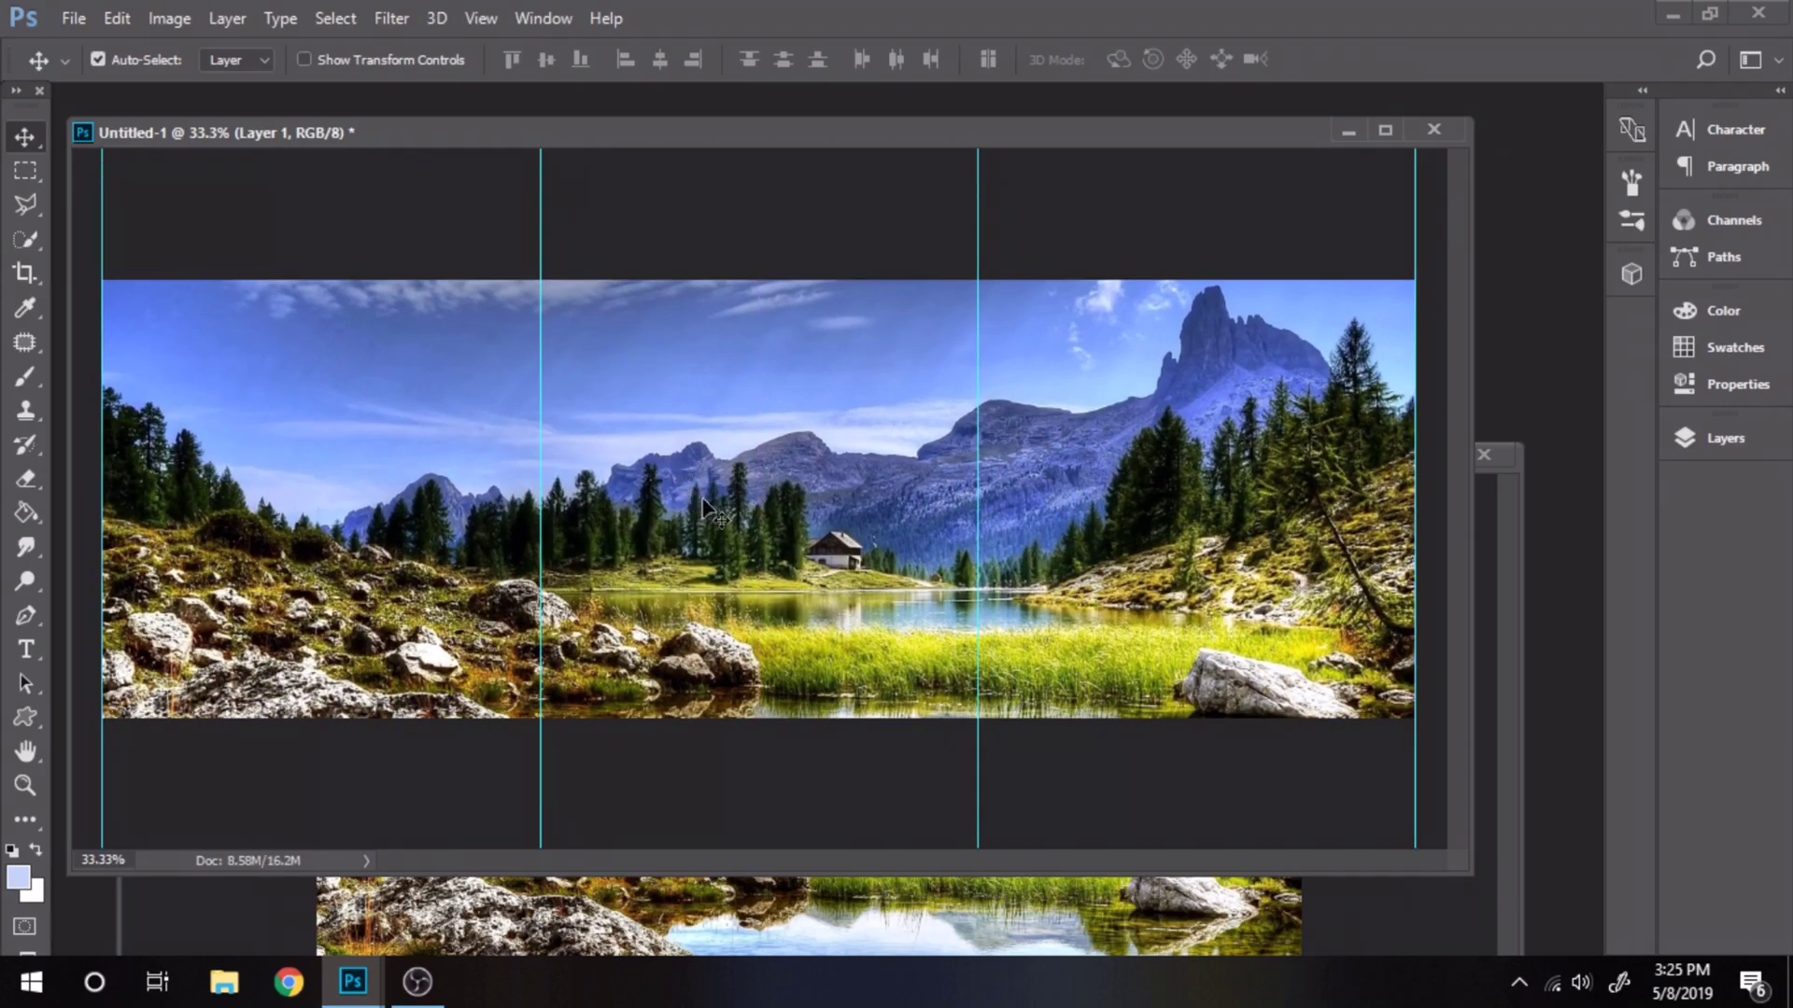
Change the canvas size to 3000 × 2000 pixels, anchored at the top centre.
click(170, 21)
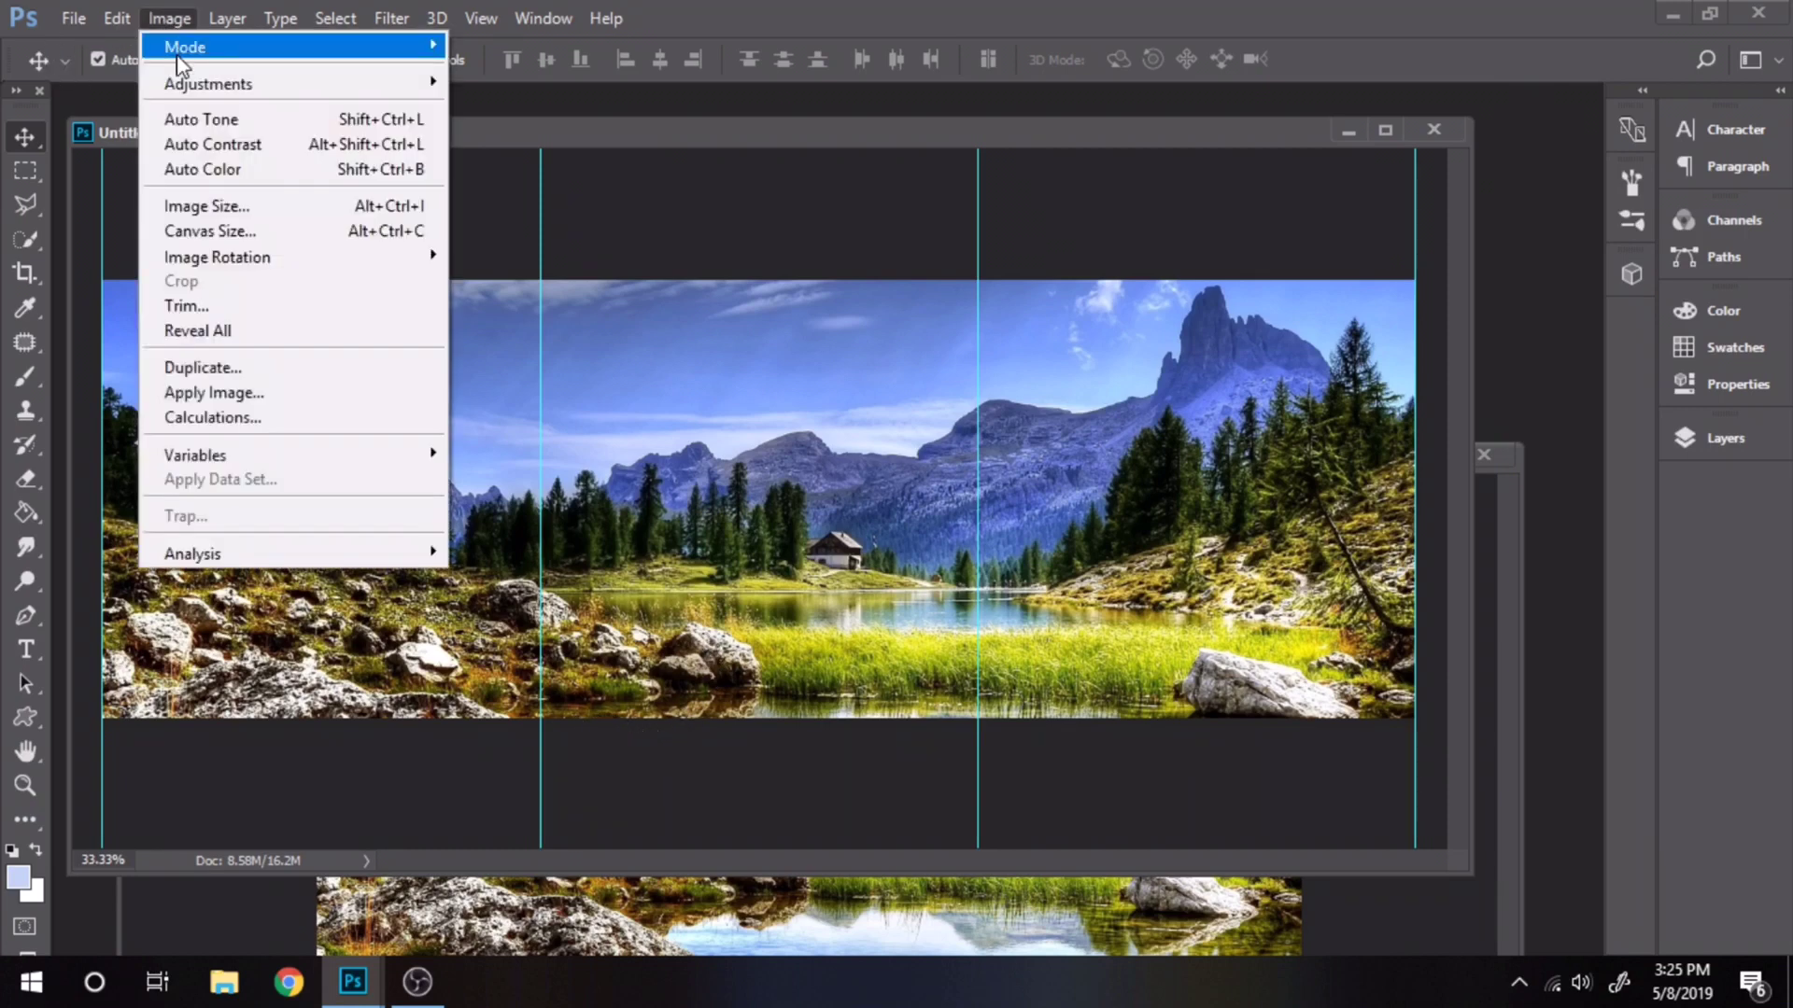
click(233, 233)
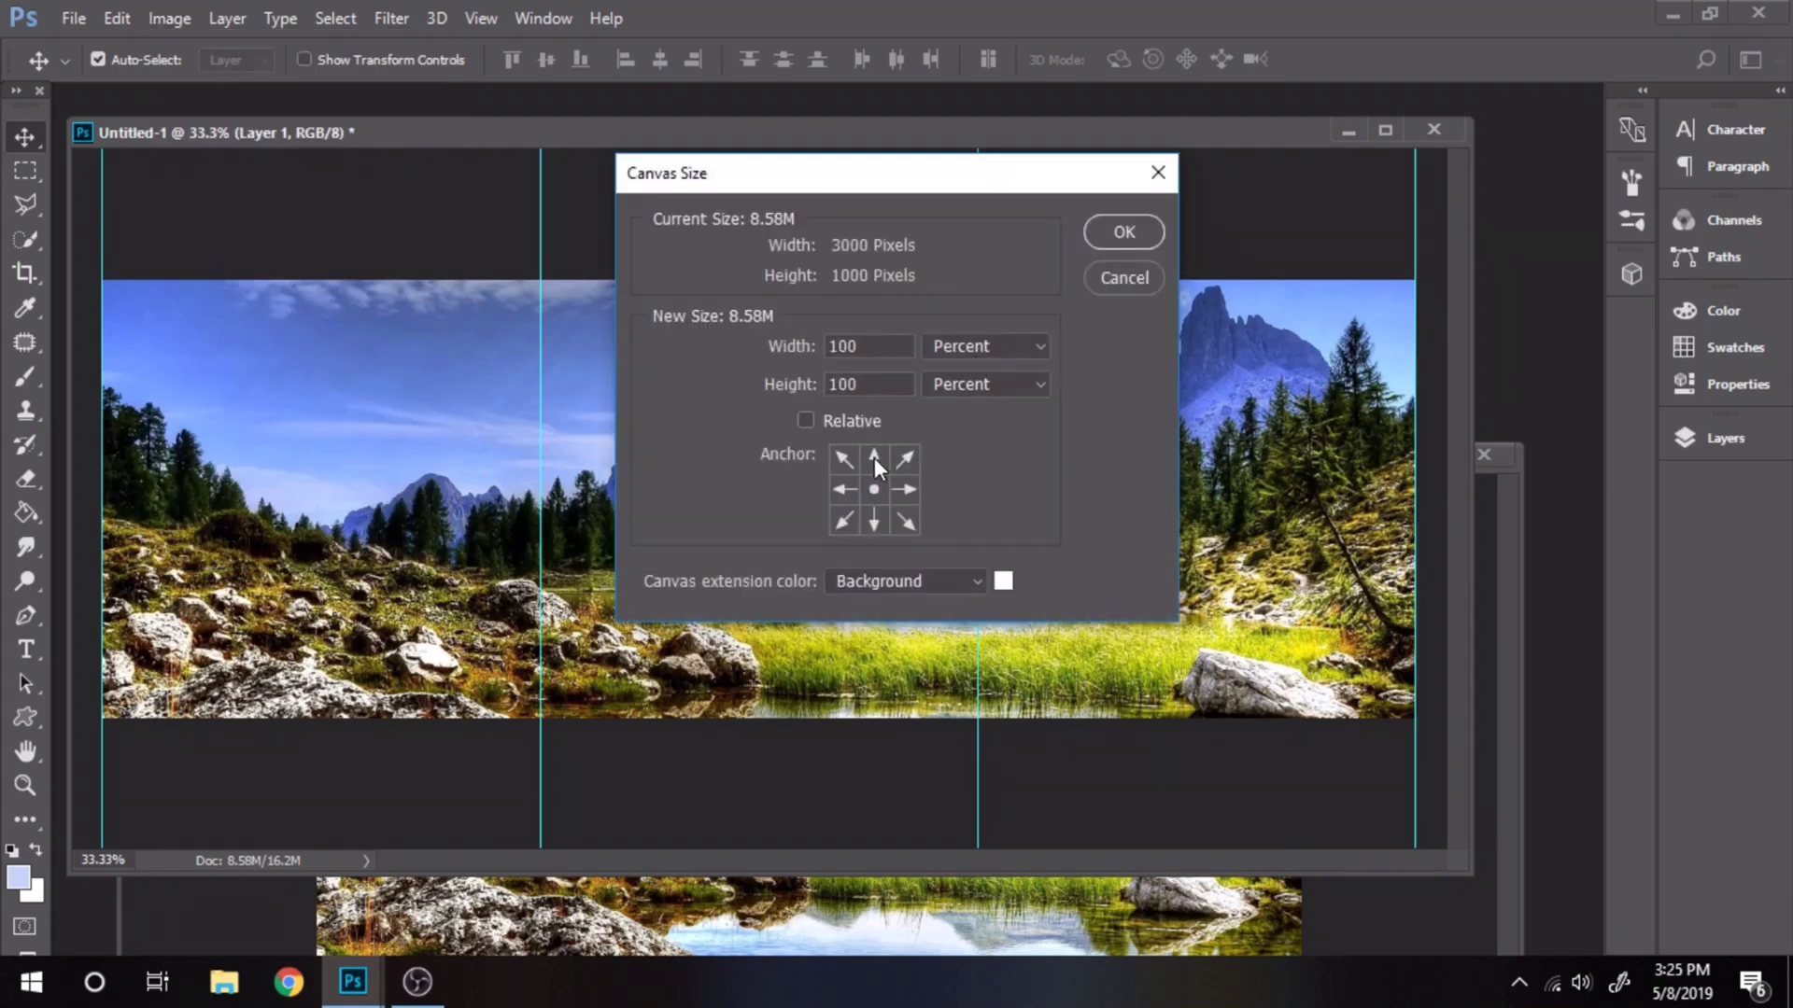
click(874, 458)
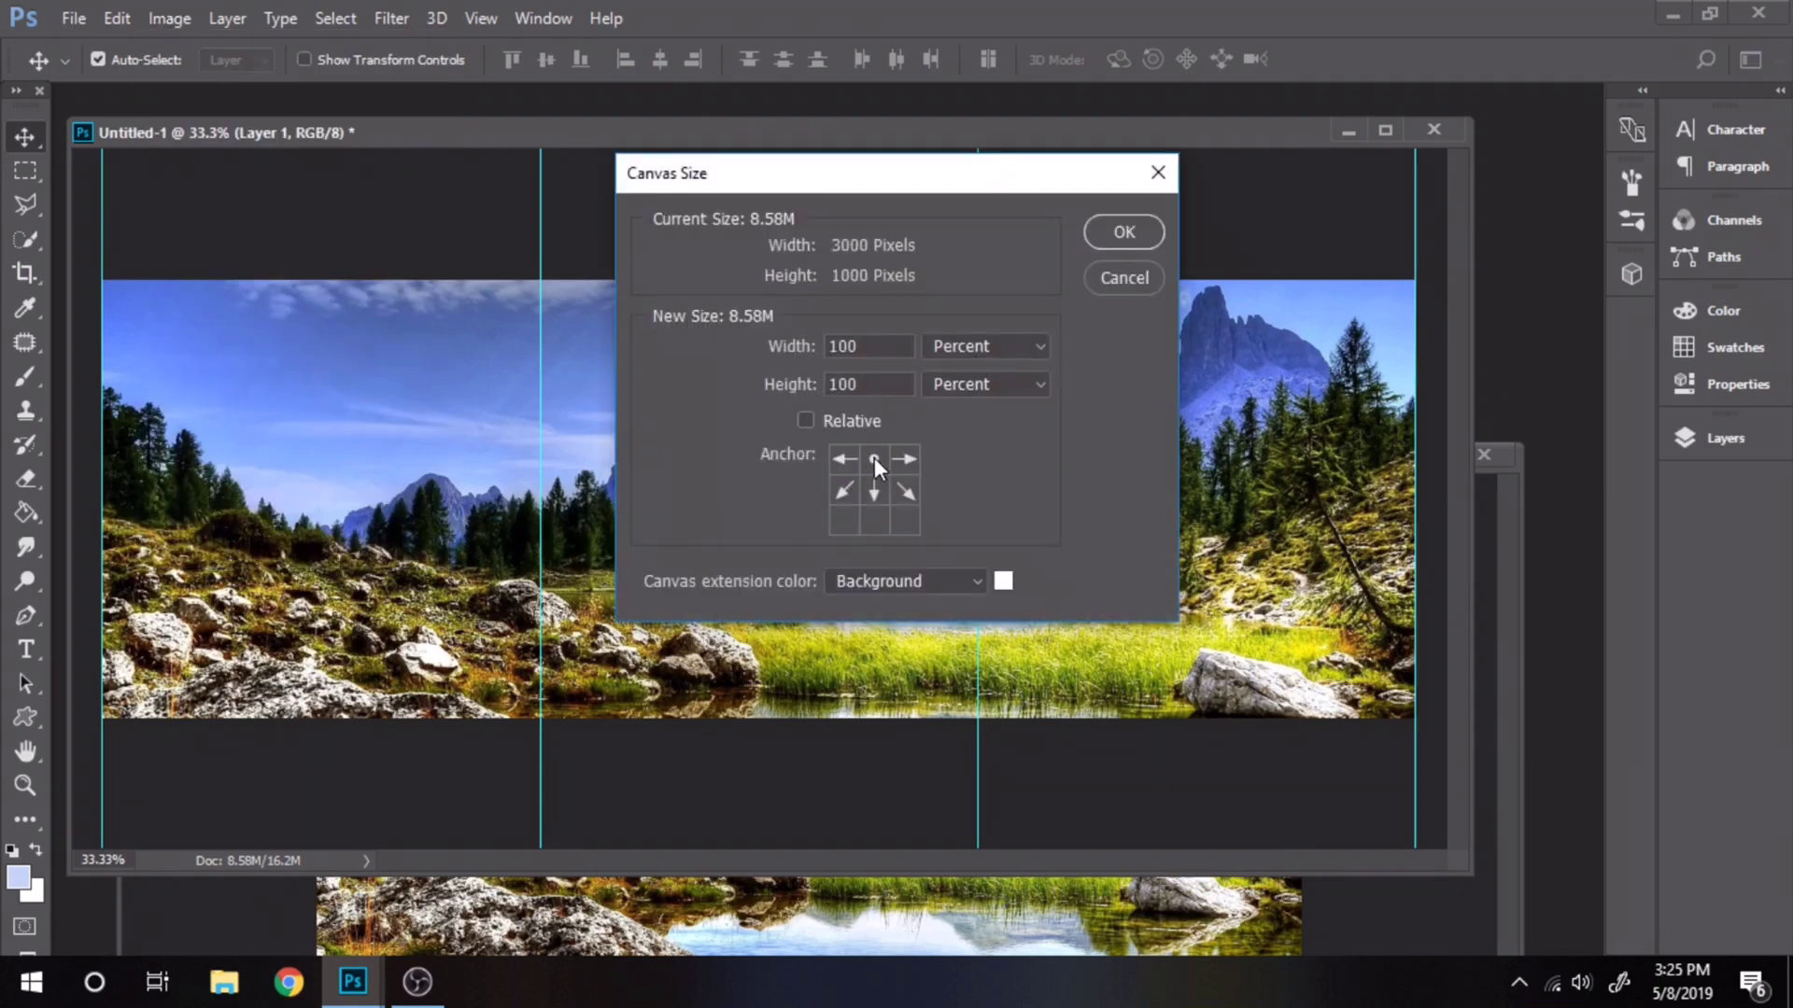
click(982, 345)
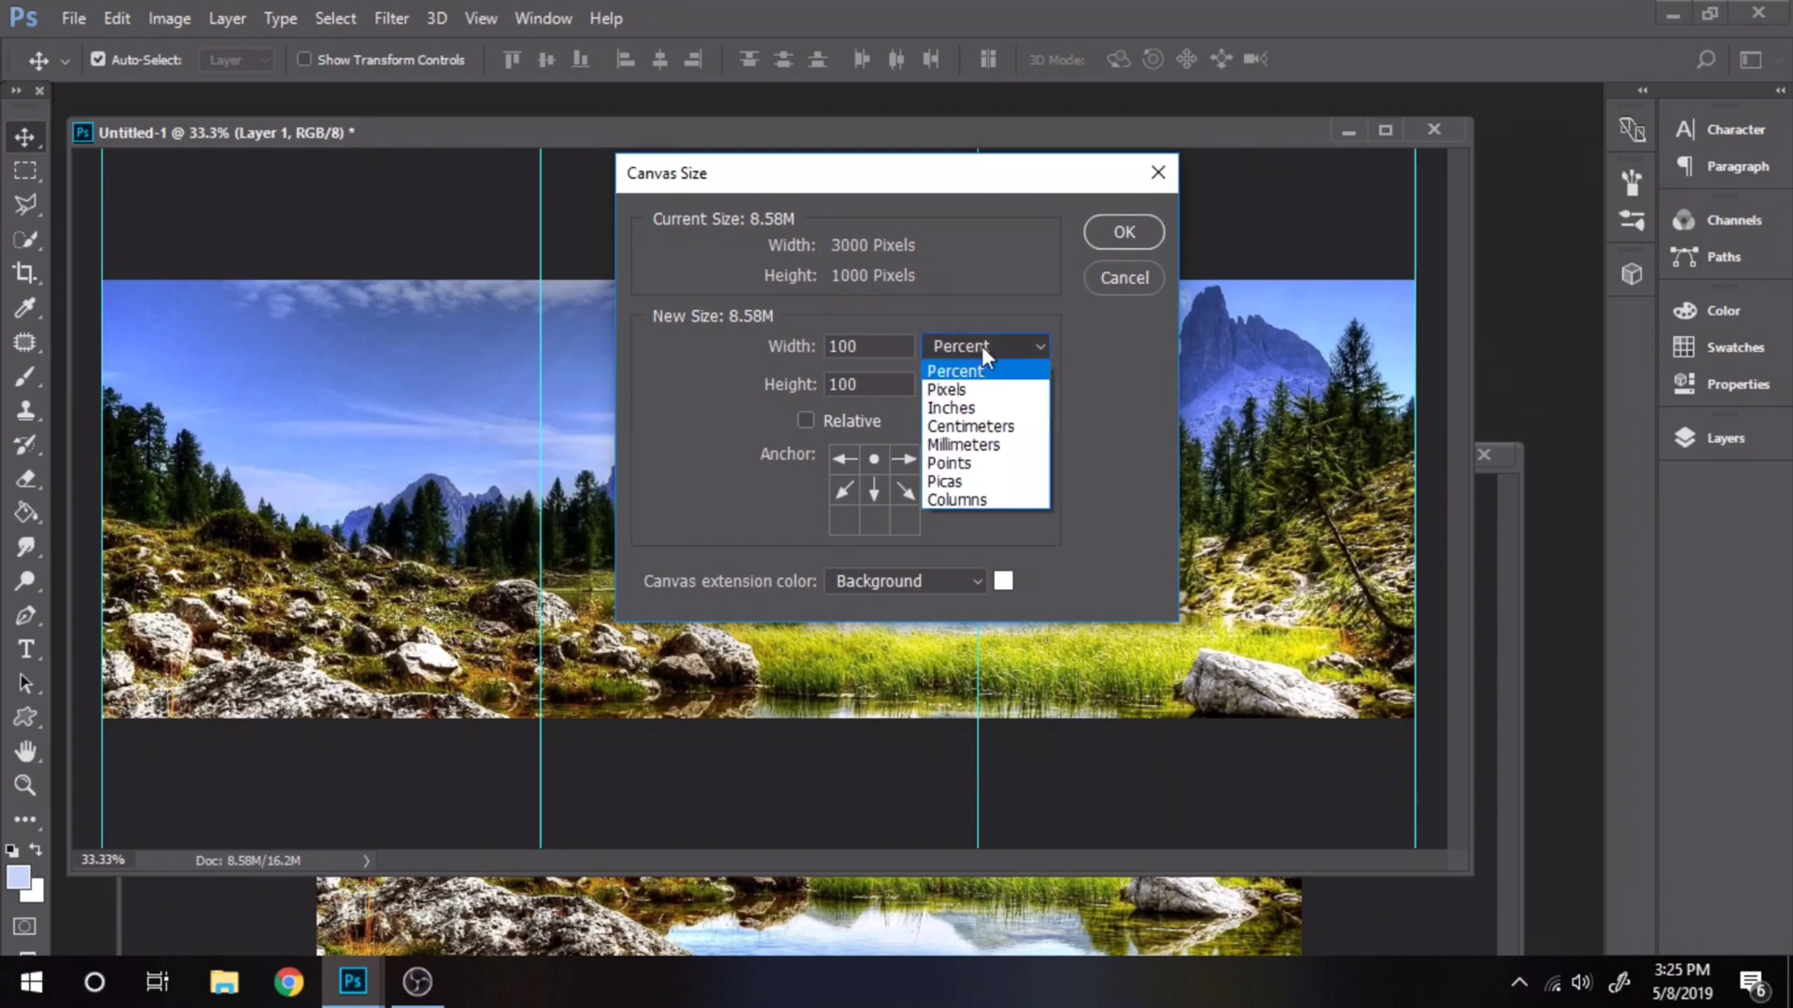
click(967, 392)
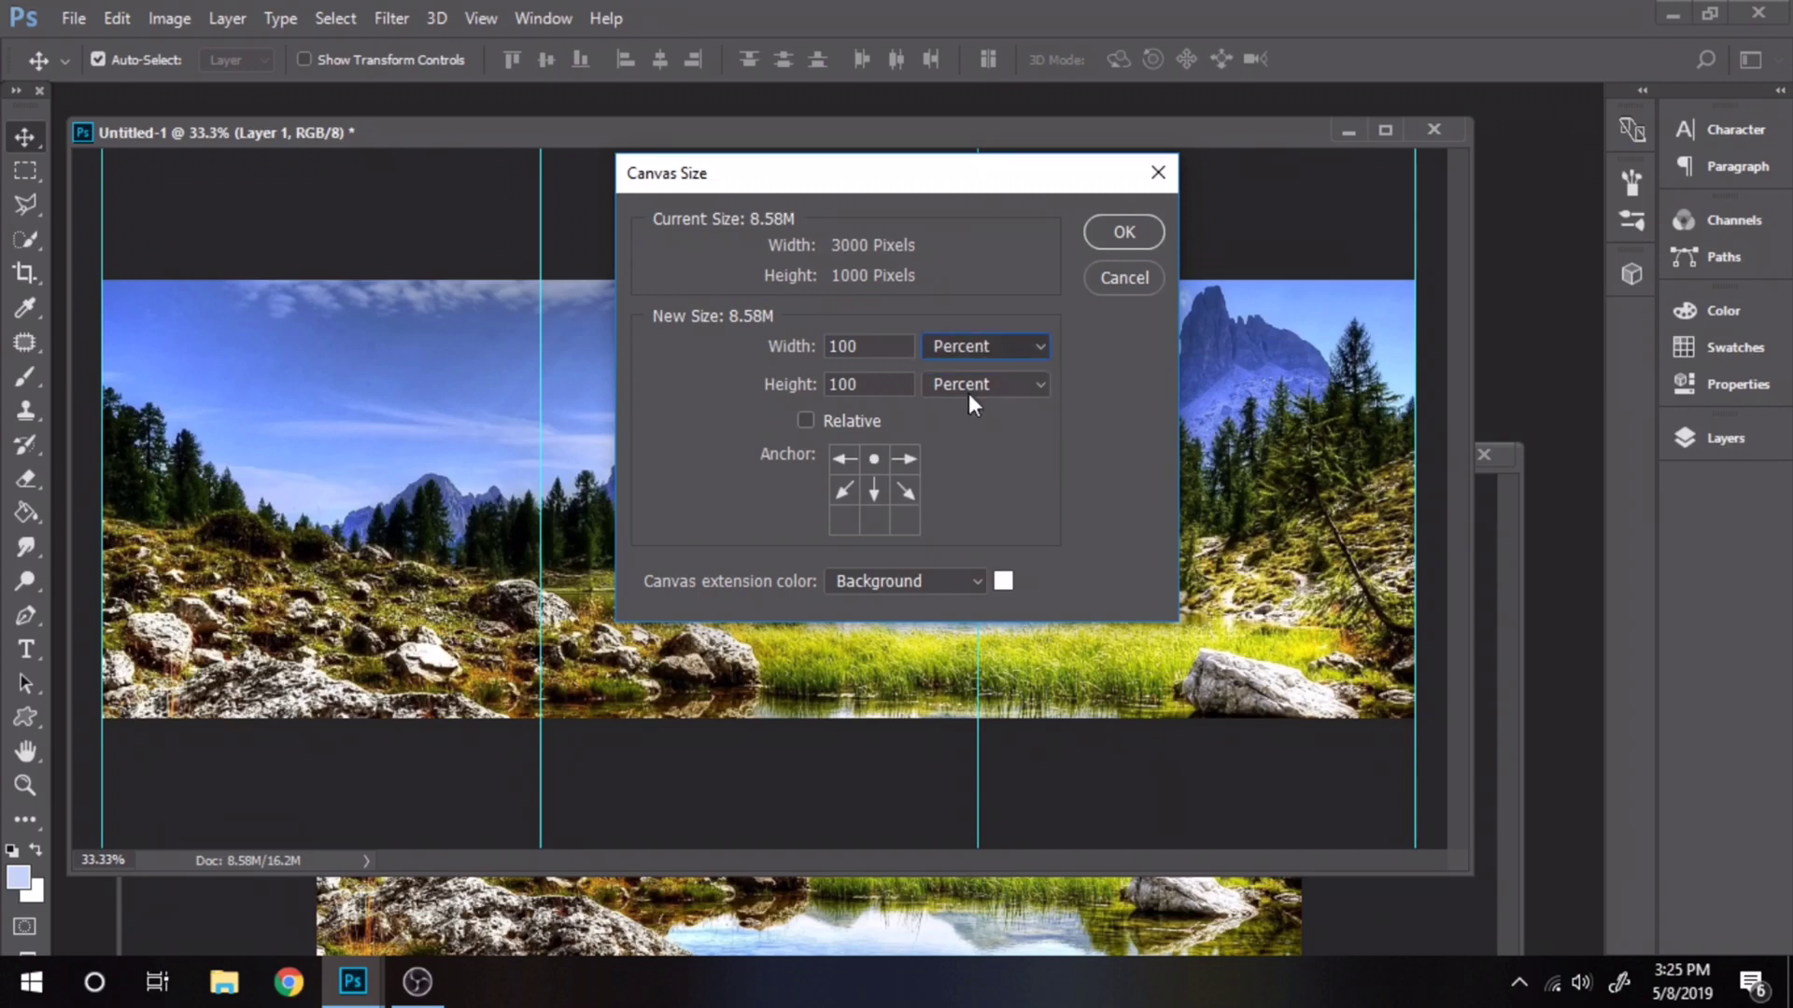
drag(893, 383, 788, 378)
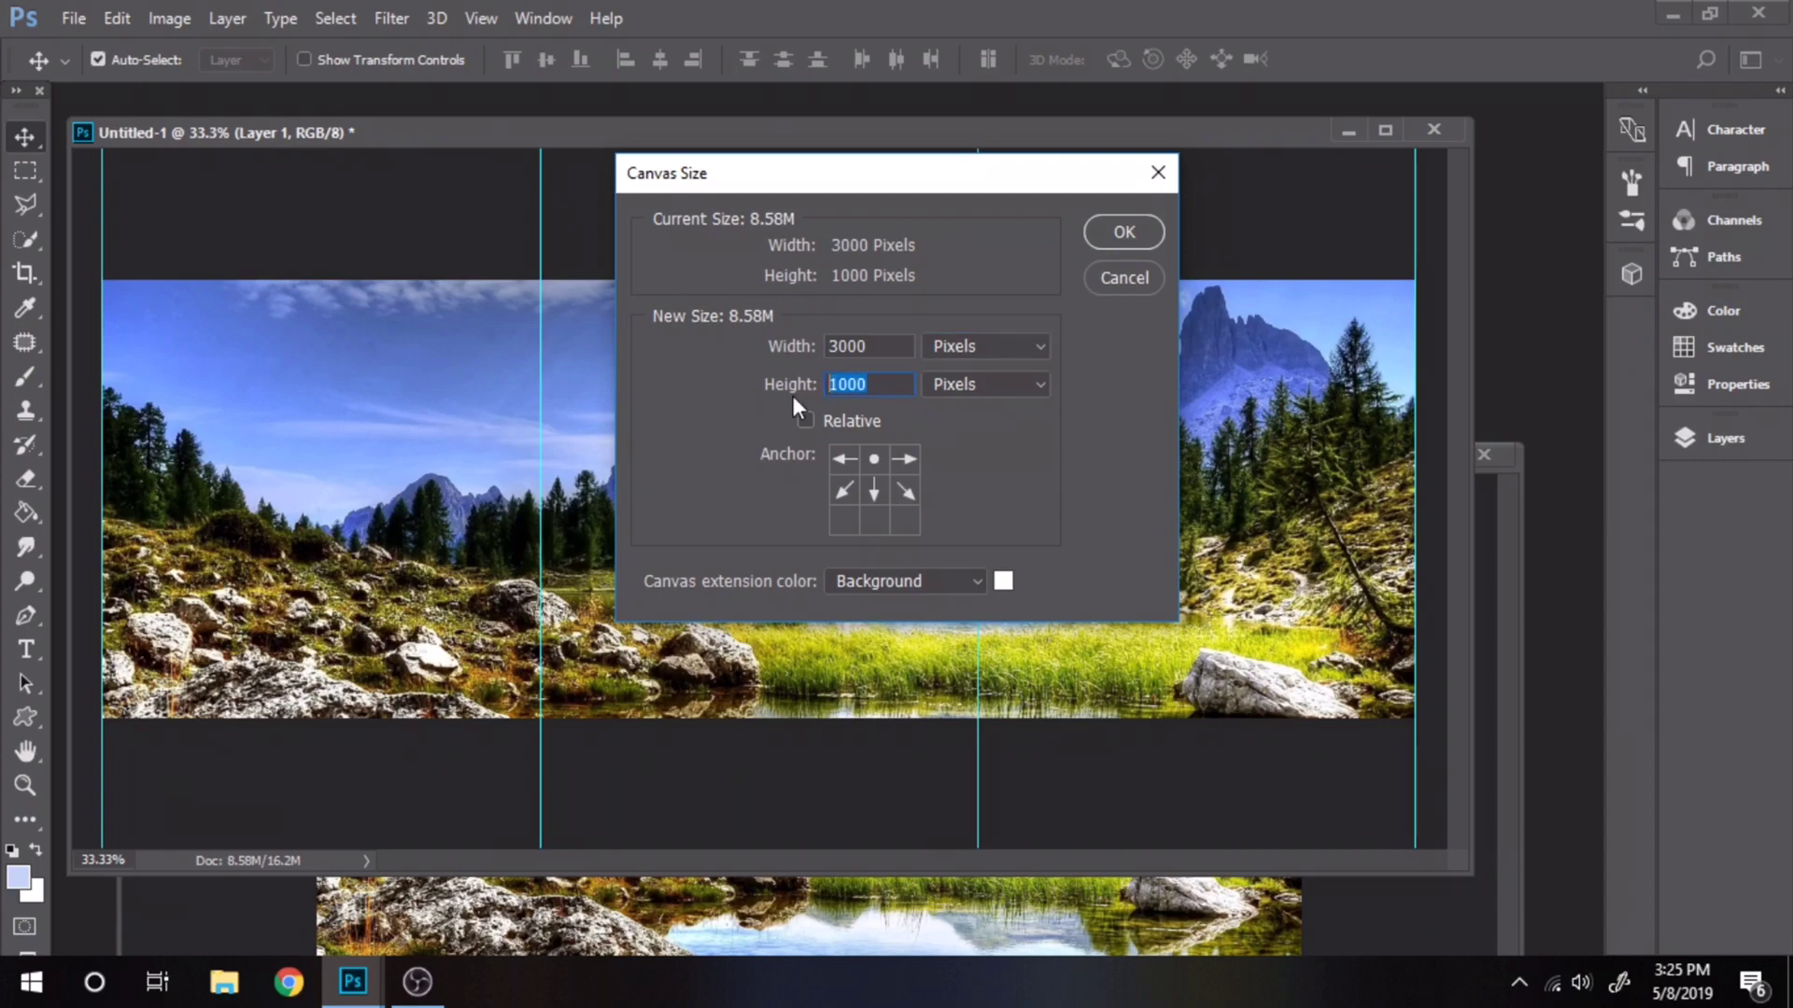
text(2000)
click(1116, 233)
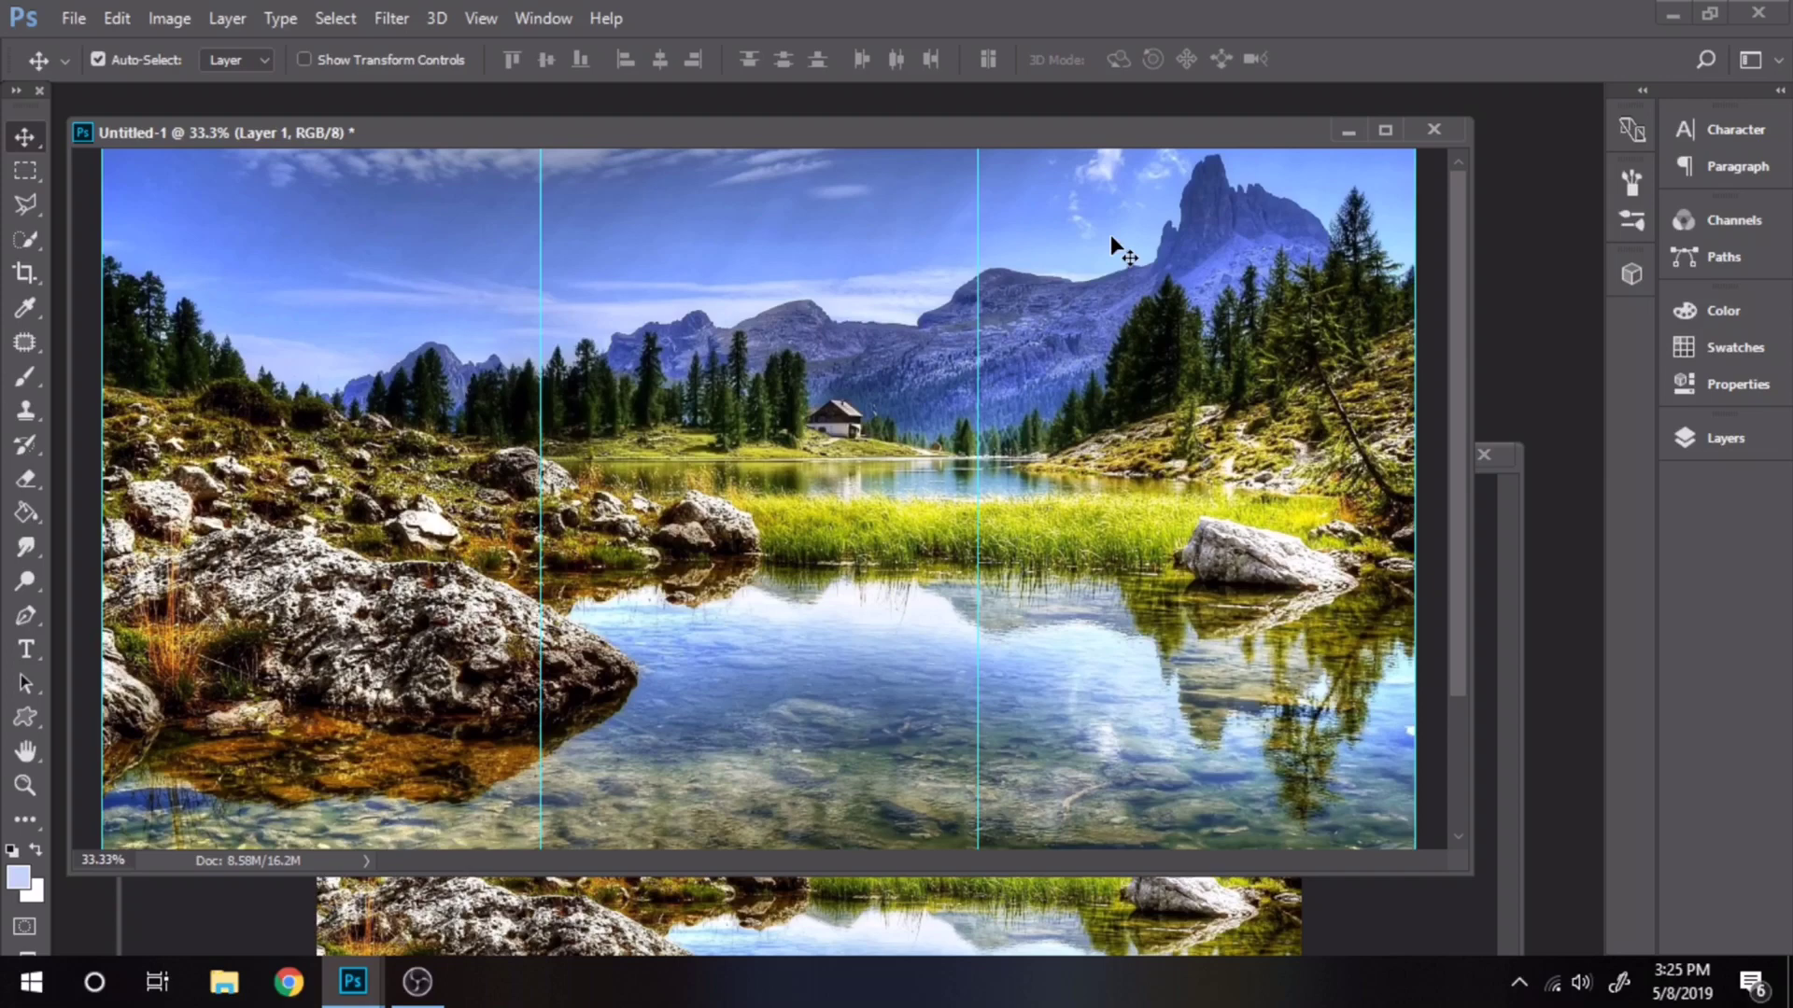
Fit the canvas on screen and shift the photo down slightly.
key(z)
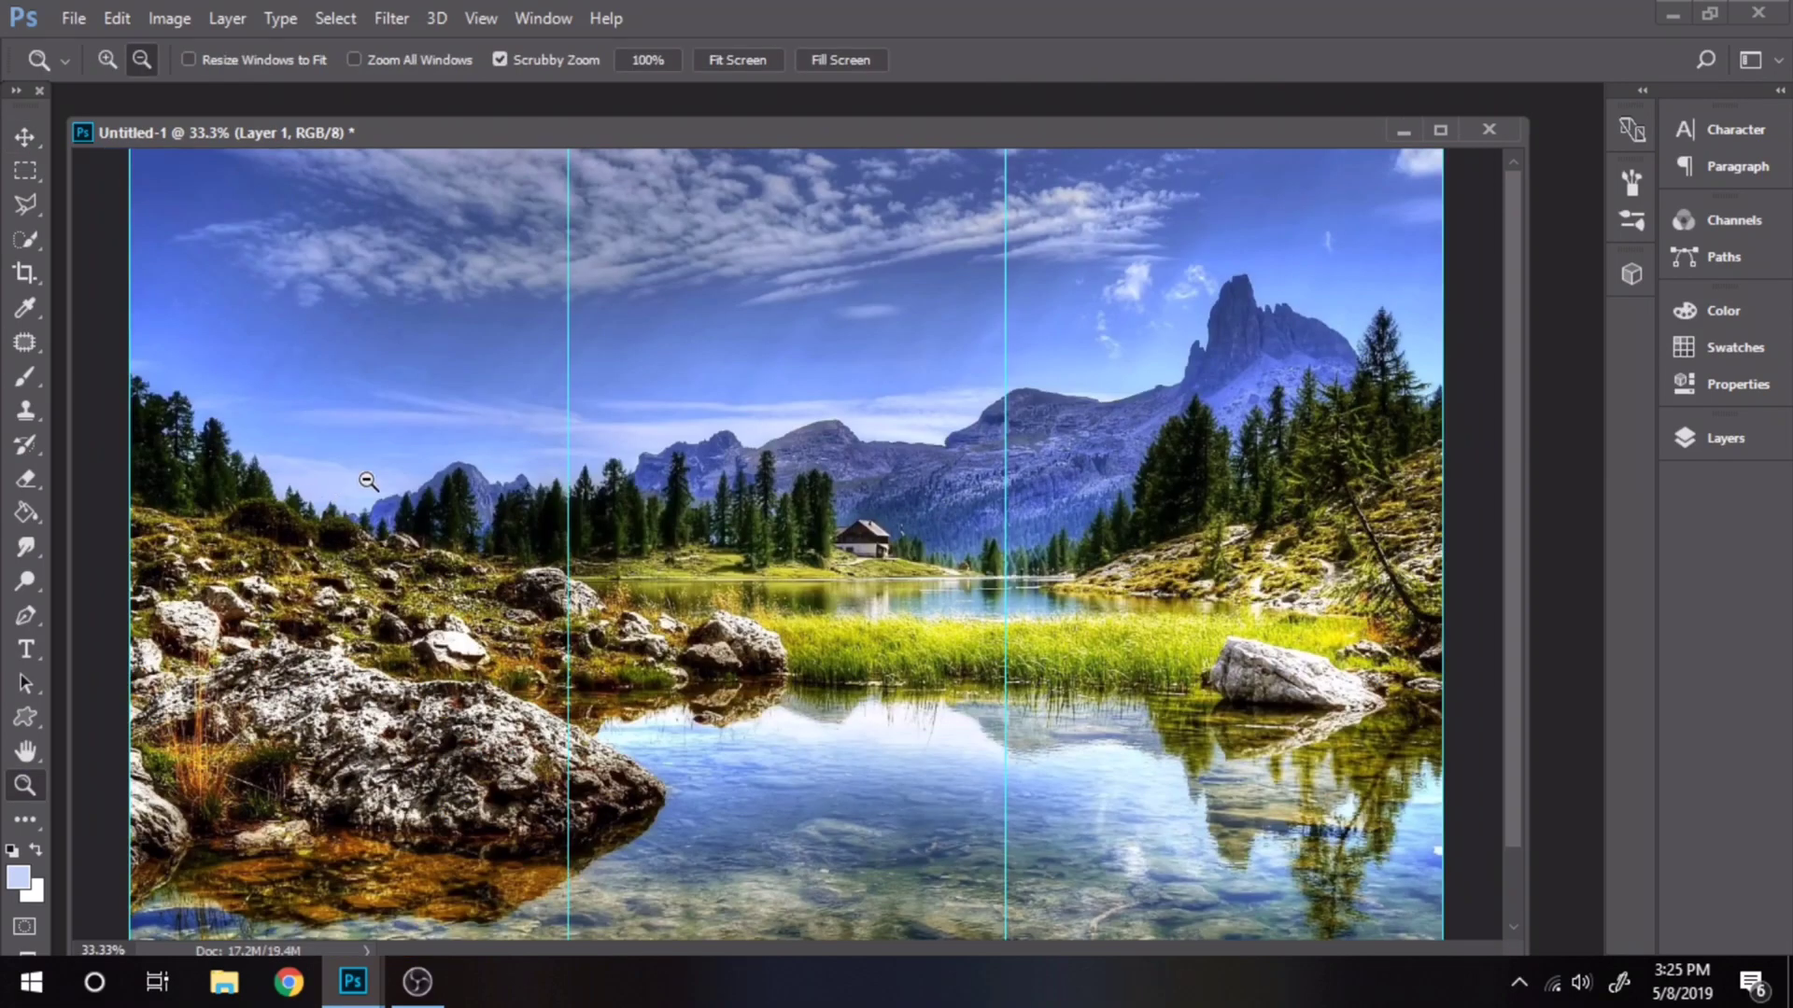
right_click(347, 475)
click(424, 500)
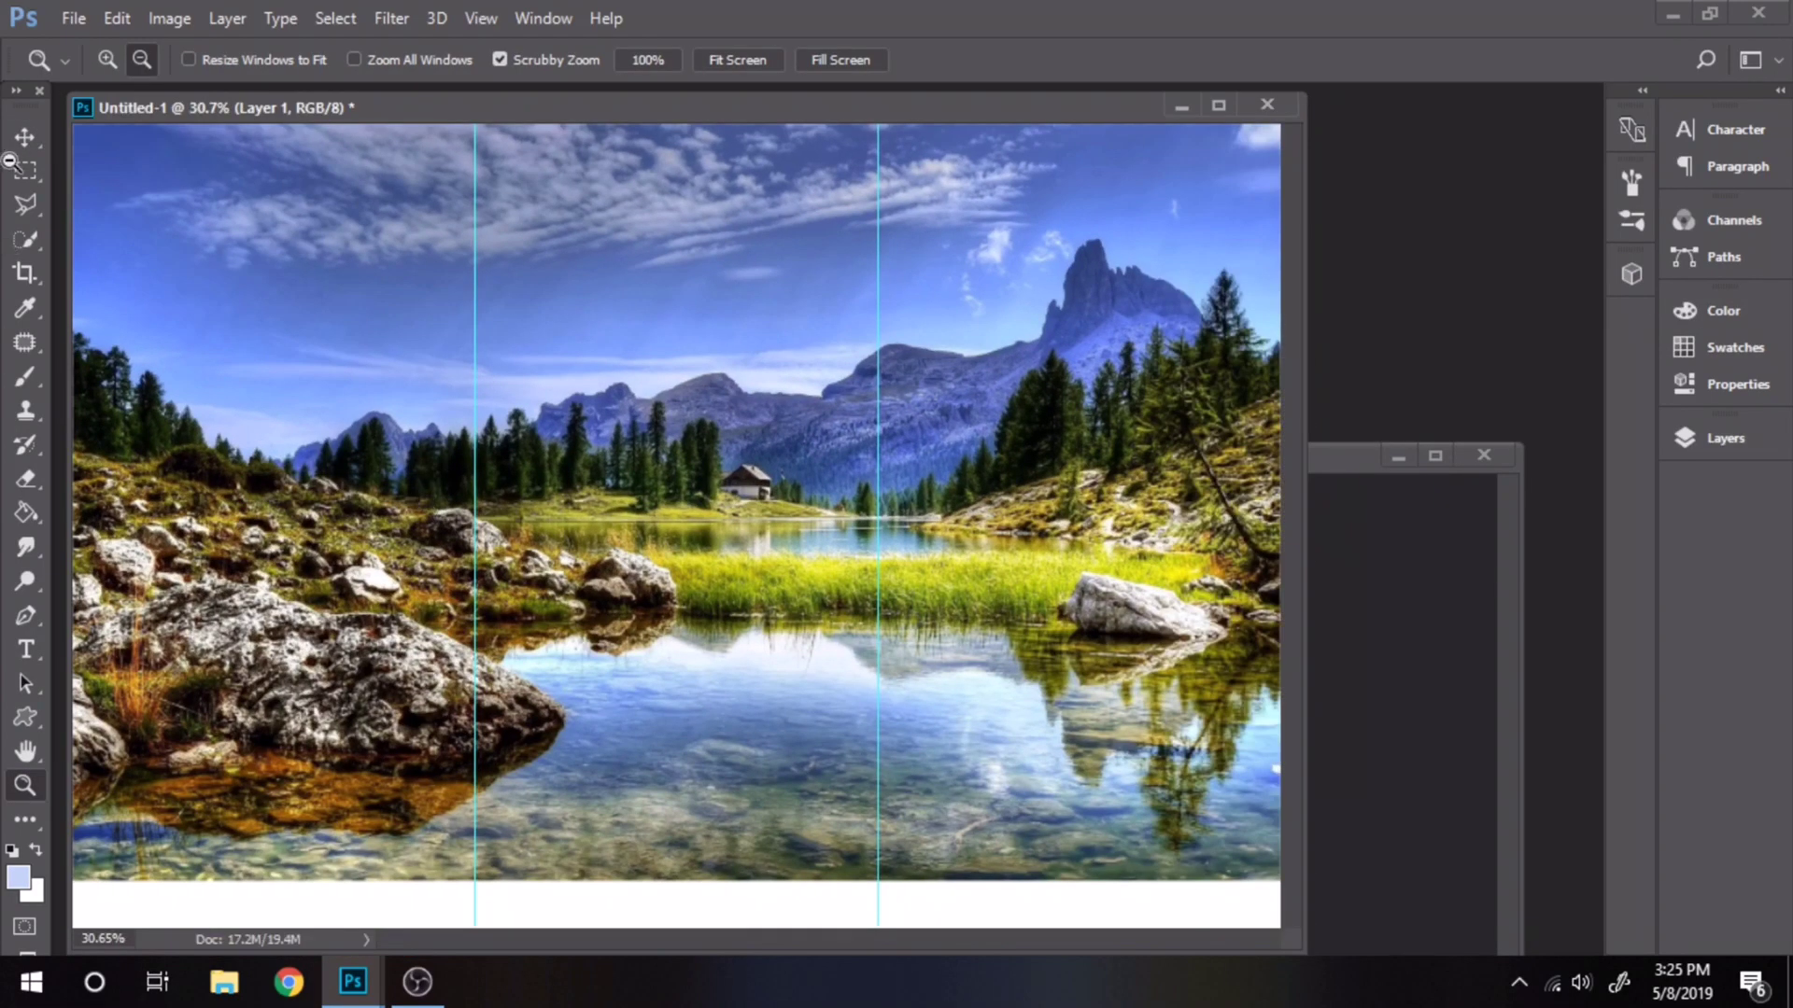
click(24, 137)
drag(594, 338, 599, 369)
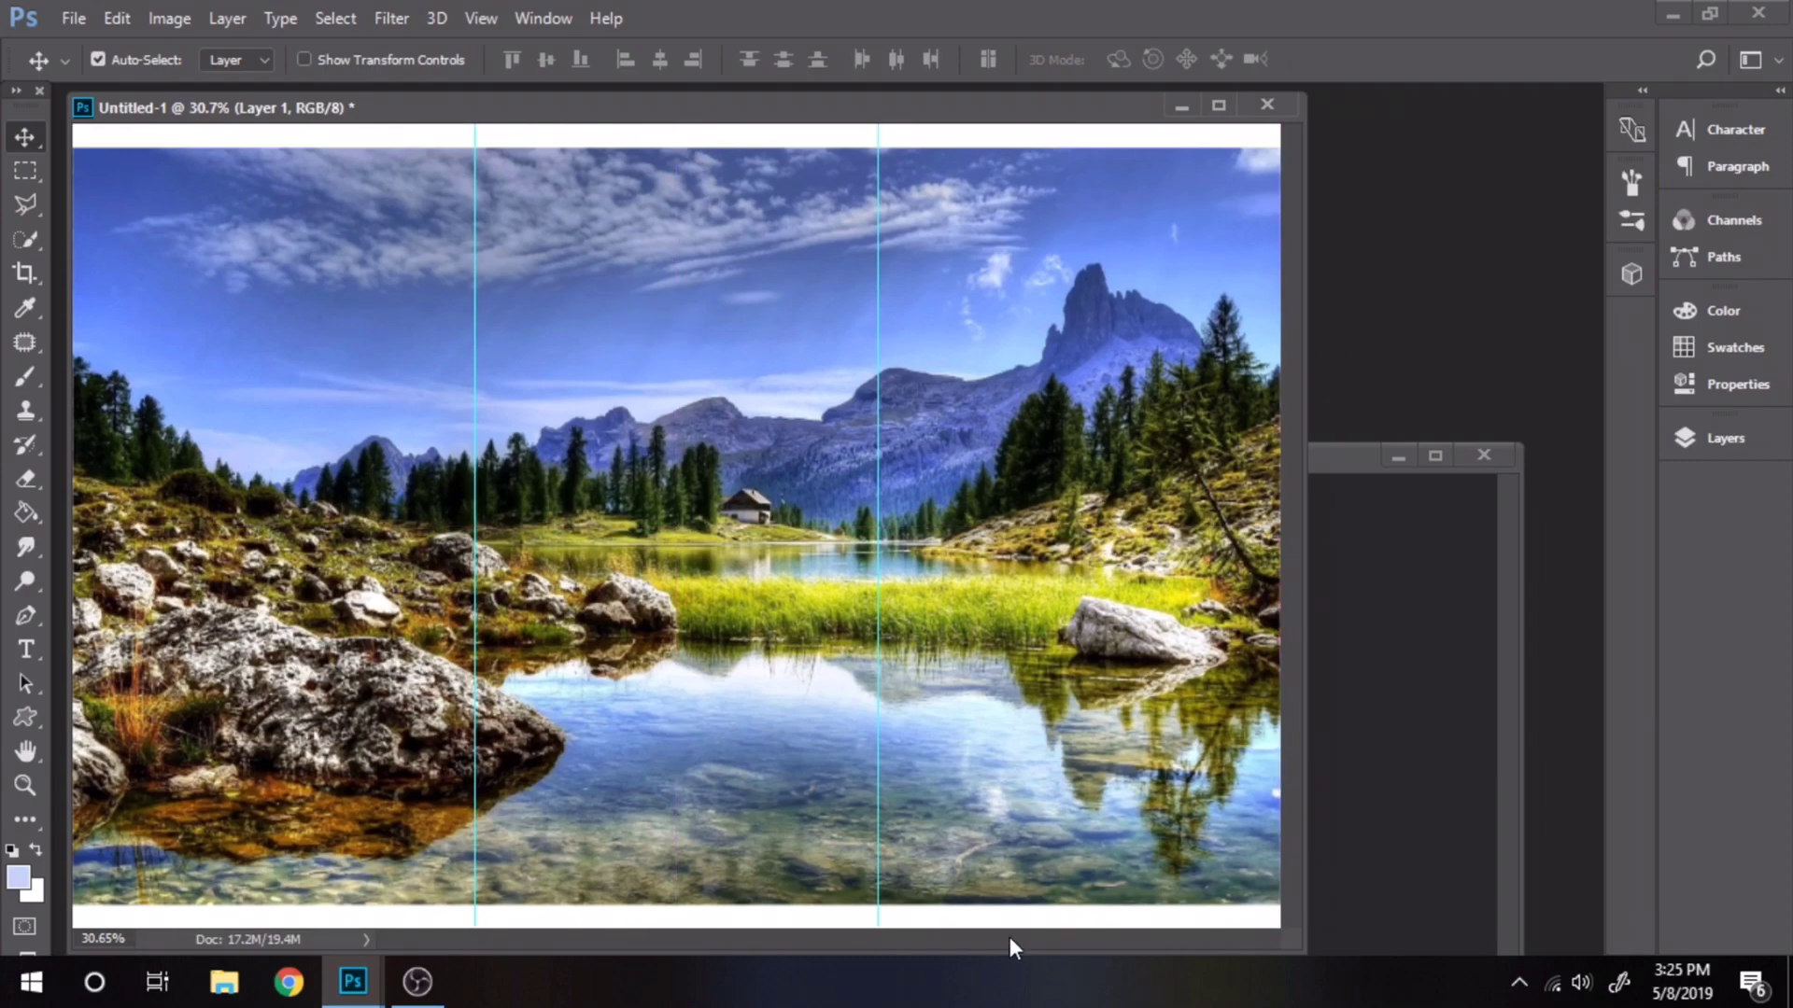
click(481, 20)
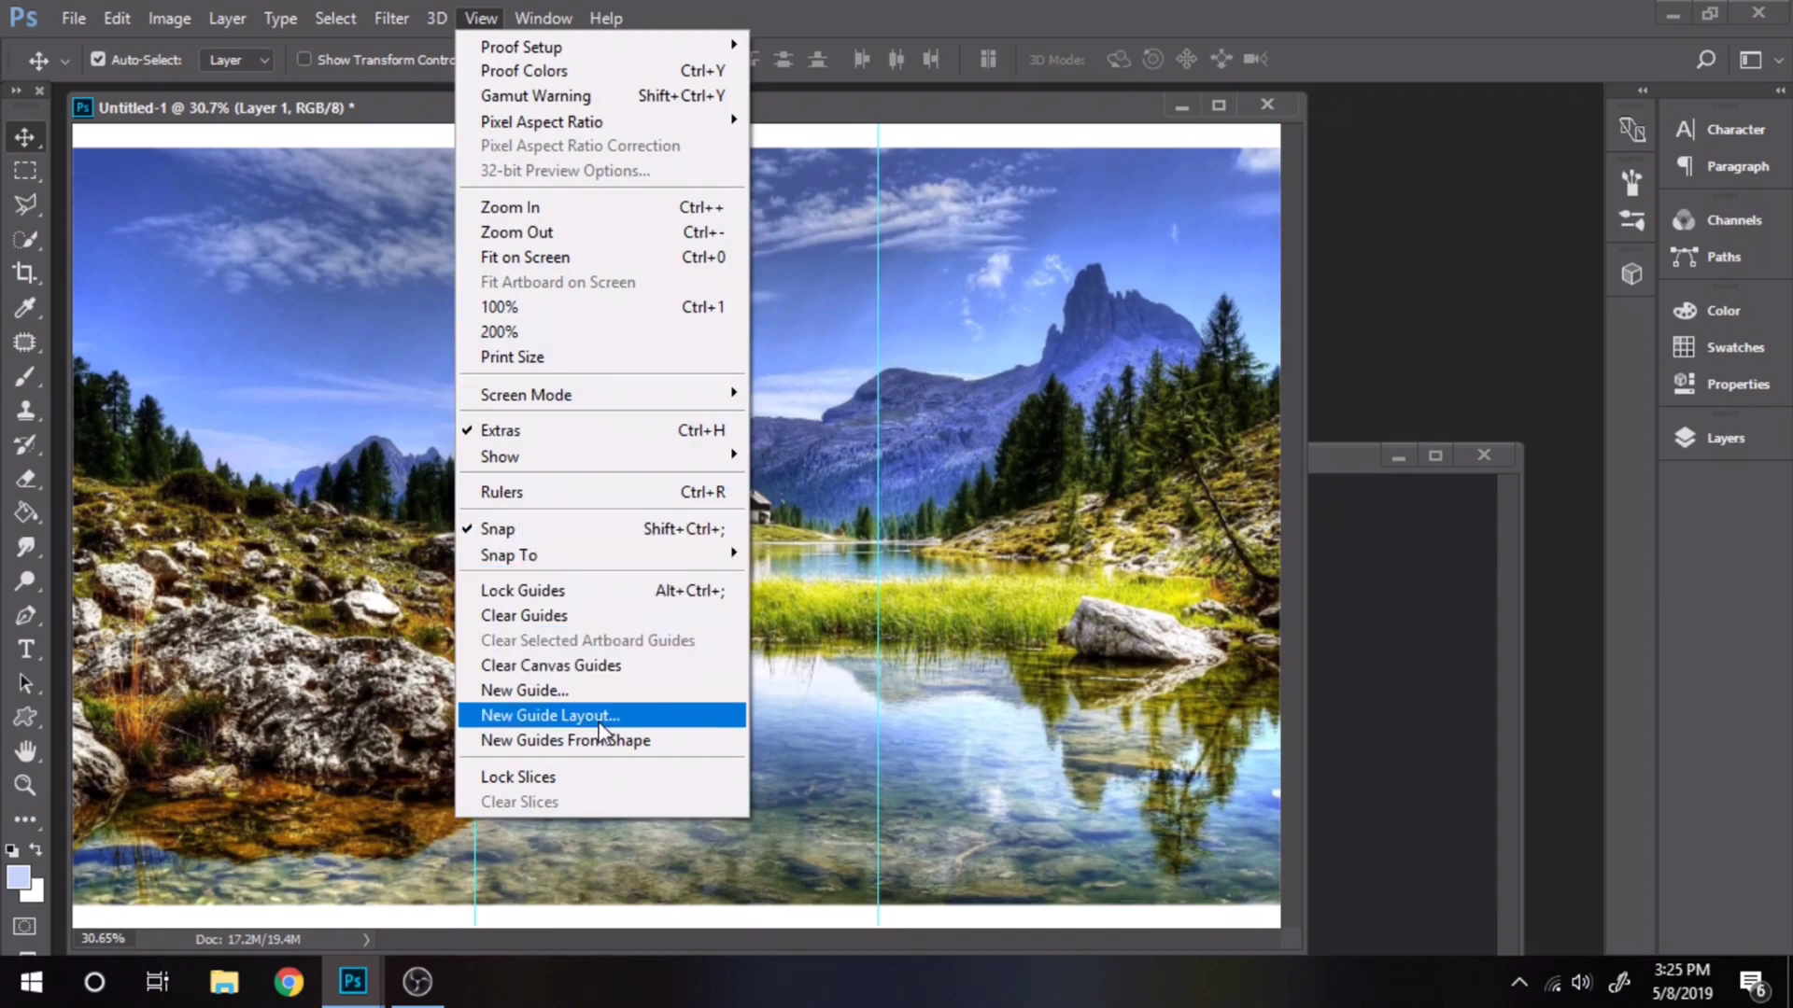
Add a 3-column, 2-row guide layout with the row gutter cleared.
click(602, 717)
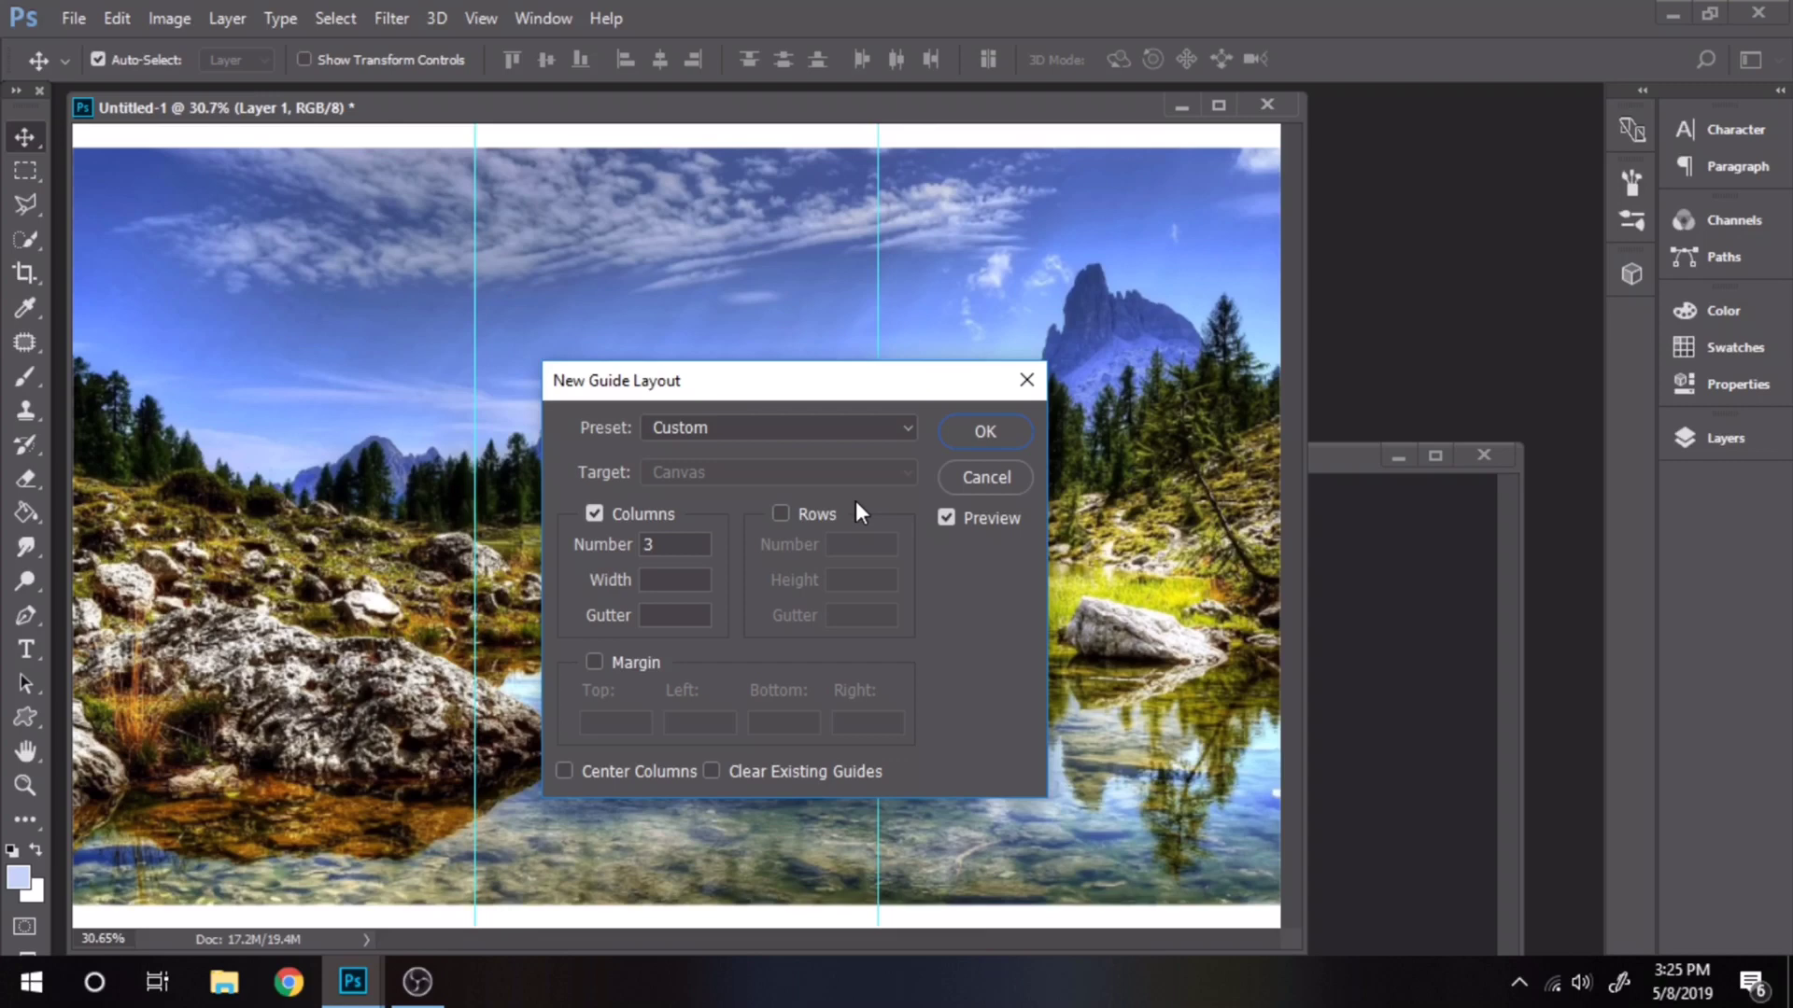
click(808, 512)
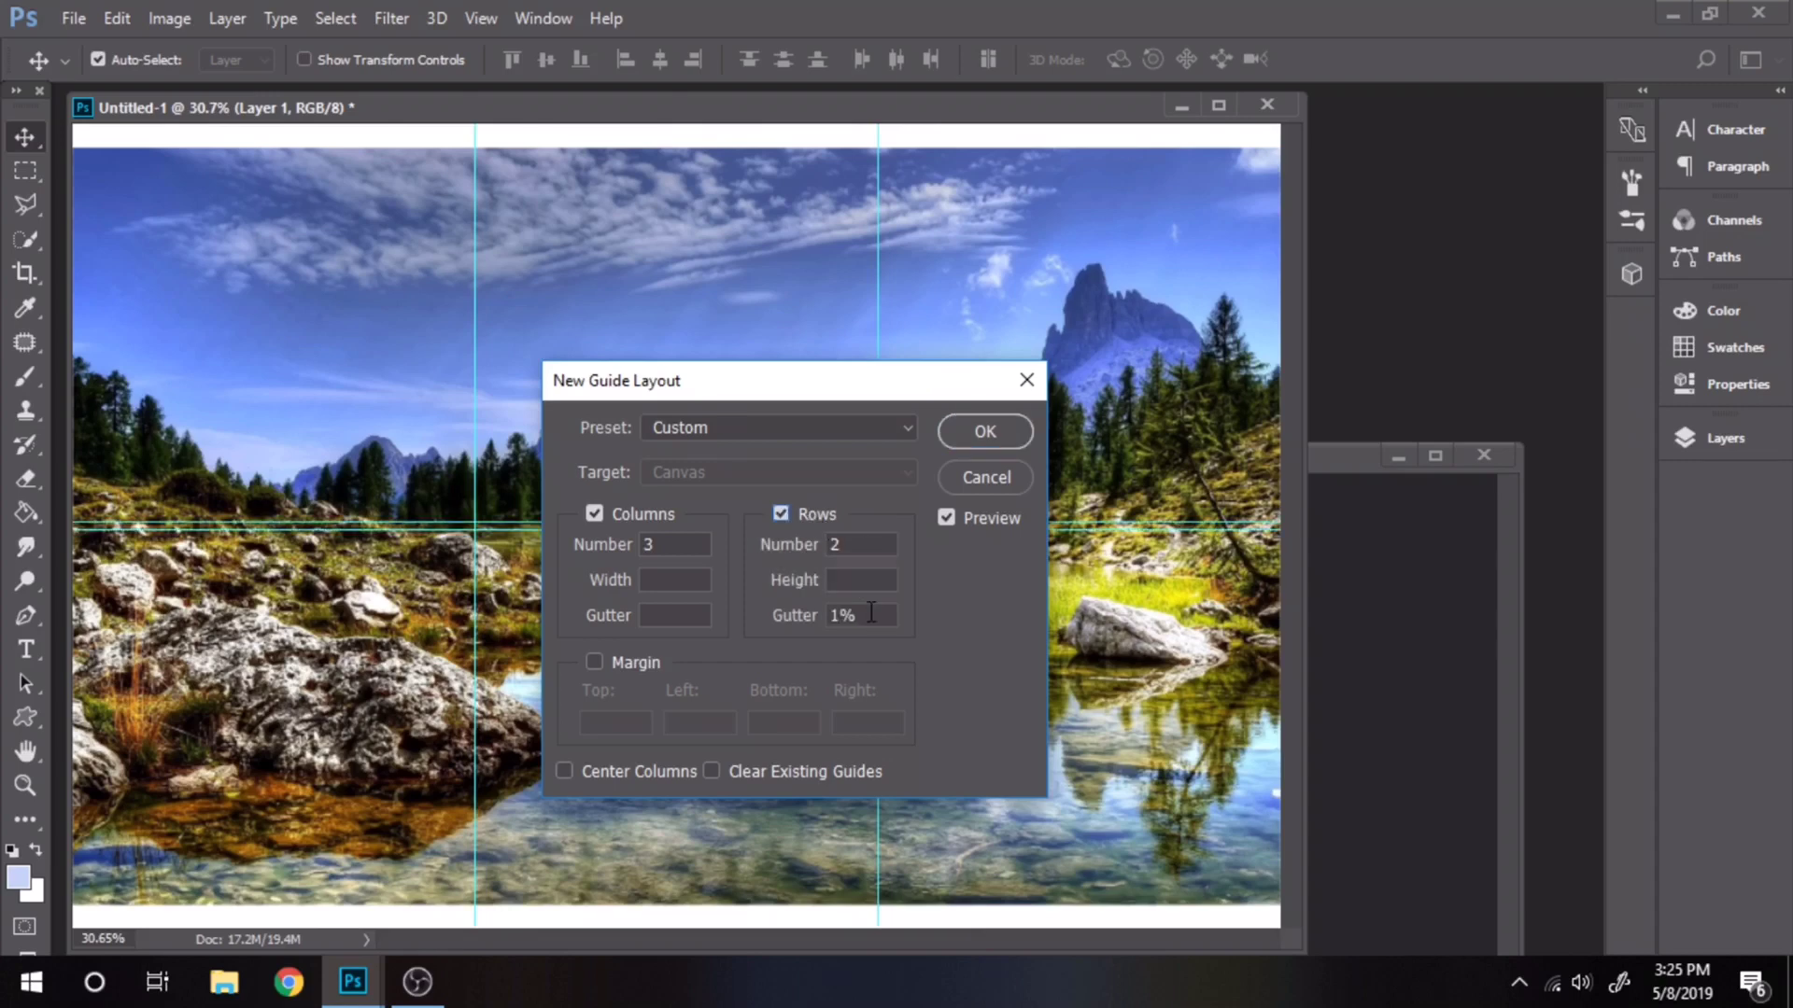
click(809, 617)
key(BackSpace)
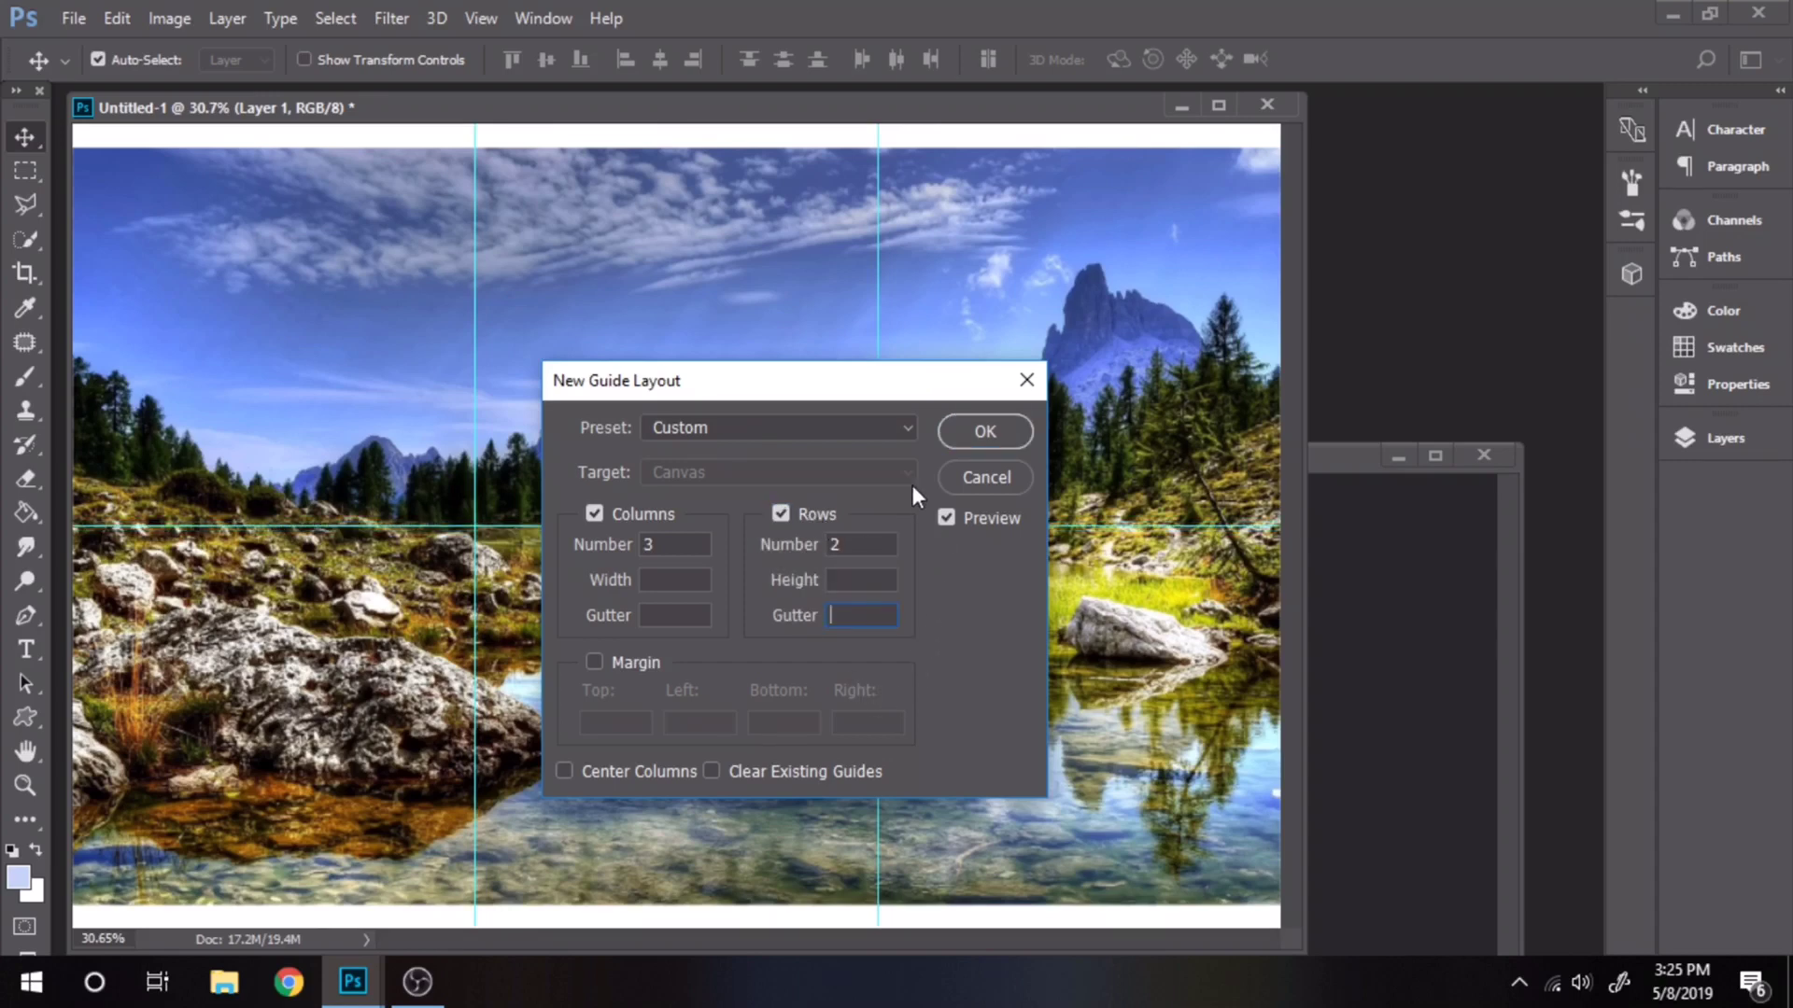
click(972, 429)
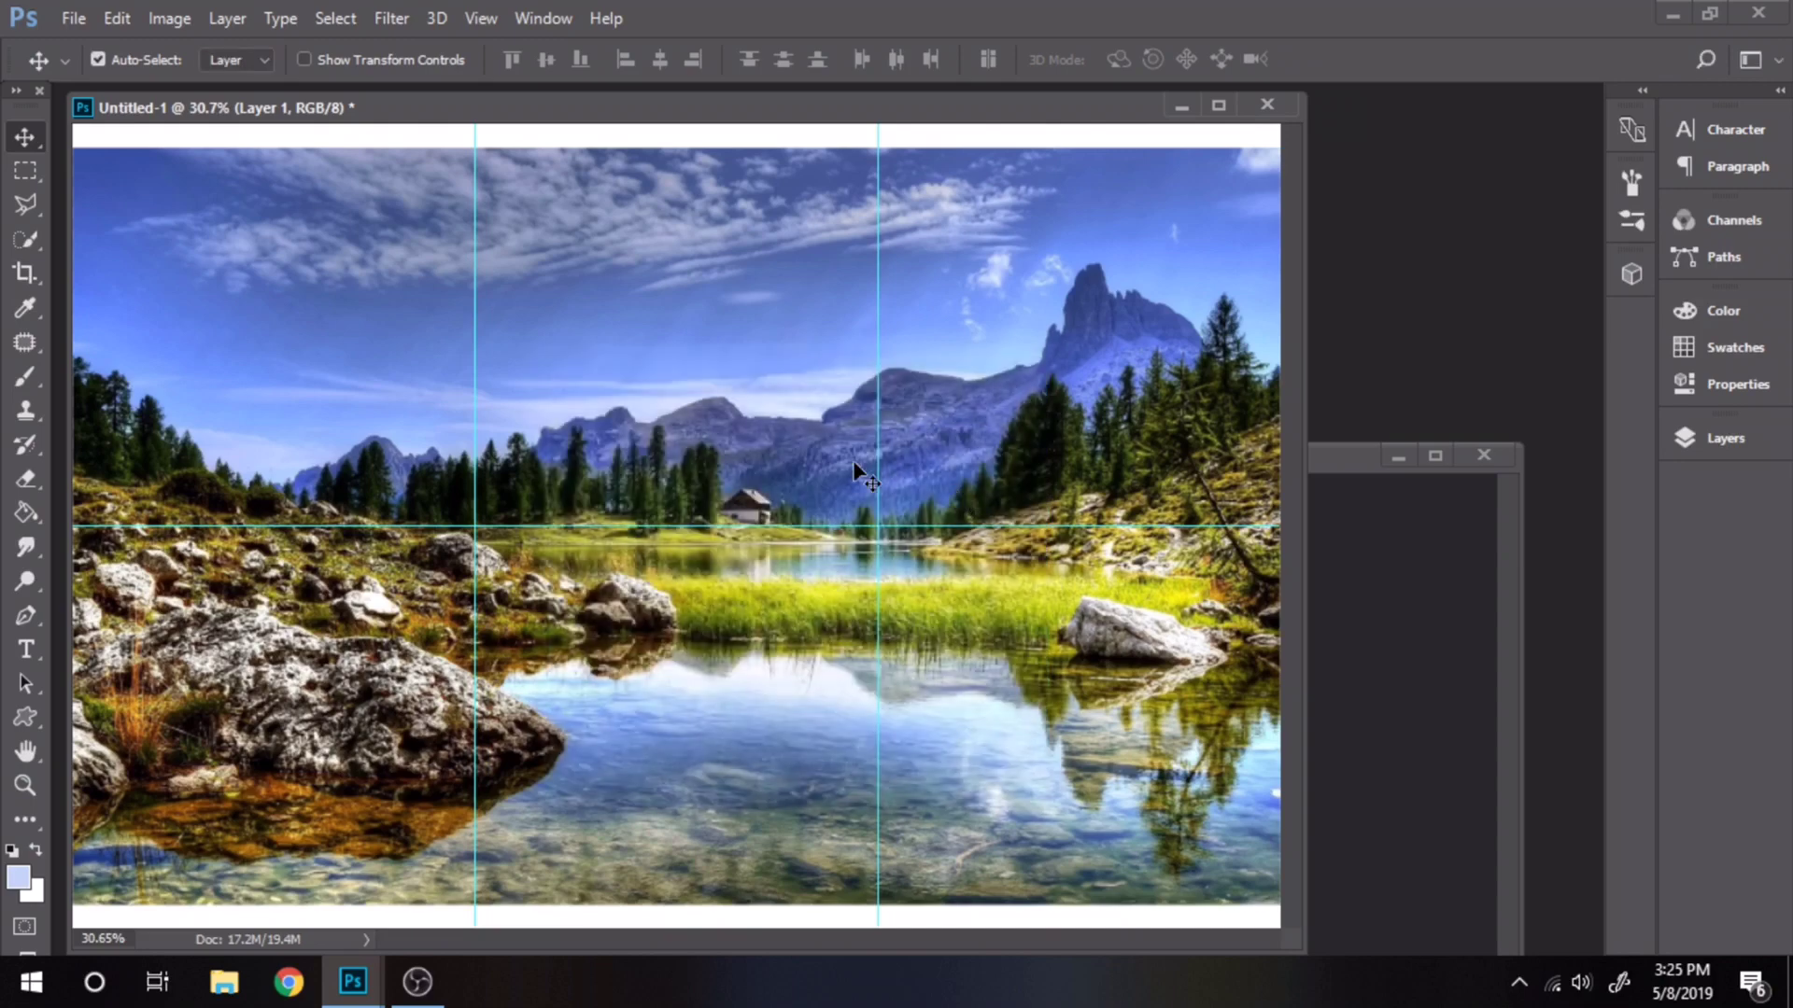
click(28, 266)
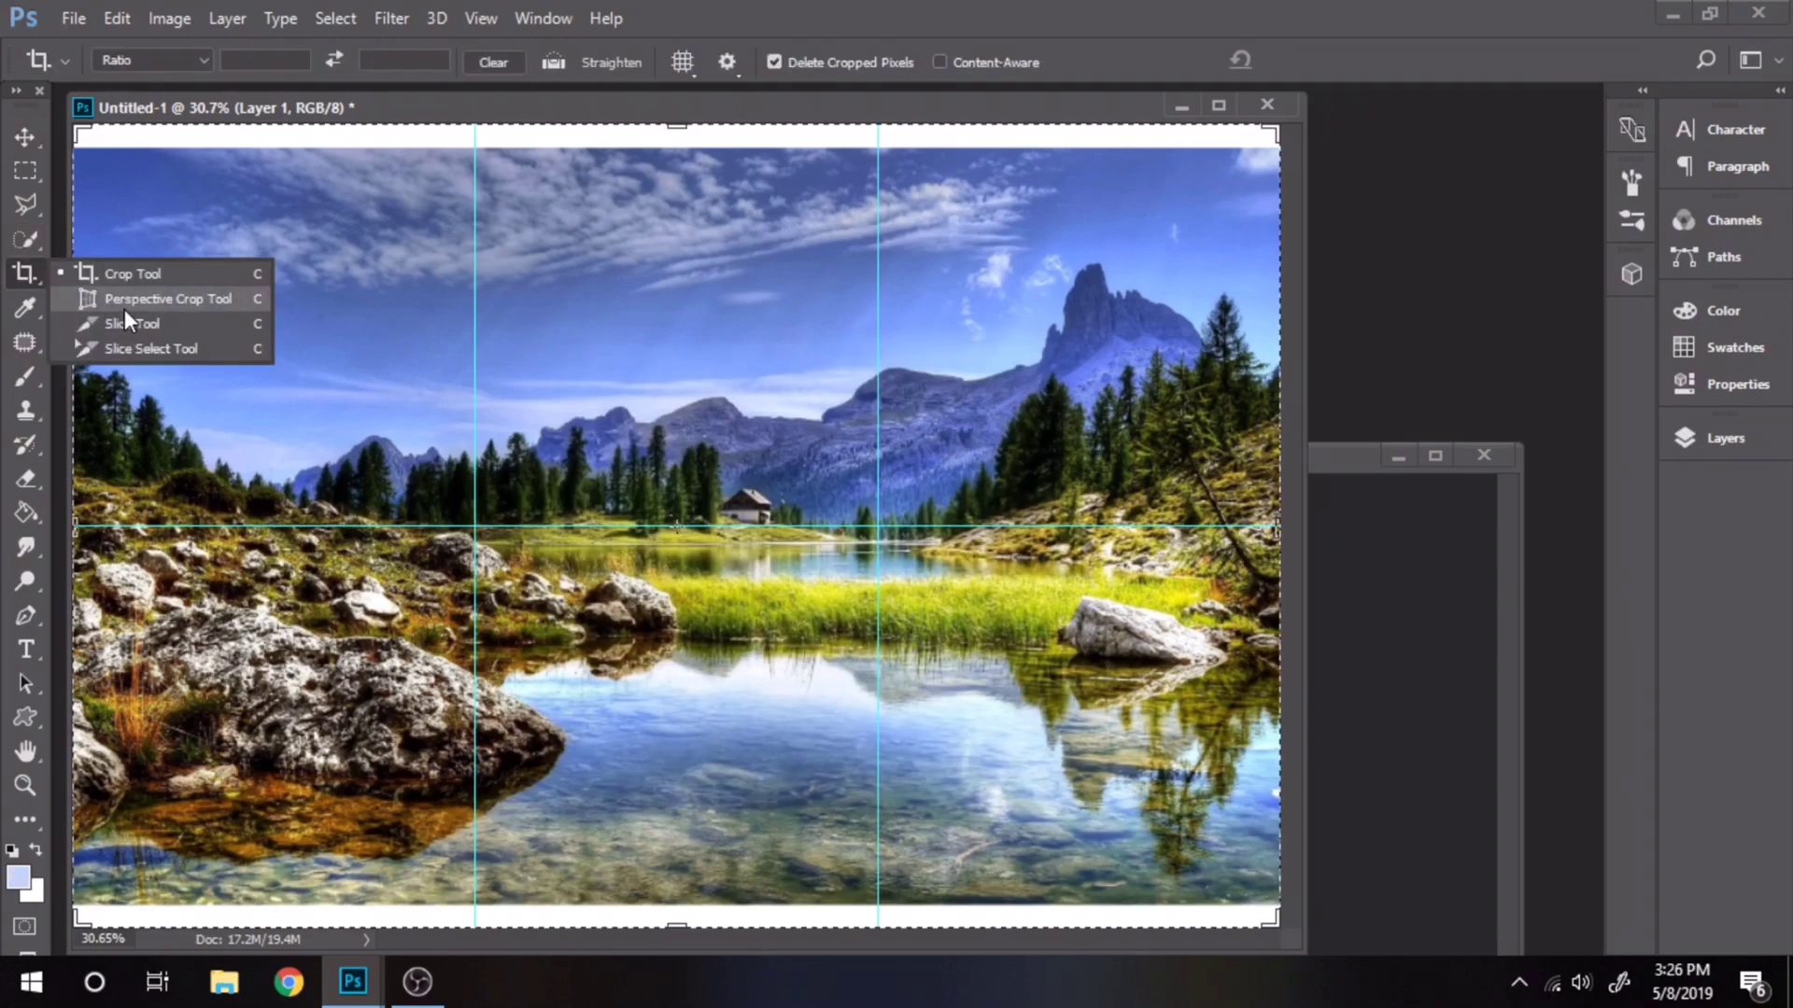
With the Slice tool, draw slices 01–06: three top tiles, then three bottom tiles between the guides.
click(177, 323)
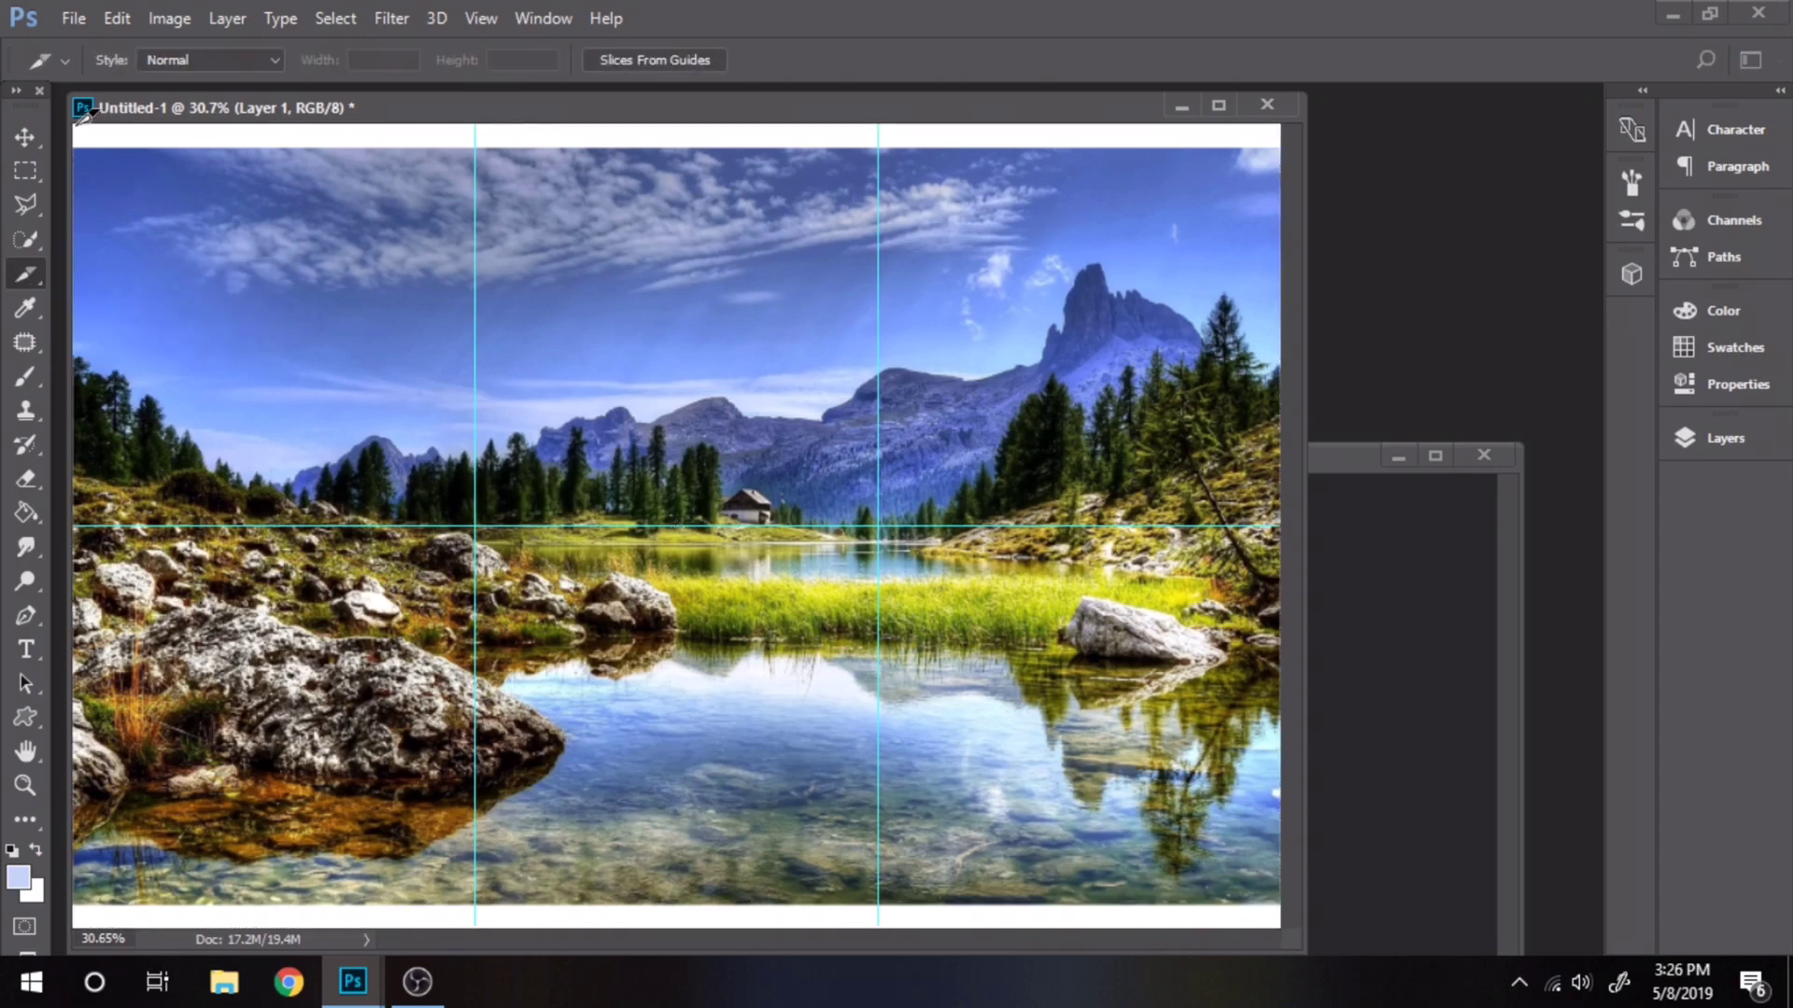
drag(84, 112, 530, 475)
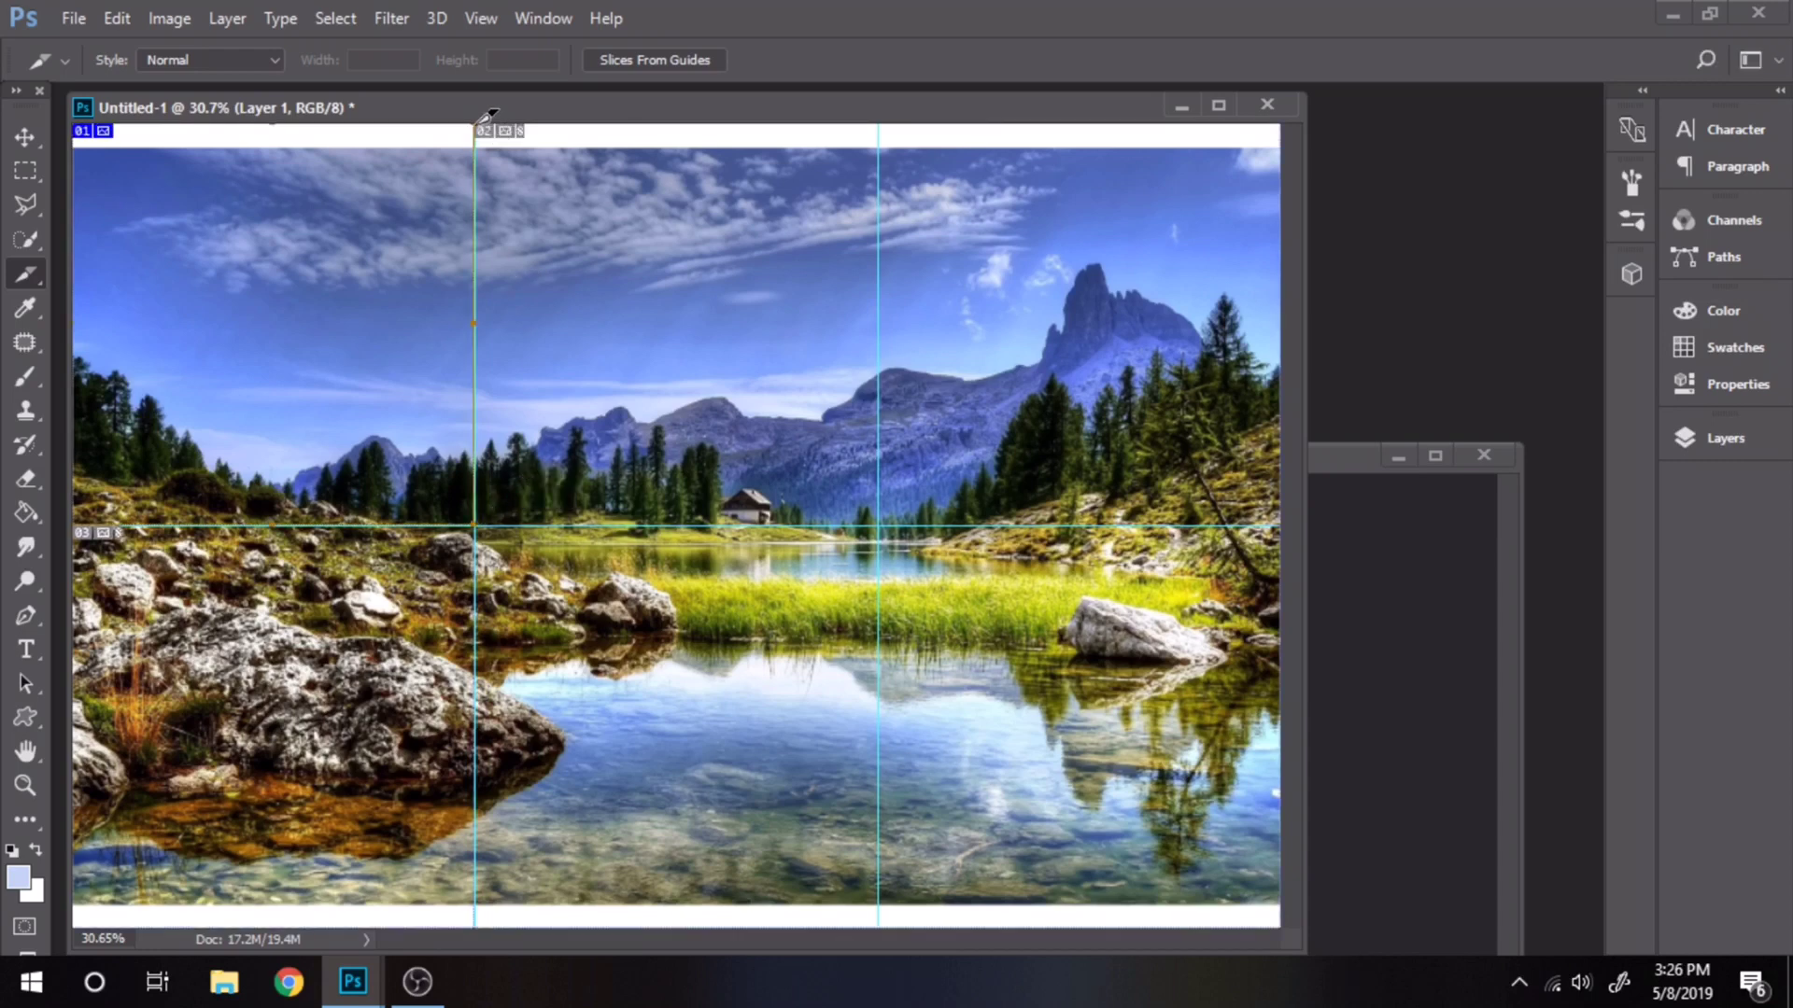
drag(476, 125, 877, 526)
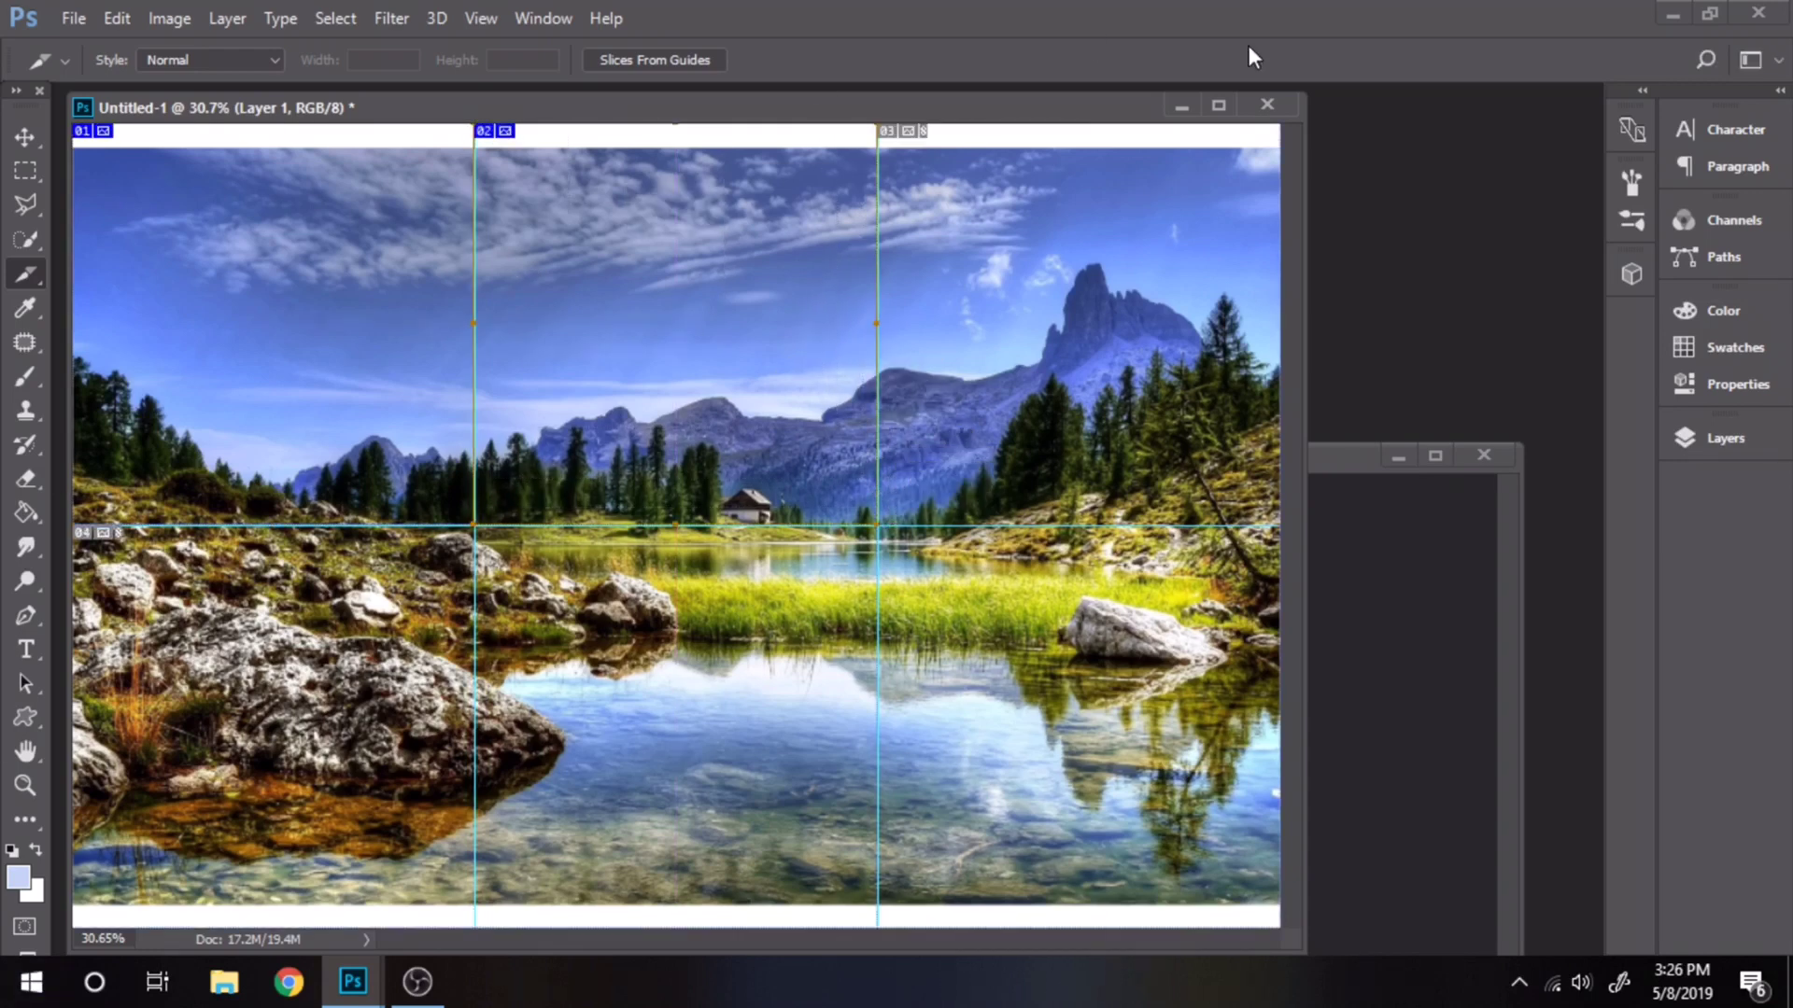
drag(879, 127, 1302, 526)
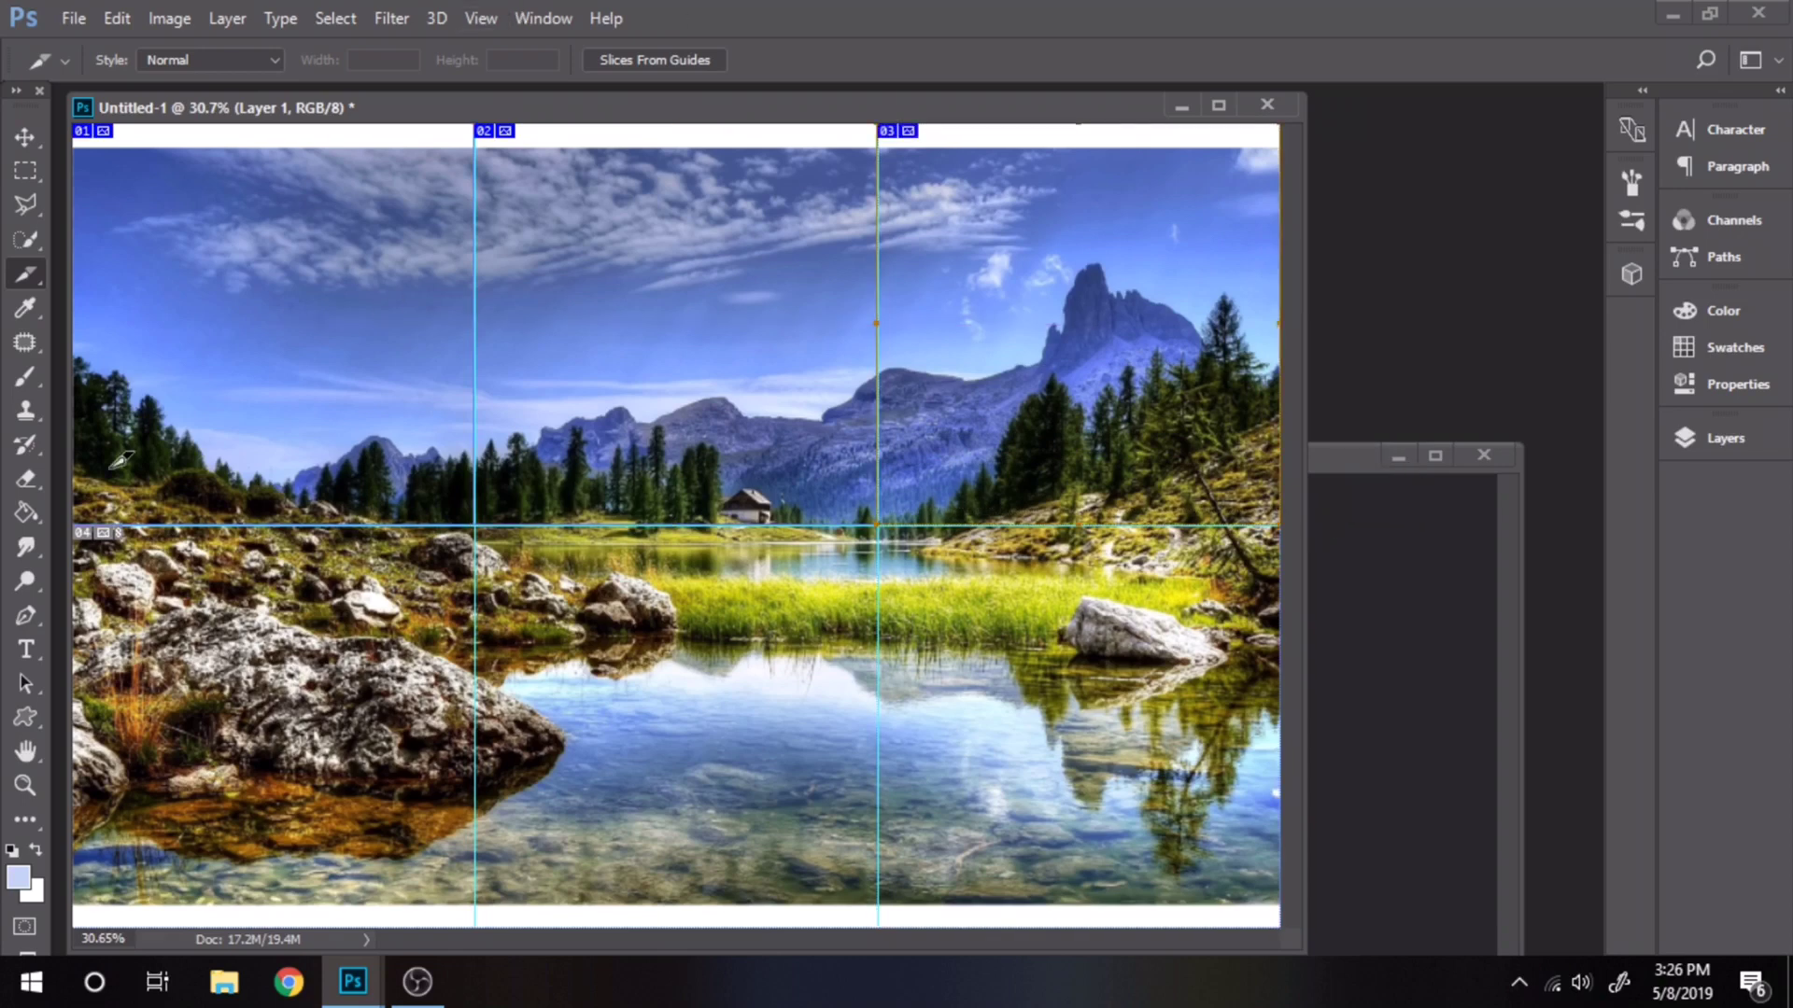
drag(68, 527, 474, 927)
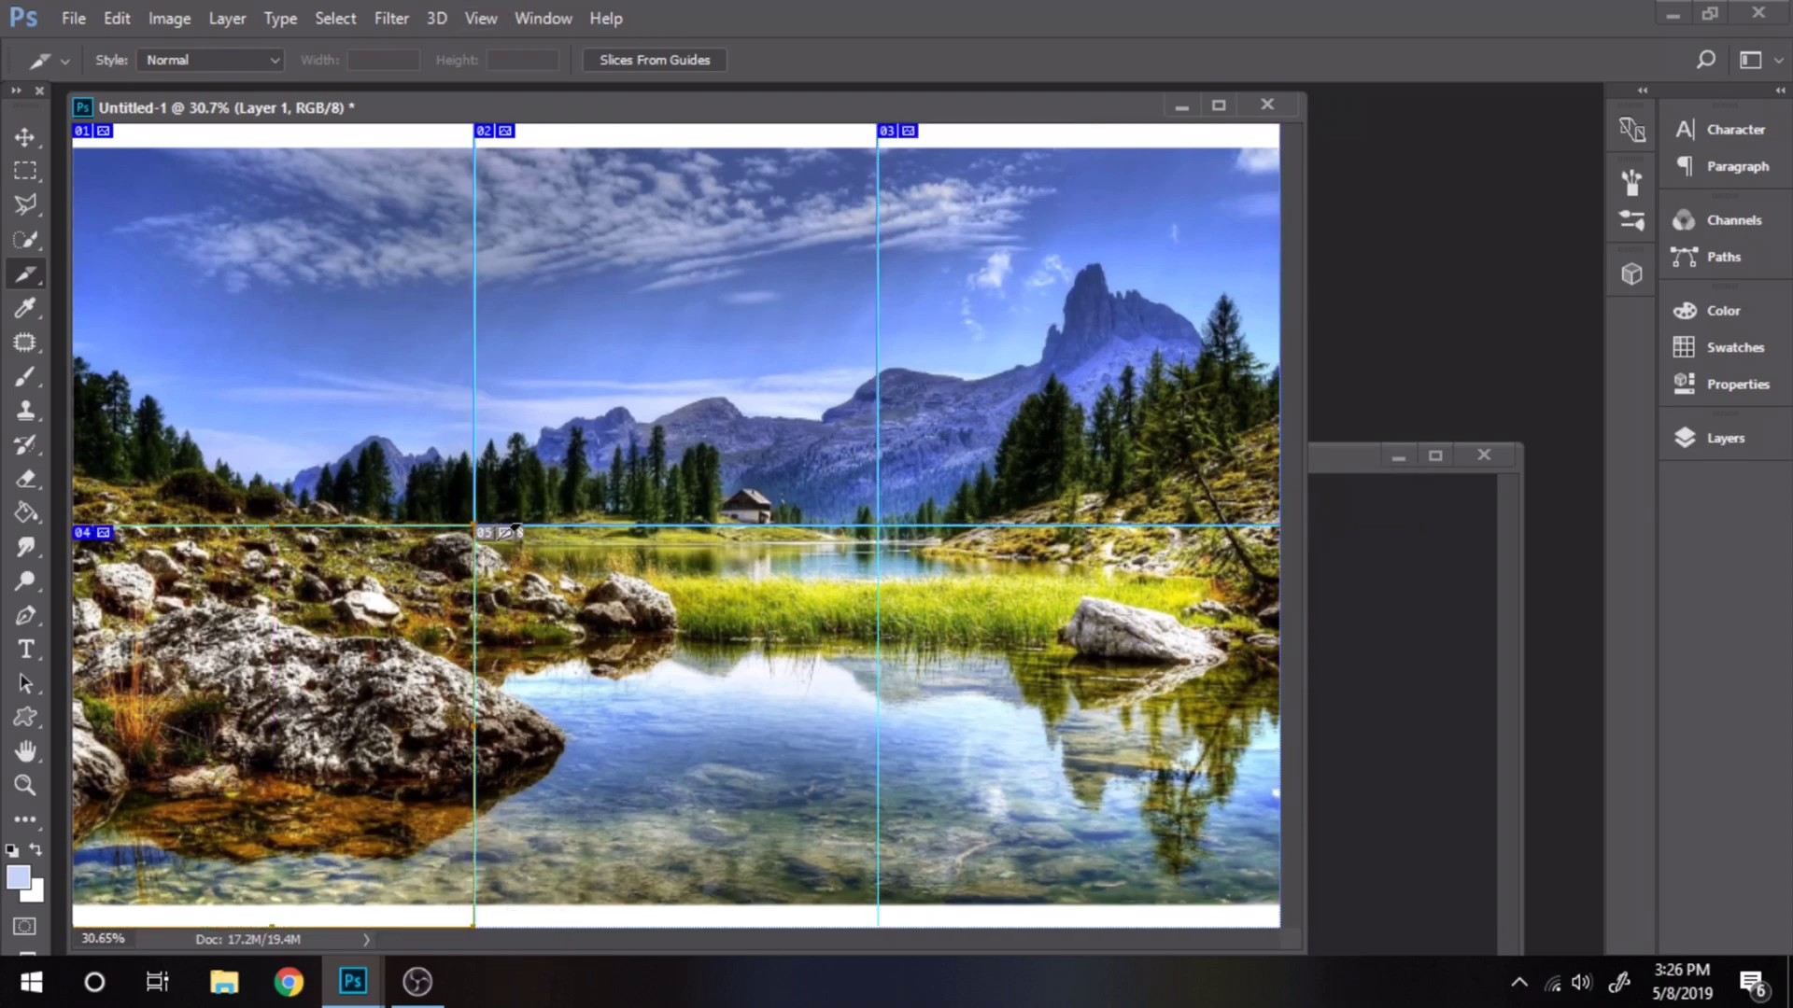
drag(477, 528, 877, 928)
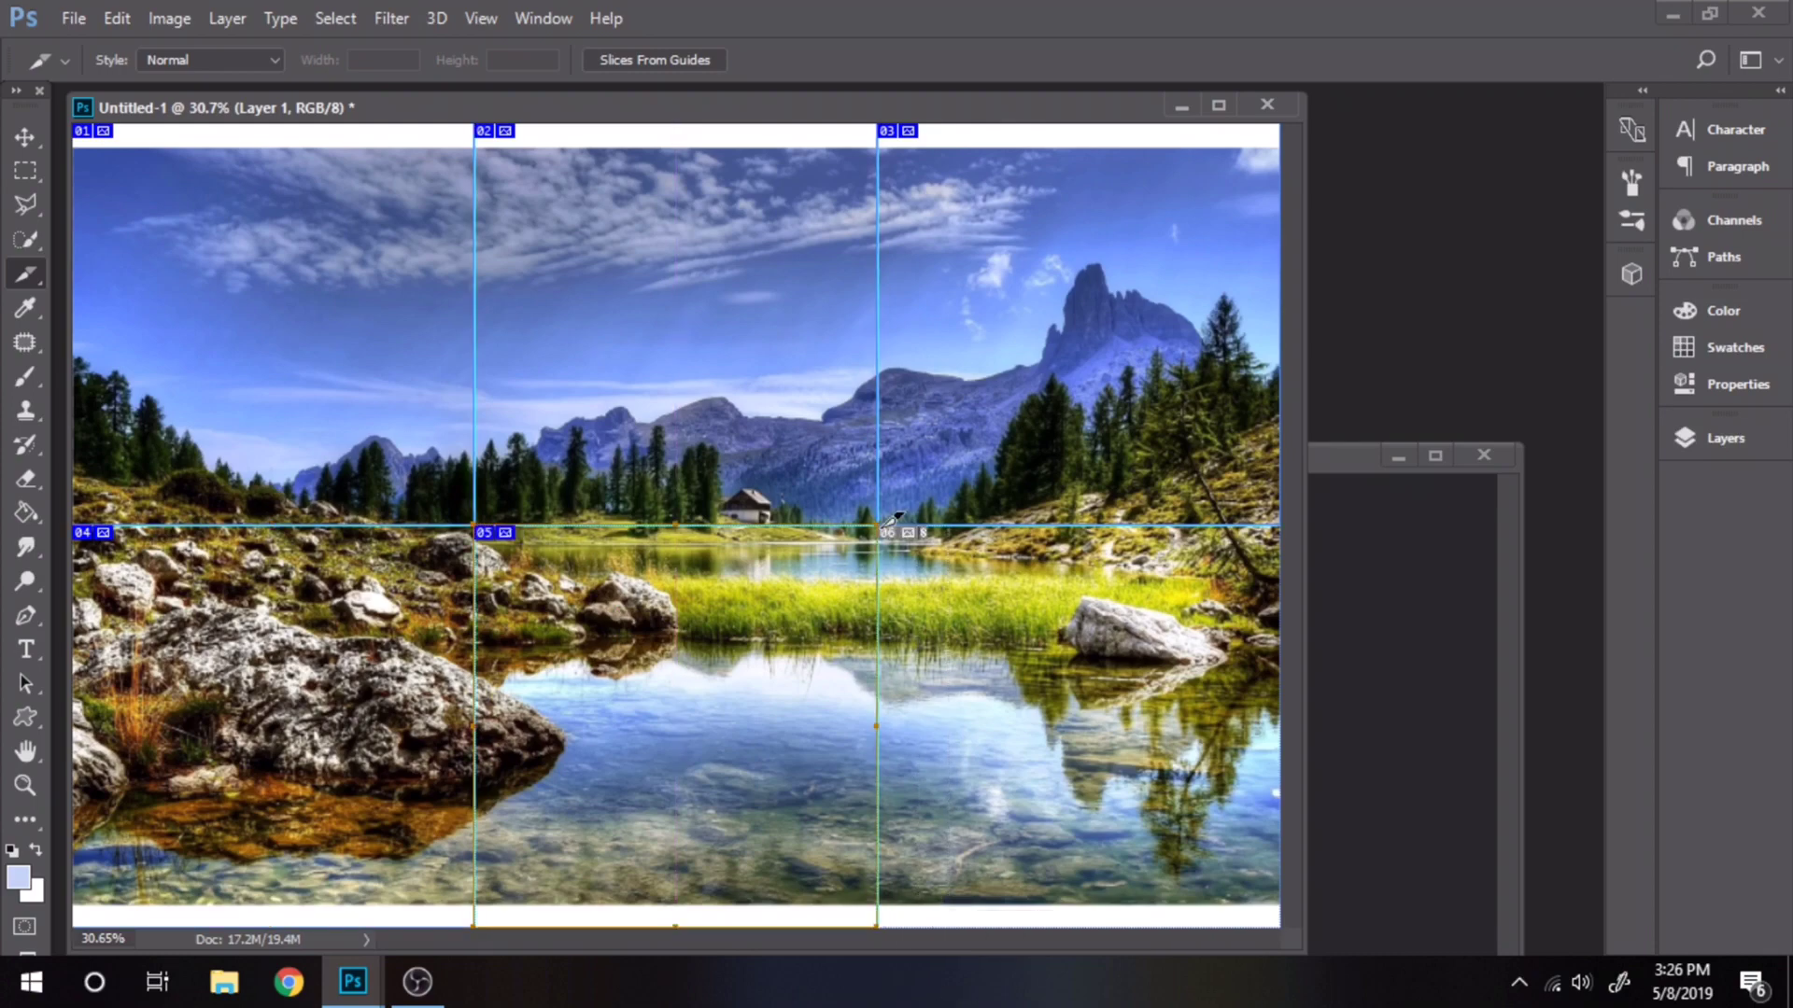
drag(882, 527, 1349, 971)
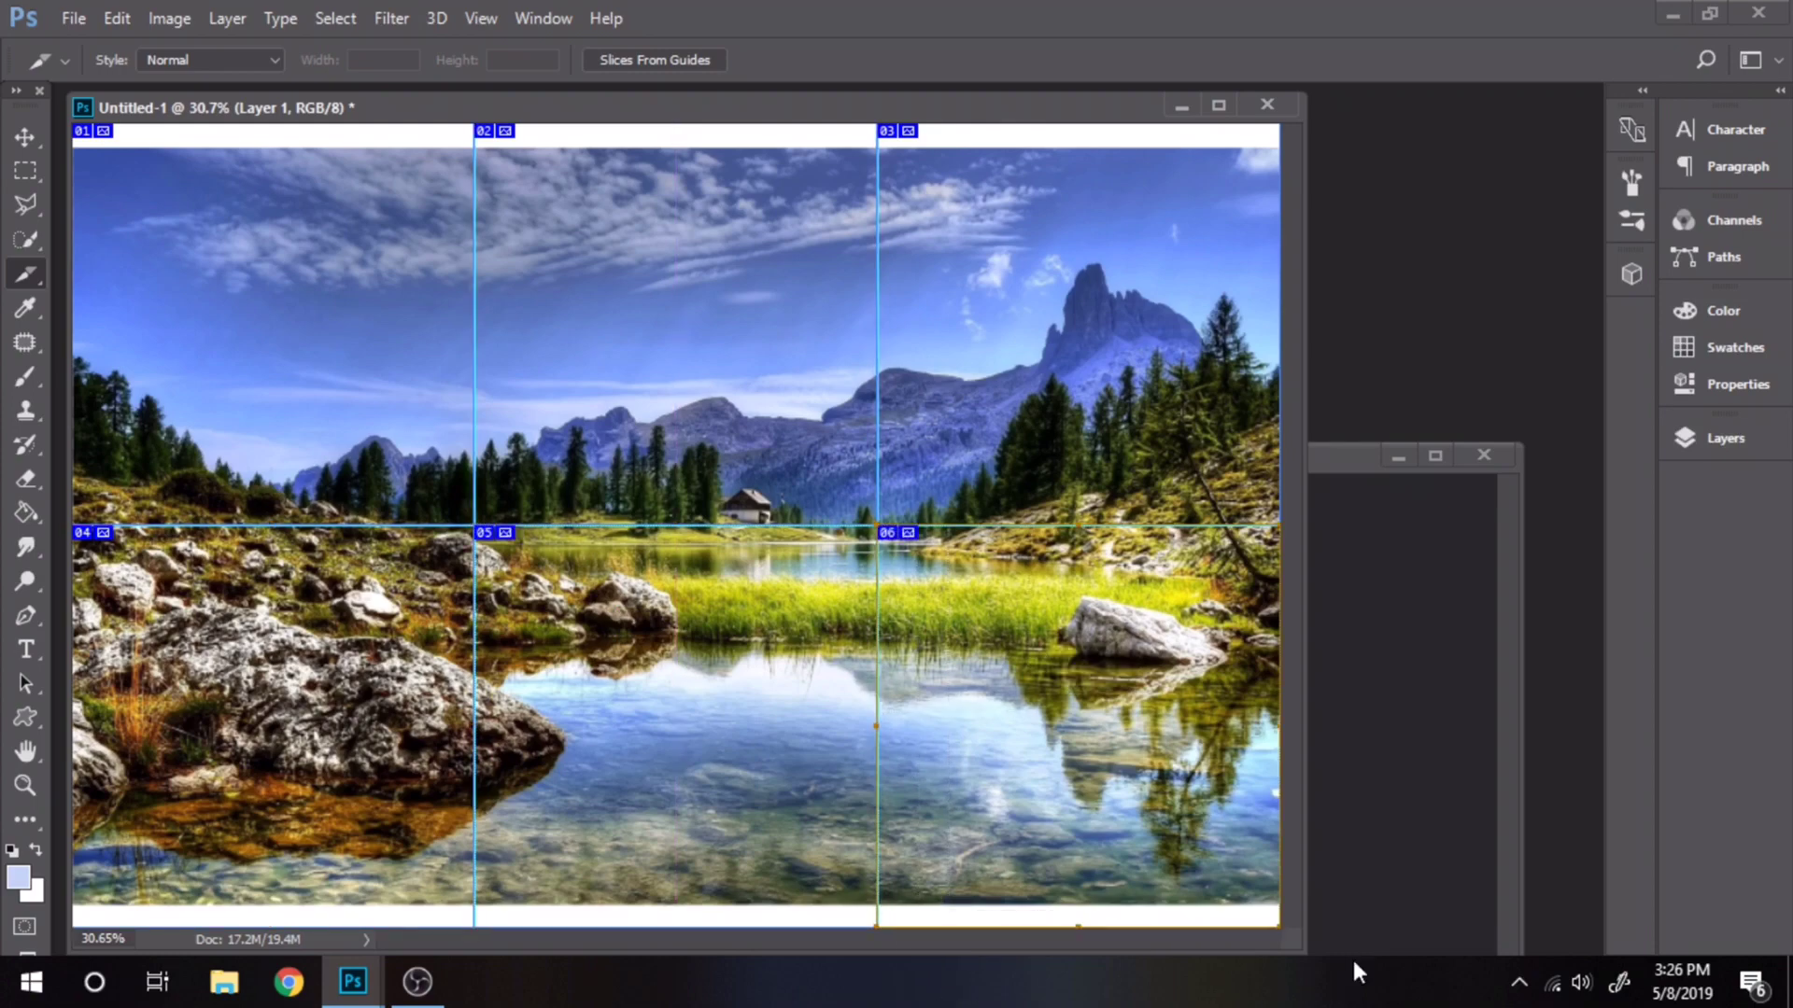
In Save for Web (Legacy), set slice 01 to JPEG at quality 100.
click(73, 18)
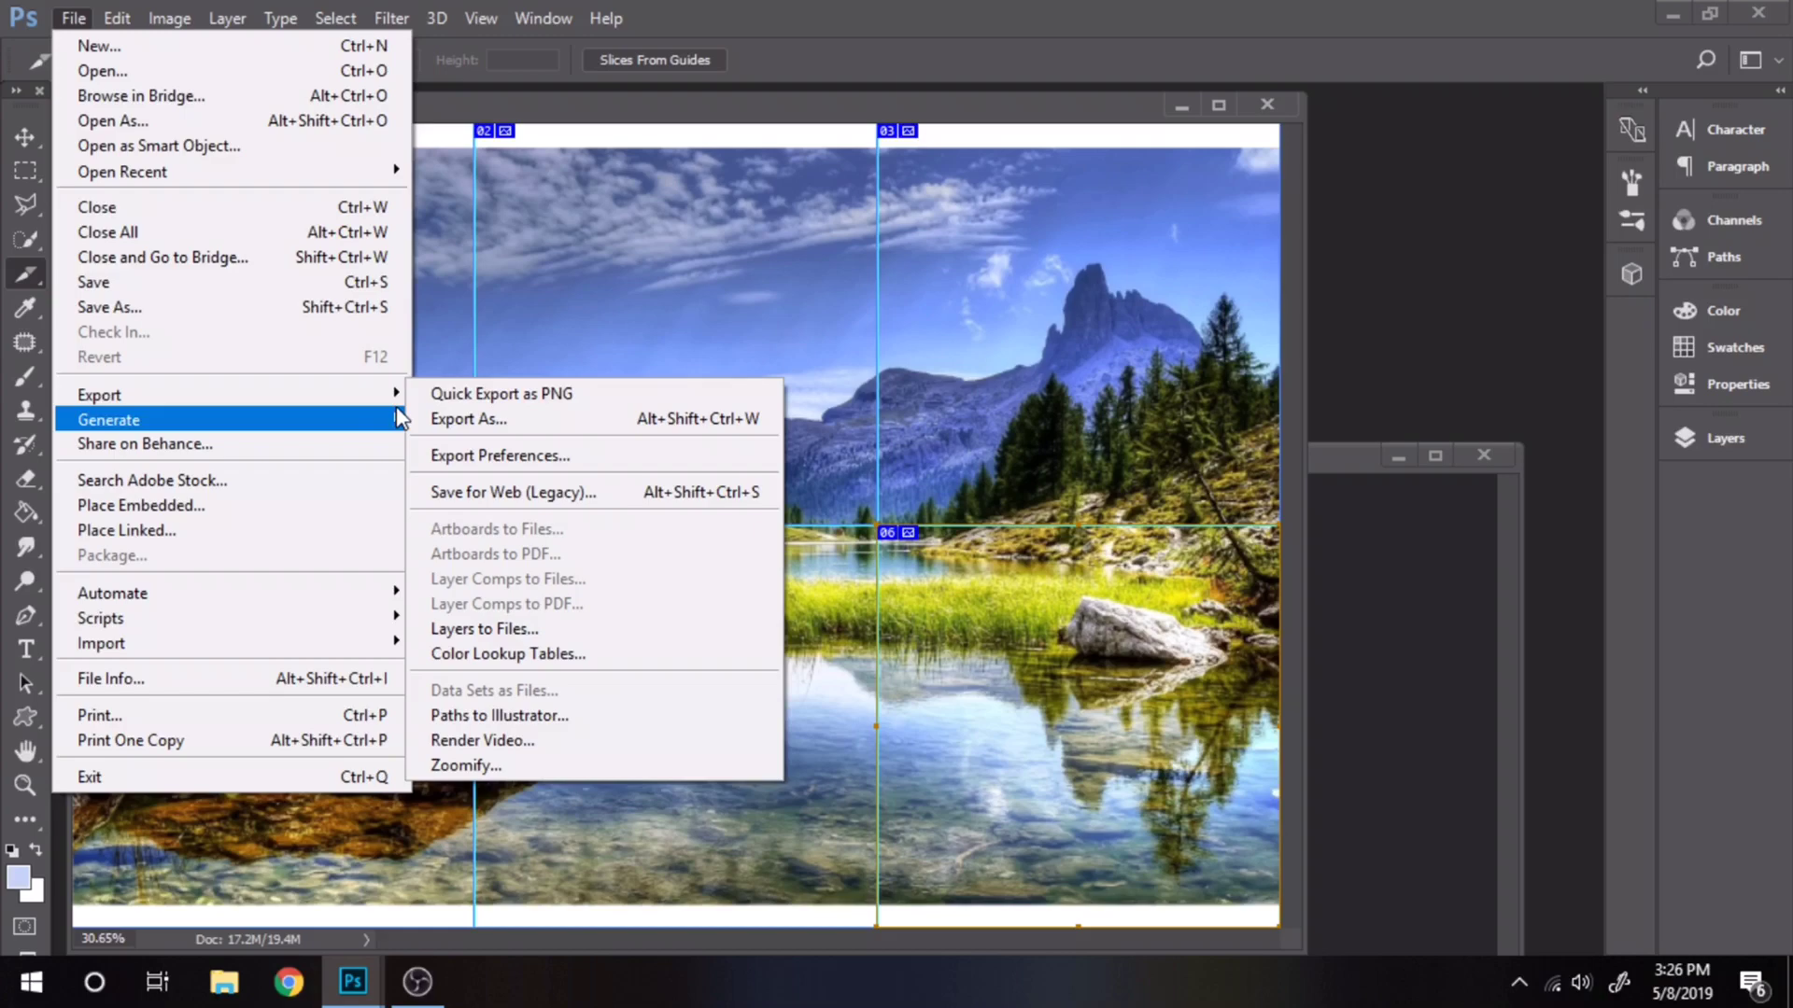
click(552, 493)
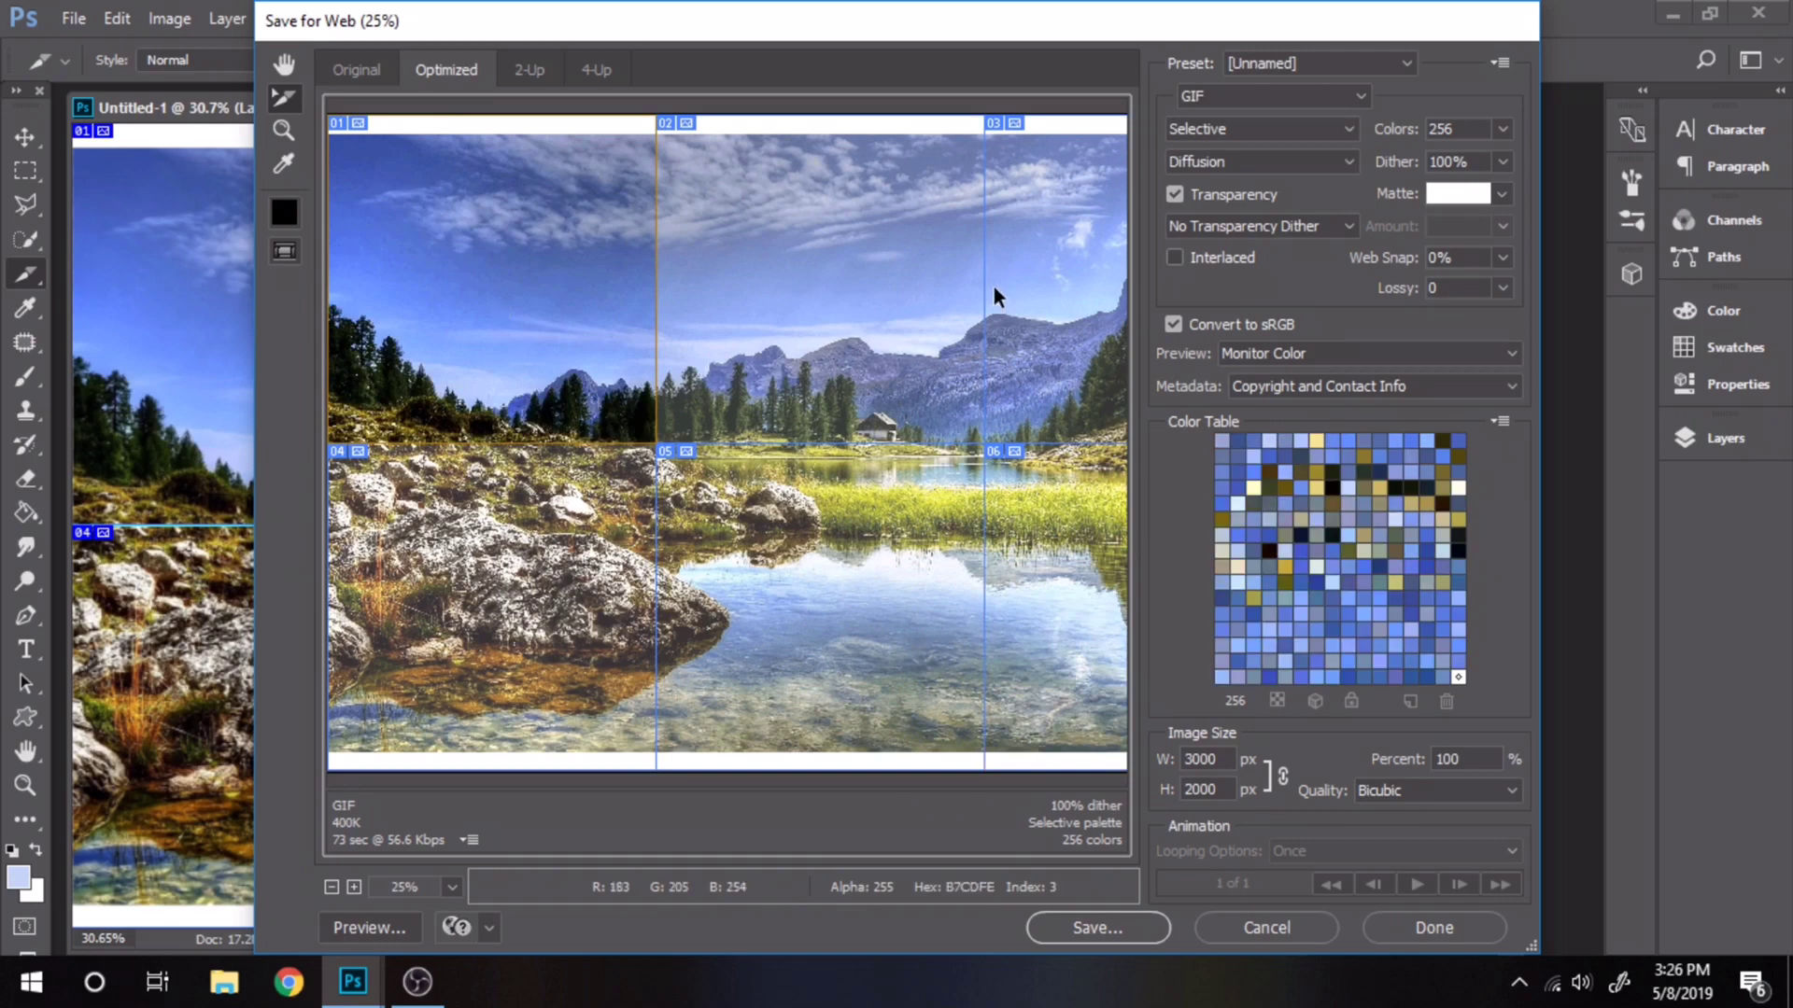
click(1270, 97)
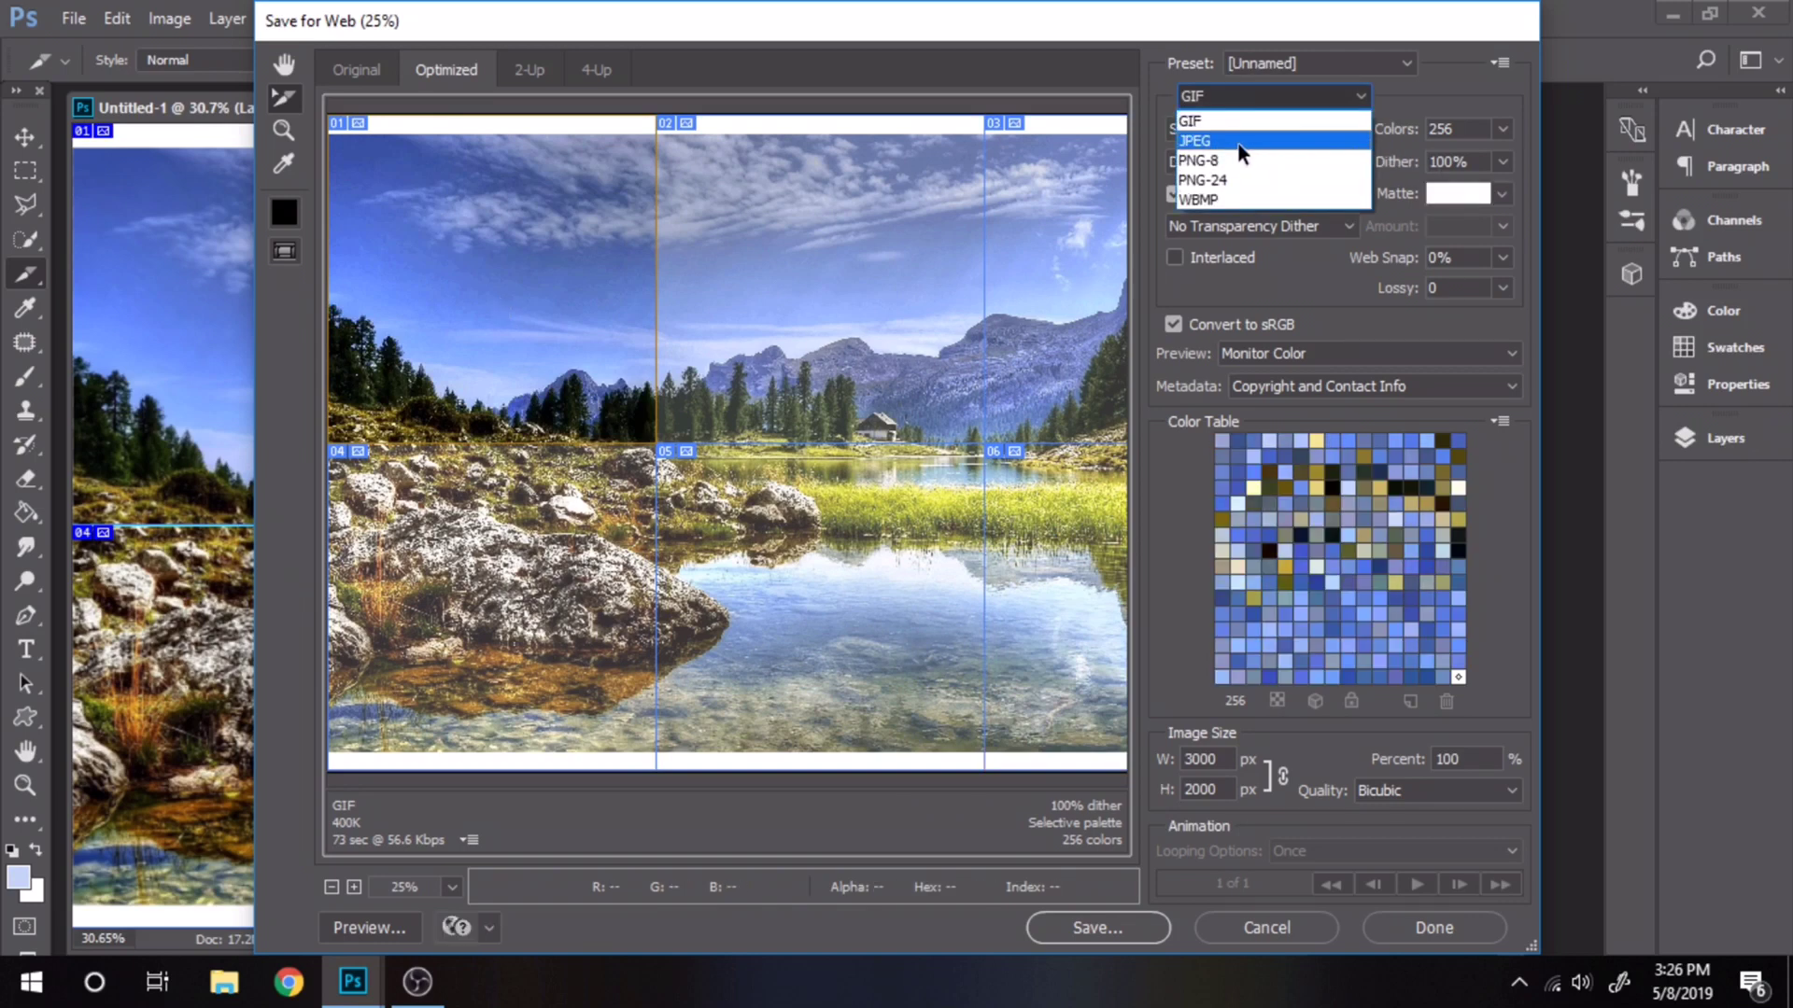
click(1242, 142)
drag(1497, 140, 1554, 170)
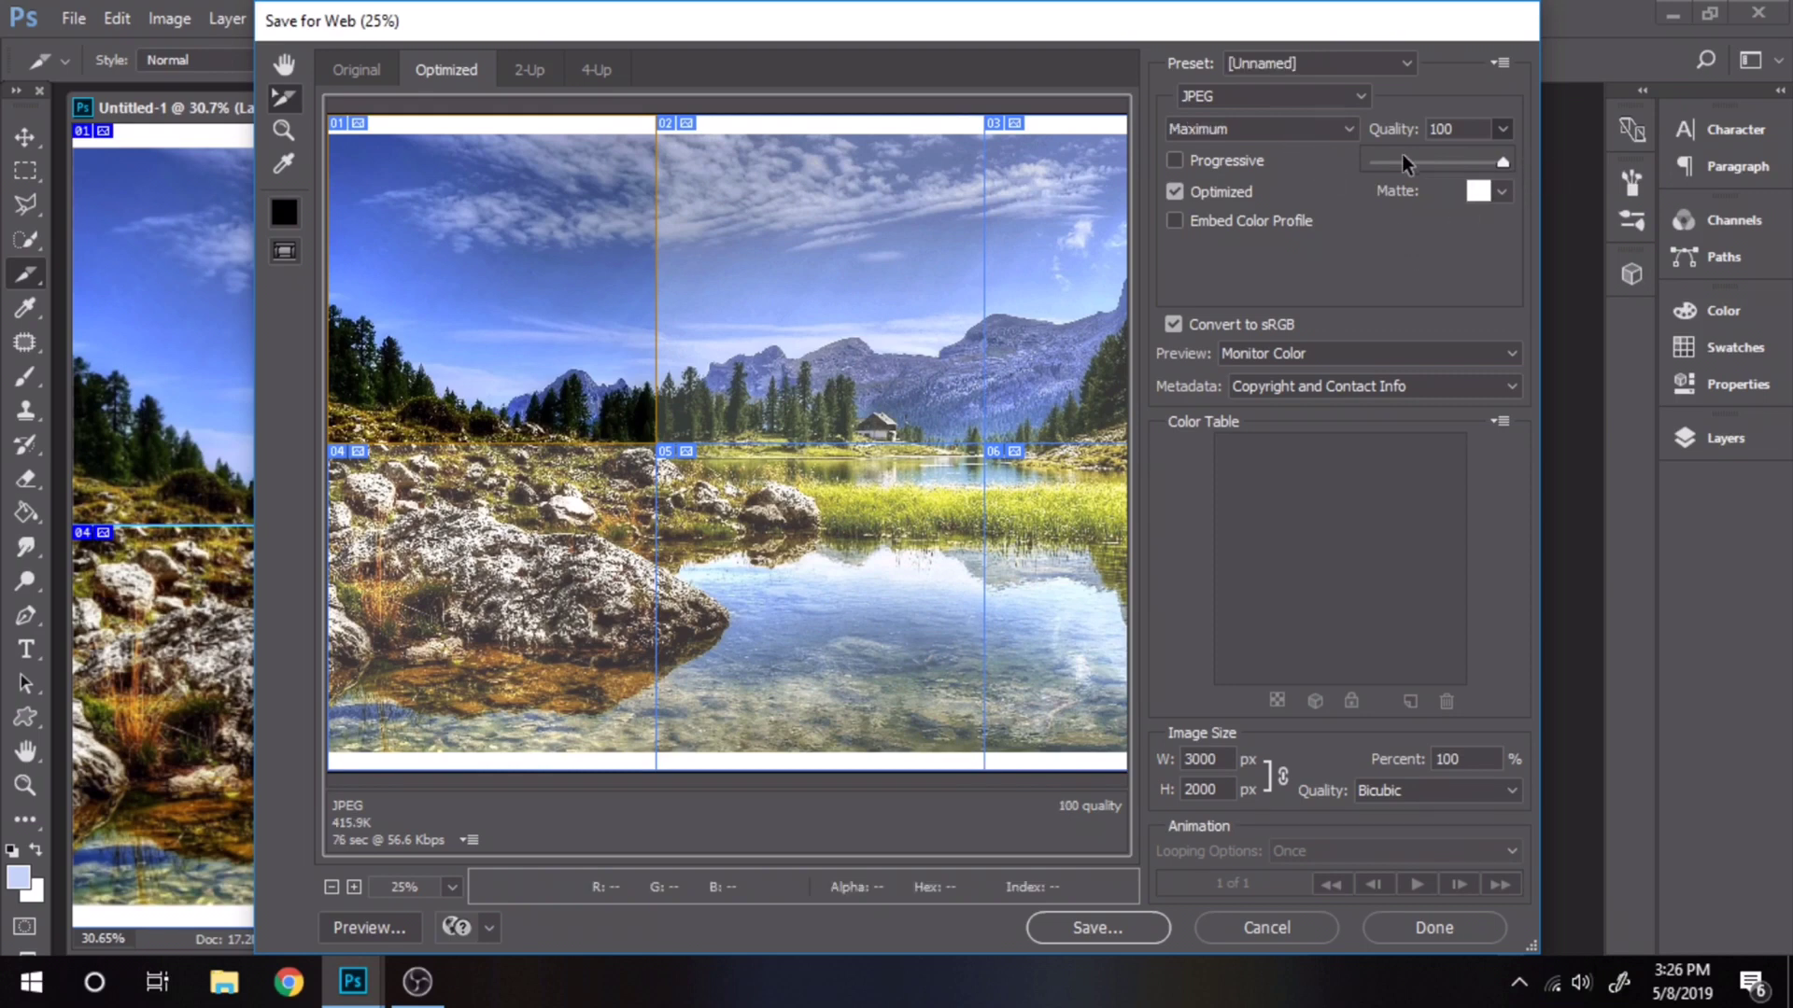
click(1370, 280)
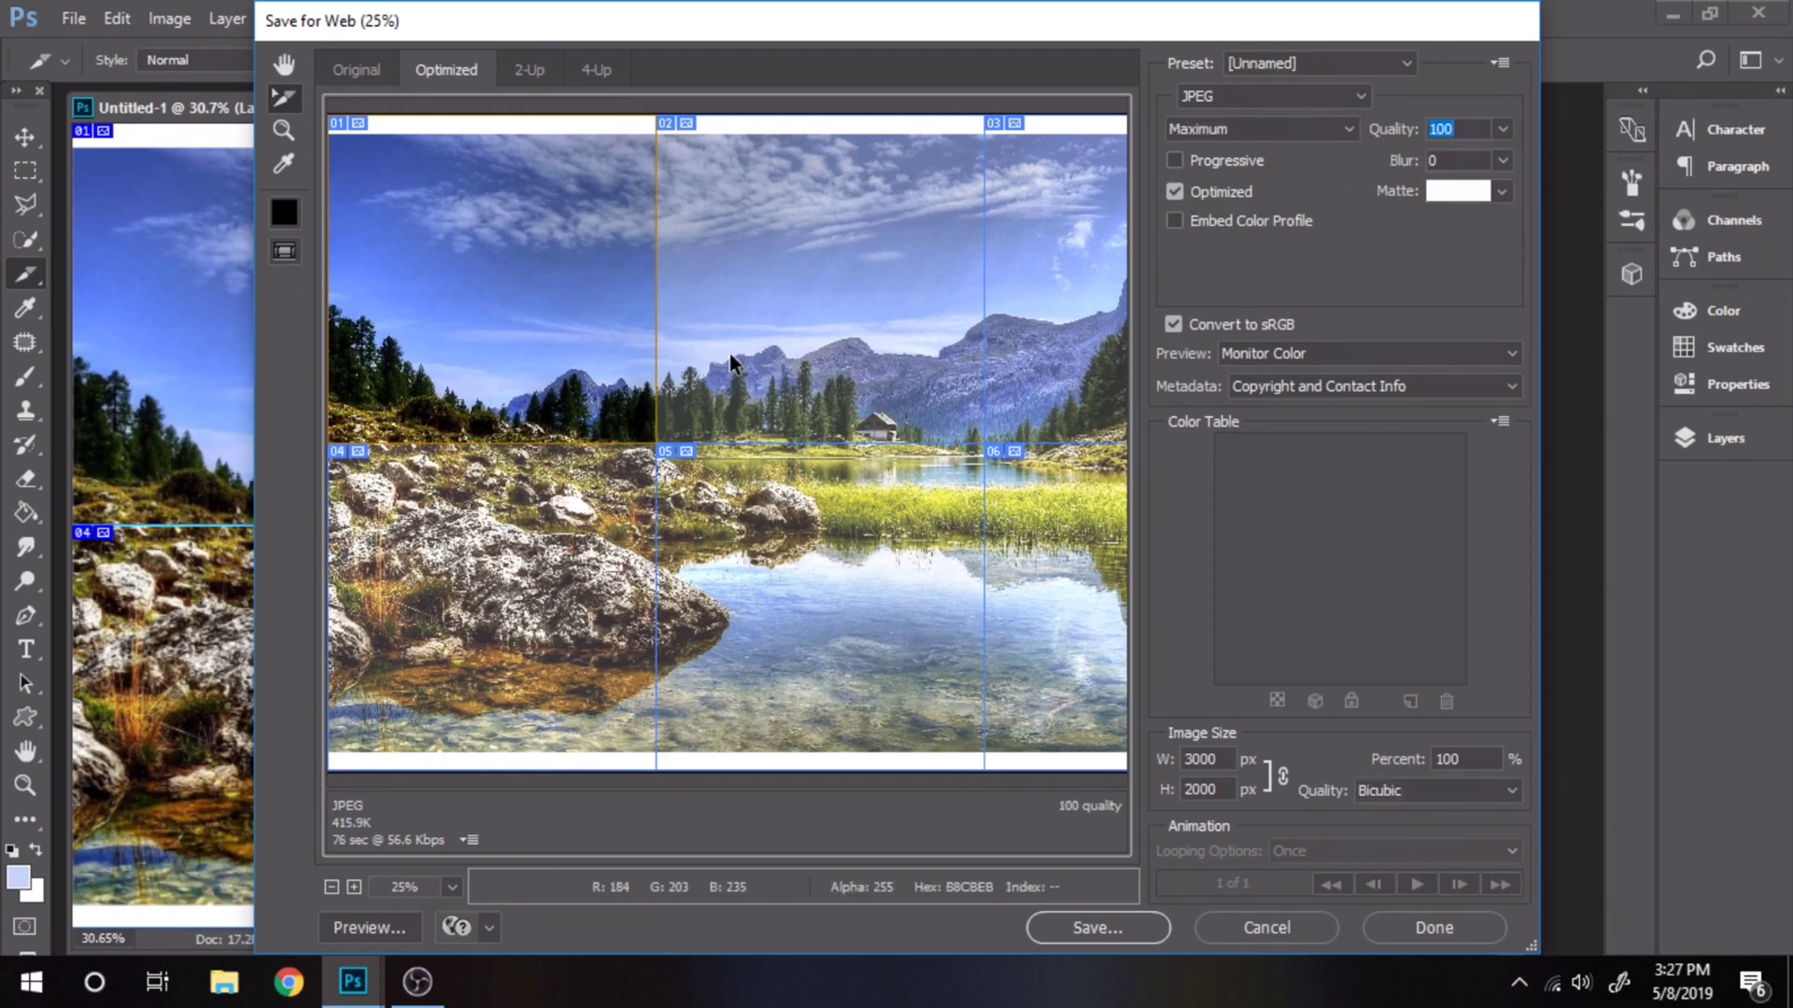
Set slice 02 to JPEG Maximum and slice 03 to JPEG quality 100.
click(809, 316)
click(1229, 98)
click(1198, 115)
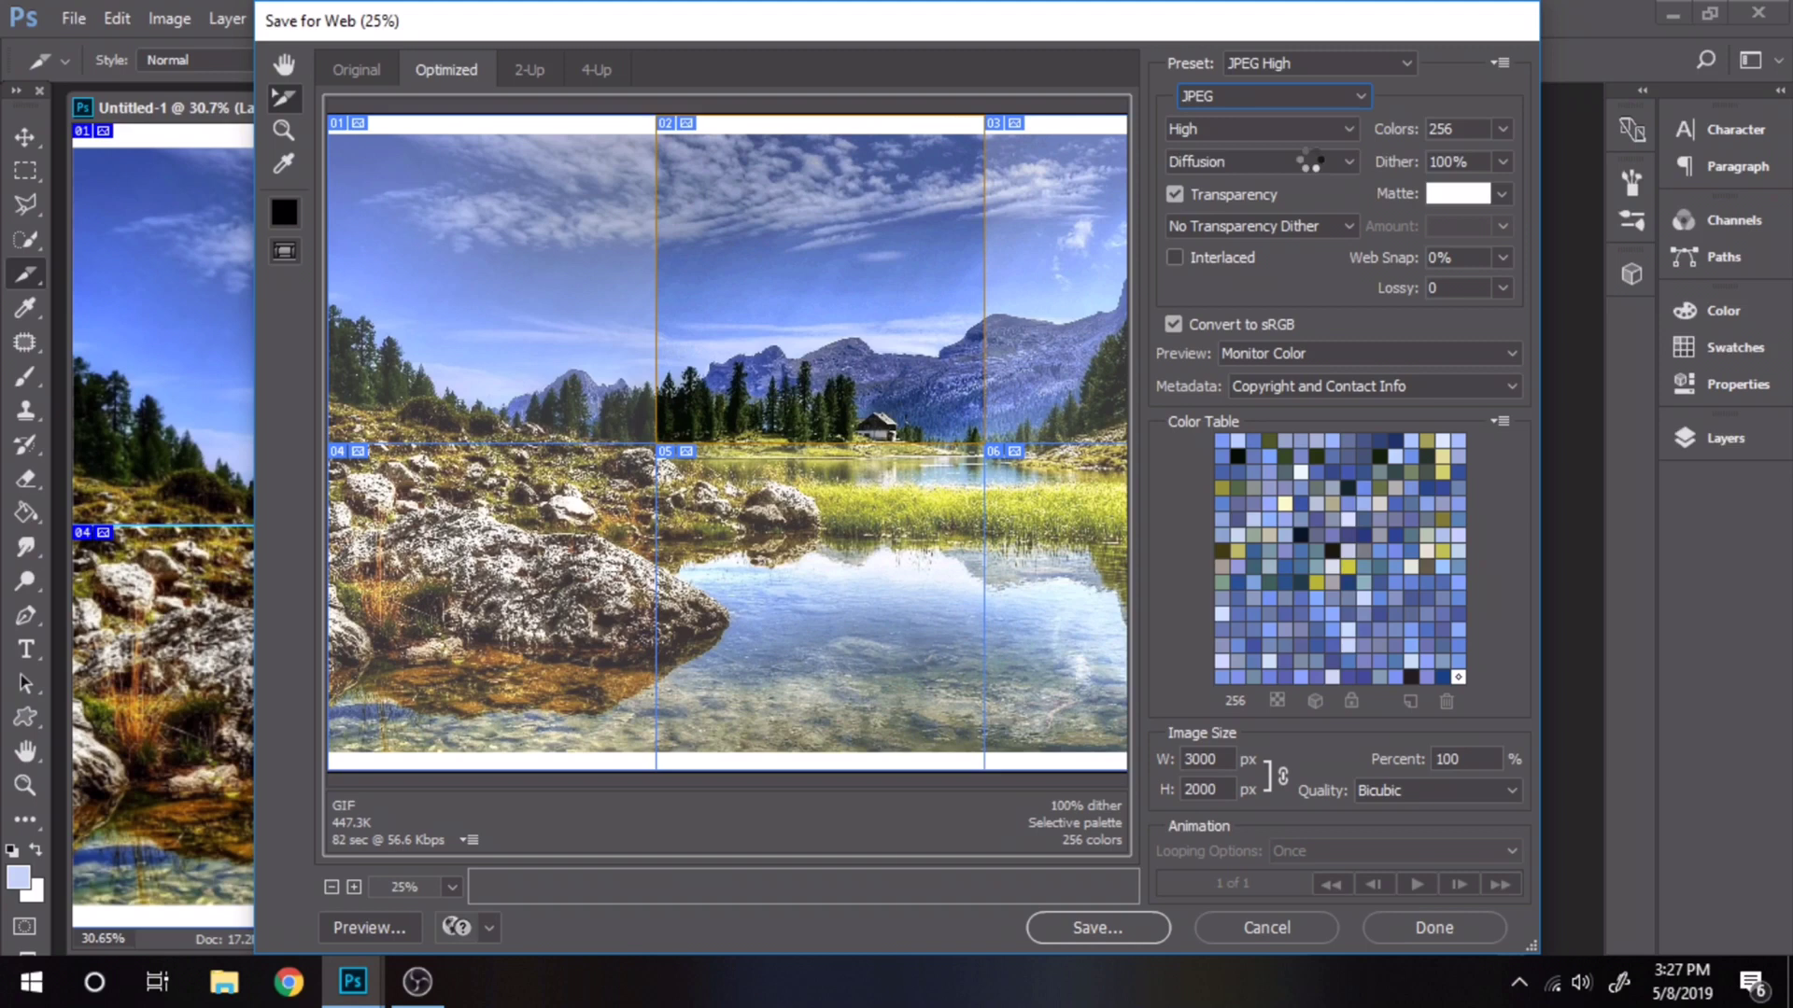
click(1102, 201)
click(1270, 96)
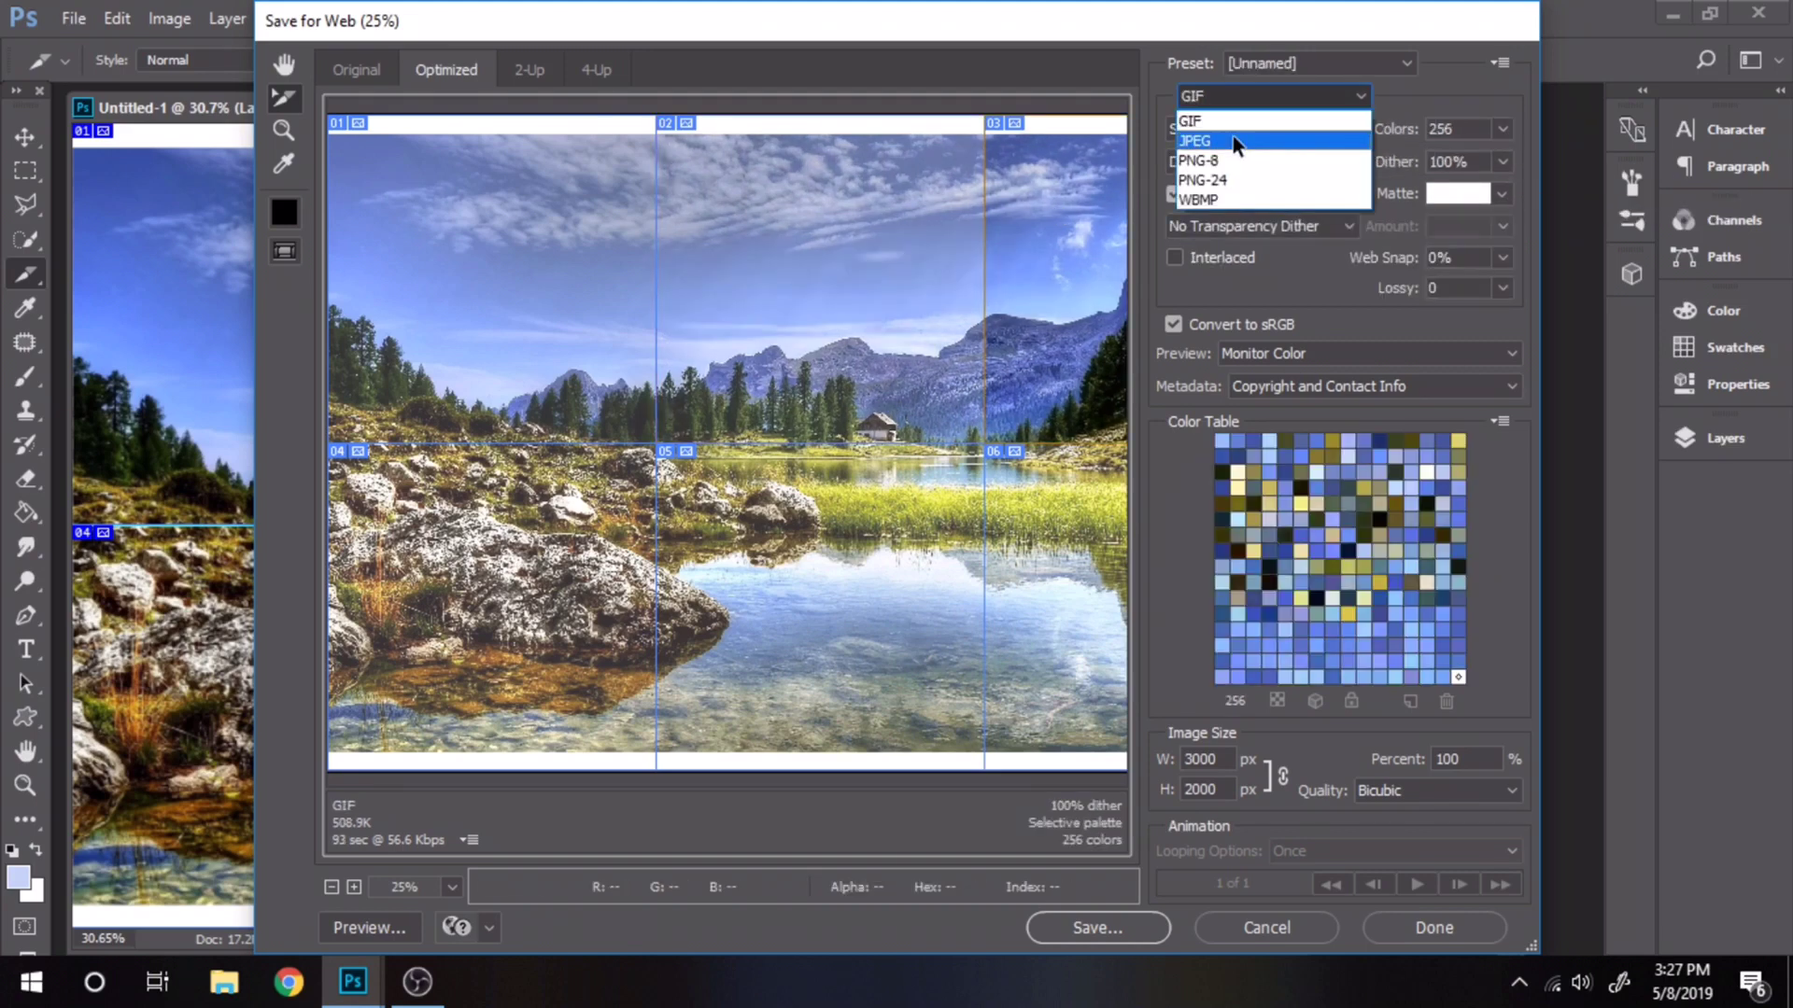
click(1205, 142)
click(1502, 129)
drag(1449, 162, 1505, 162)
Set slices 04 and 05 to JPEG at Maximum quality.
click(471, 568)
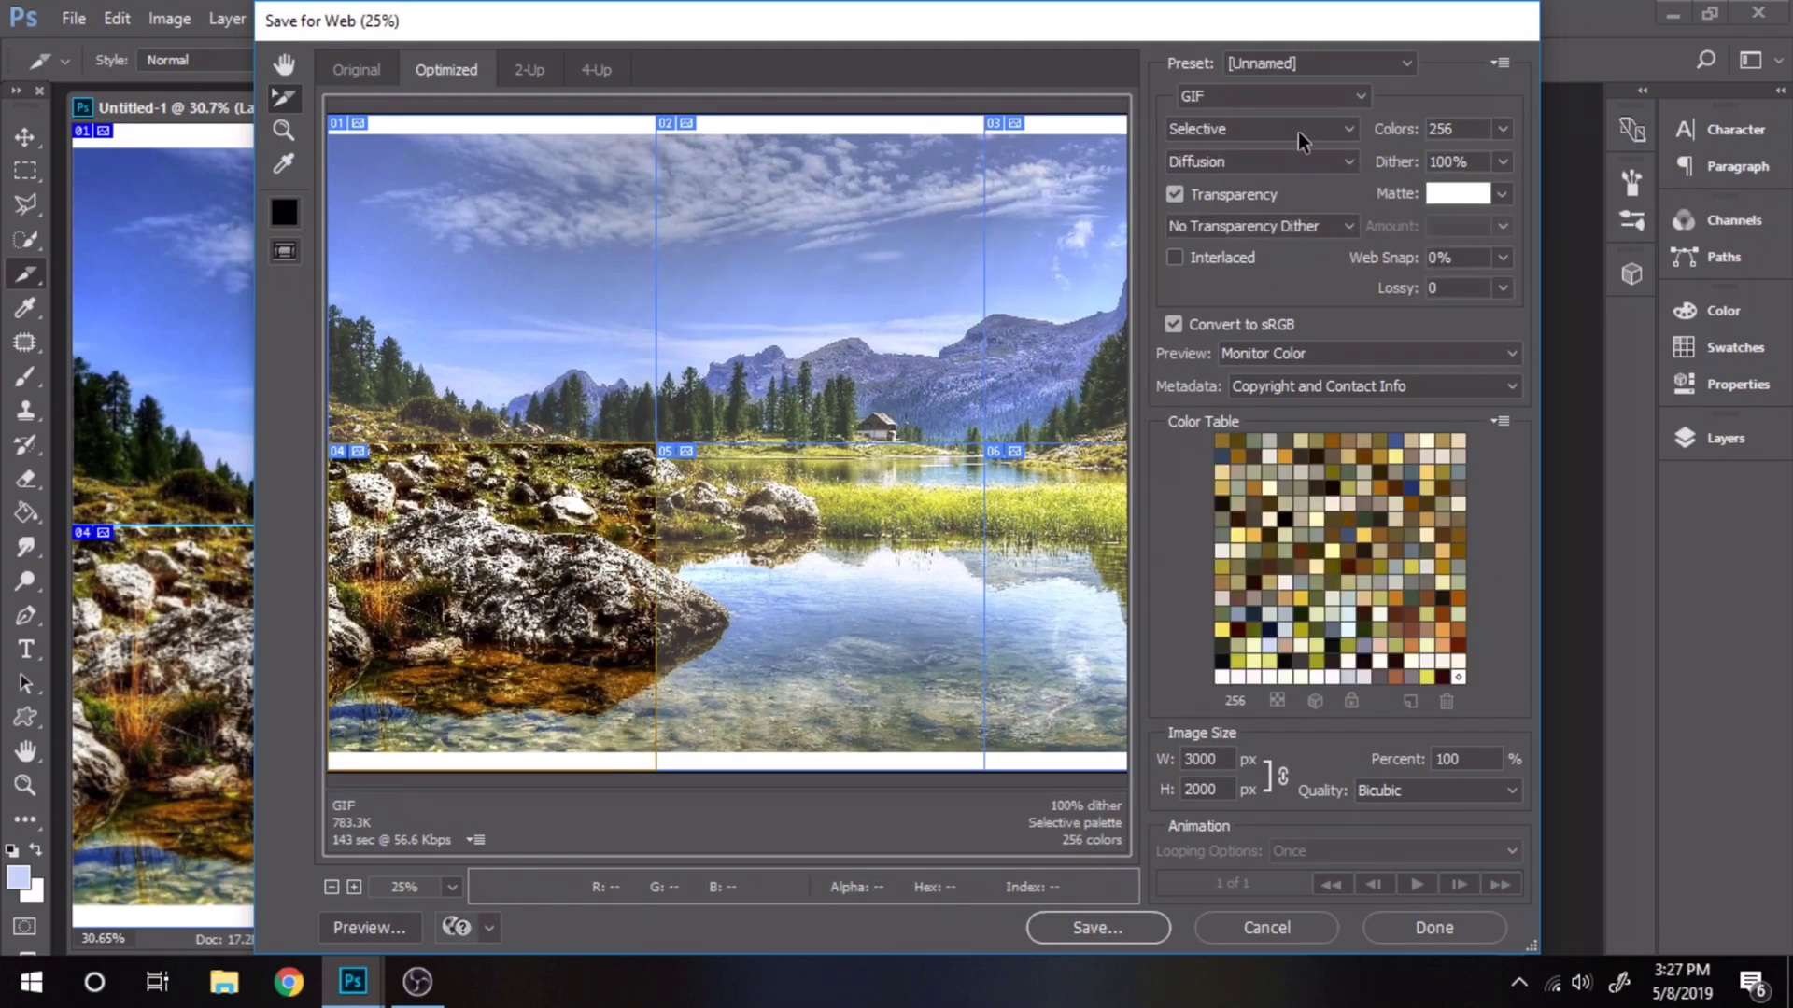
click(1269, 96)
click(1198, 115)
click(1241, 130)
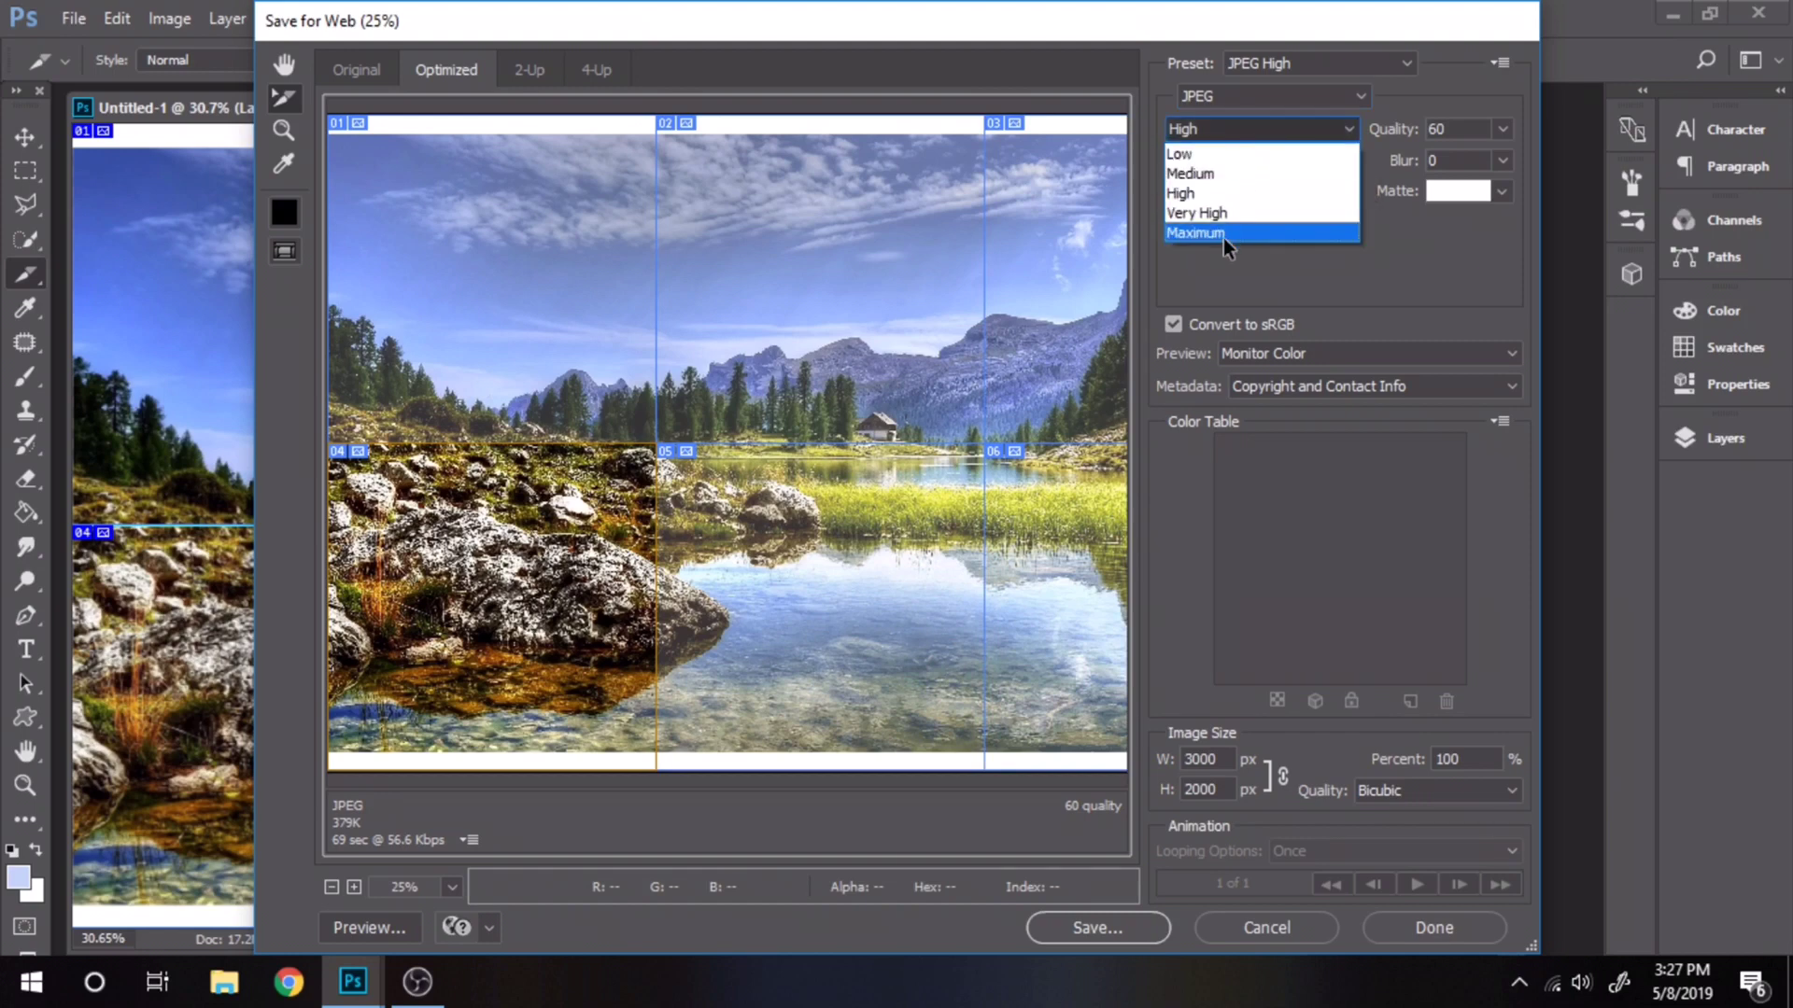
click(1204, 232)
click(824, 625)
click(1270, 96)
click(1199, 116)
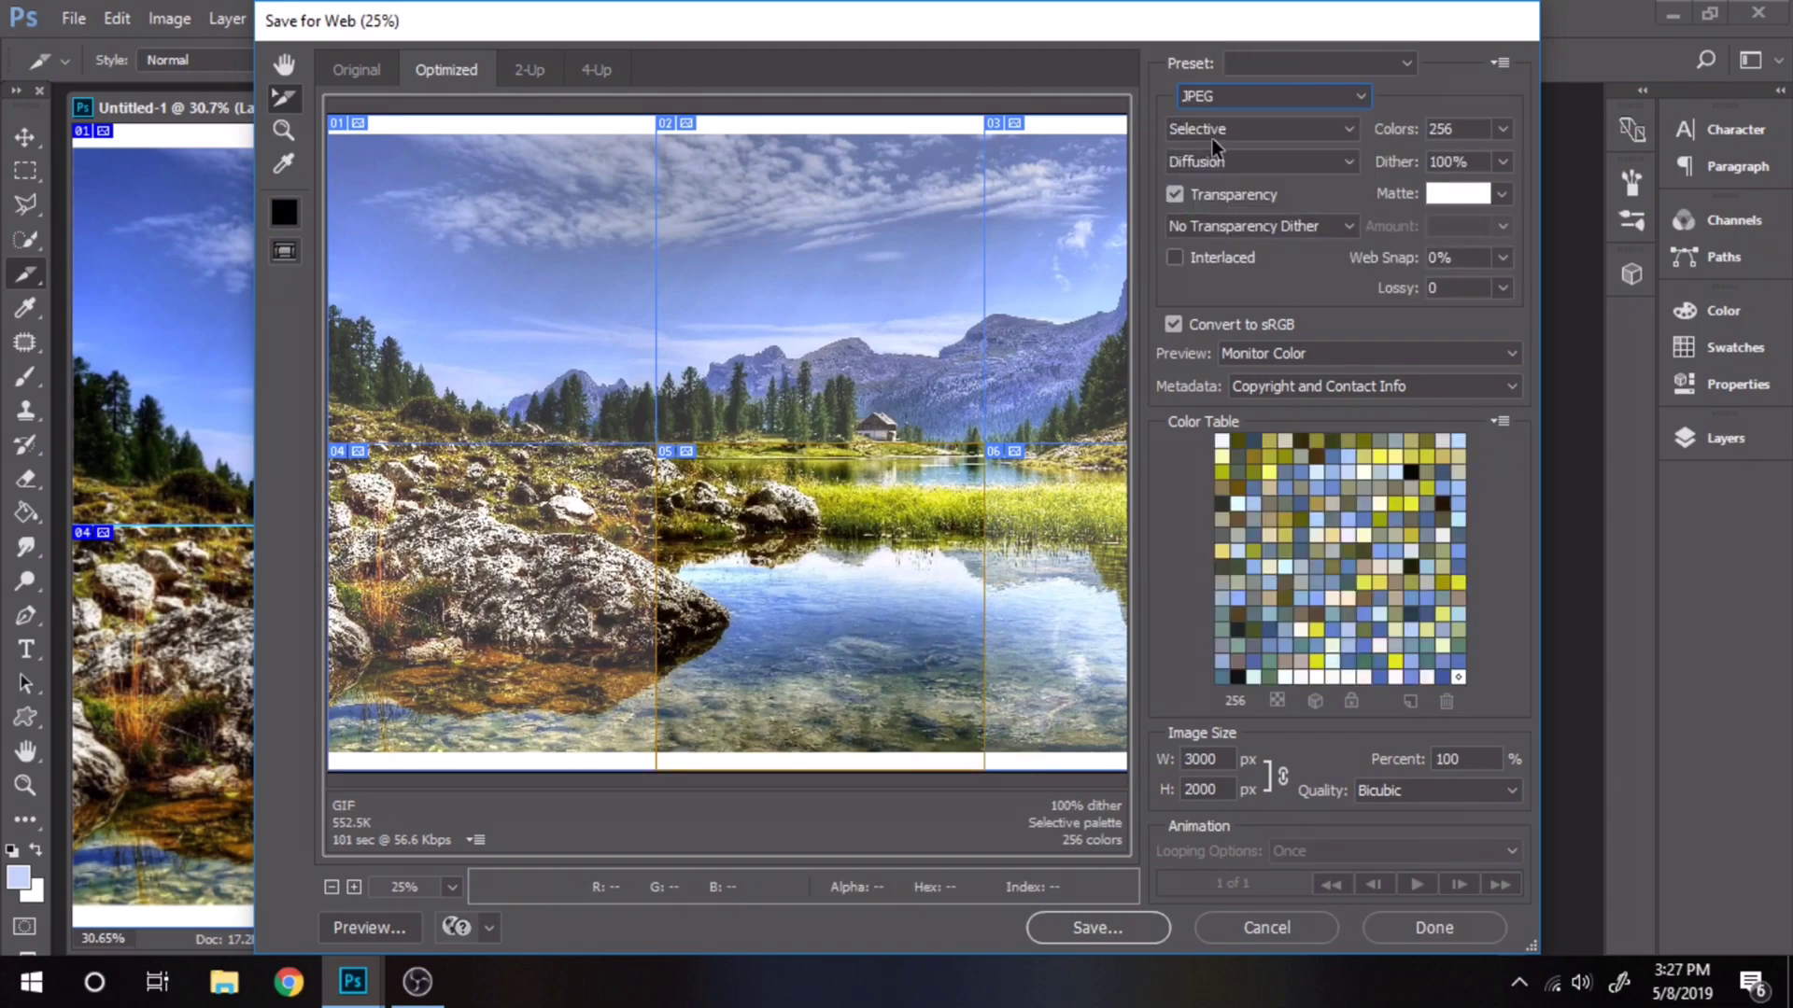
click(1258, 129)
click(1204, 231)
Set slice 06 to JPEG at Maximum quality.
click(1026, 572)
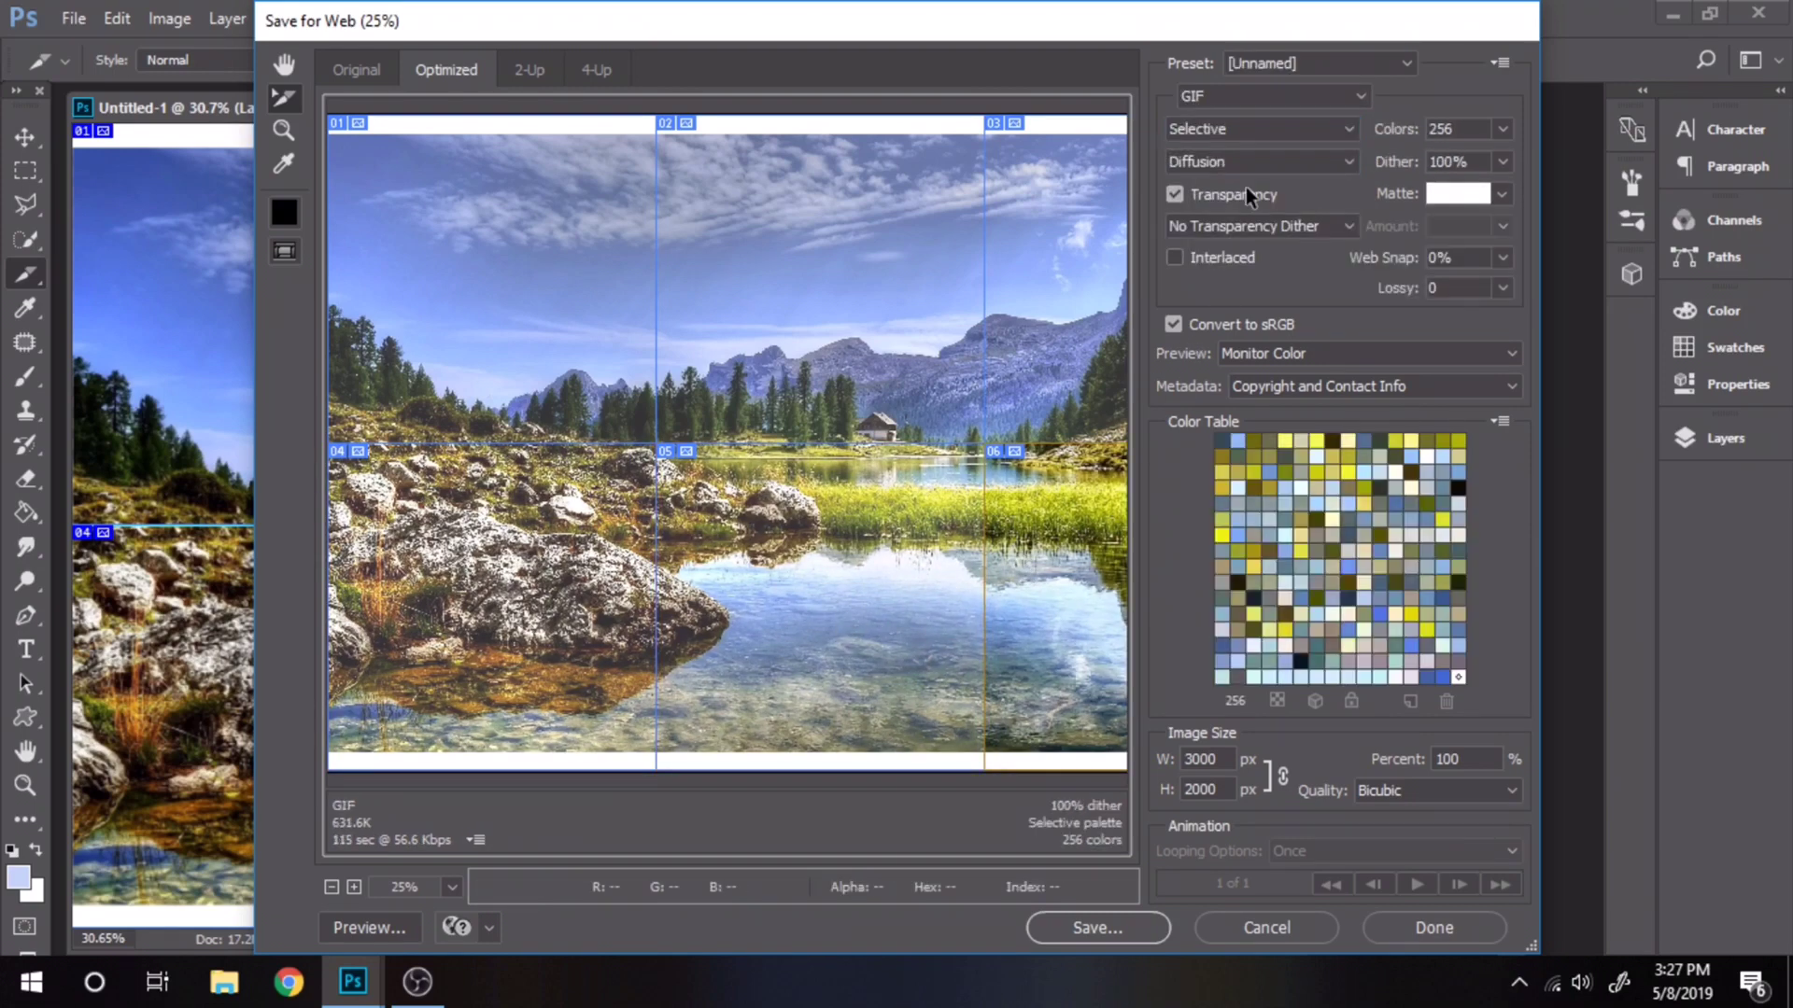
click(1257, 129)
click(1269, 96)
click(1241, 140)
click(1242, 136)
click(1214, 238)
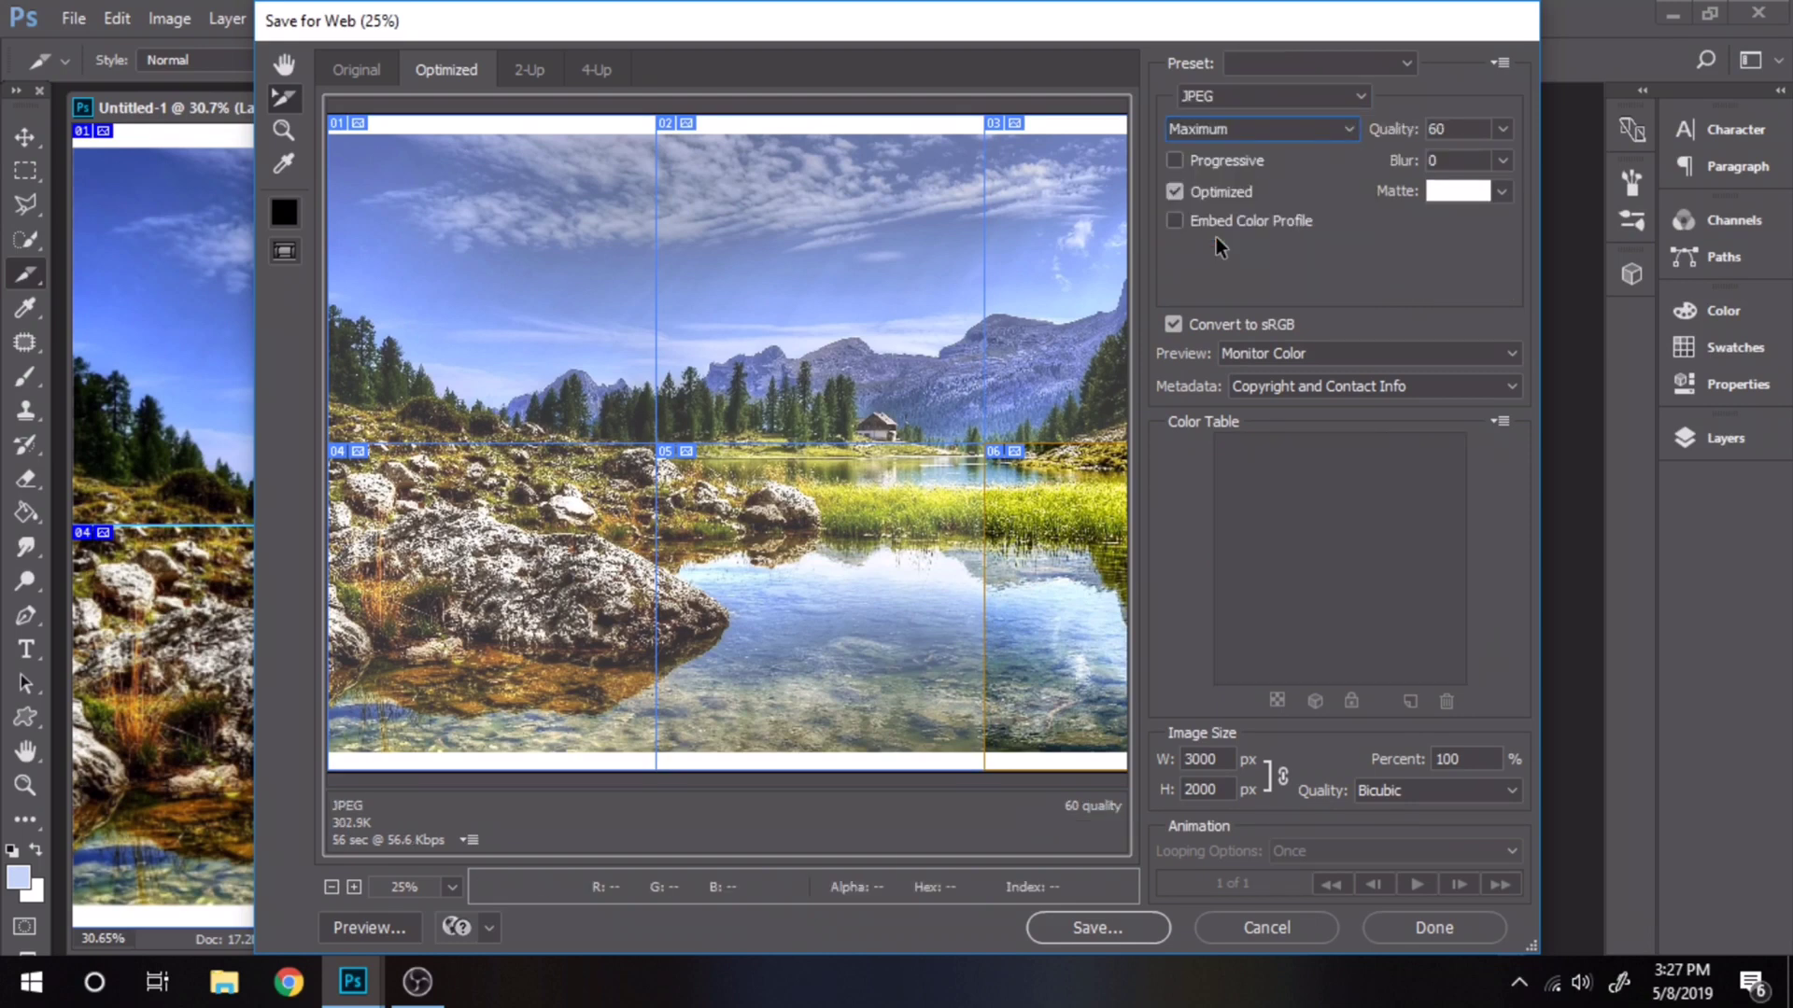
Save all slices into the Desktop's insta folder.
click(1063, 931)
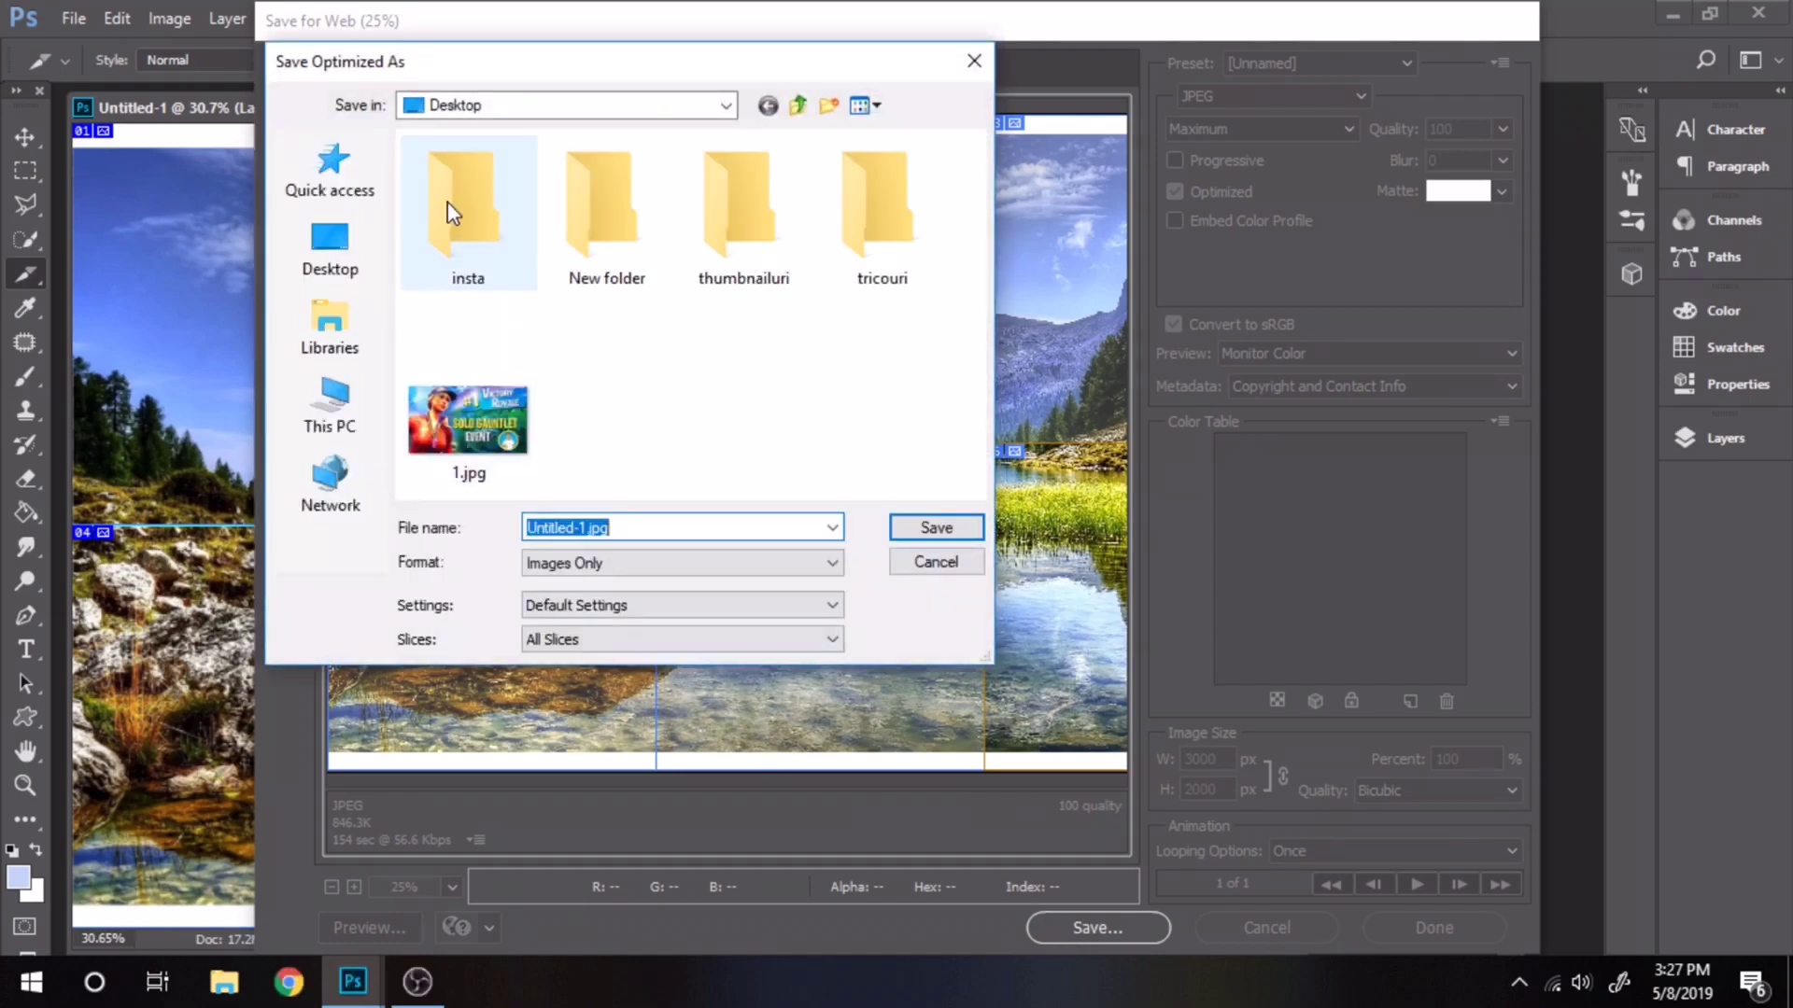
click(448, 212)
click(921, 526)
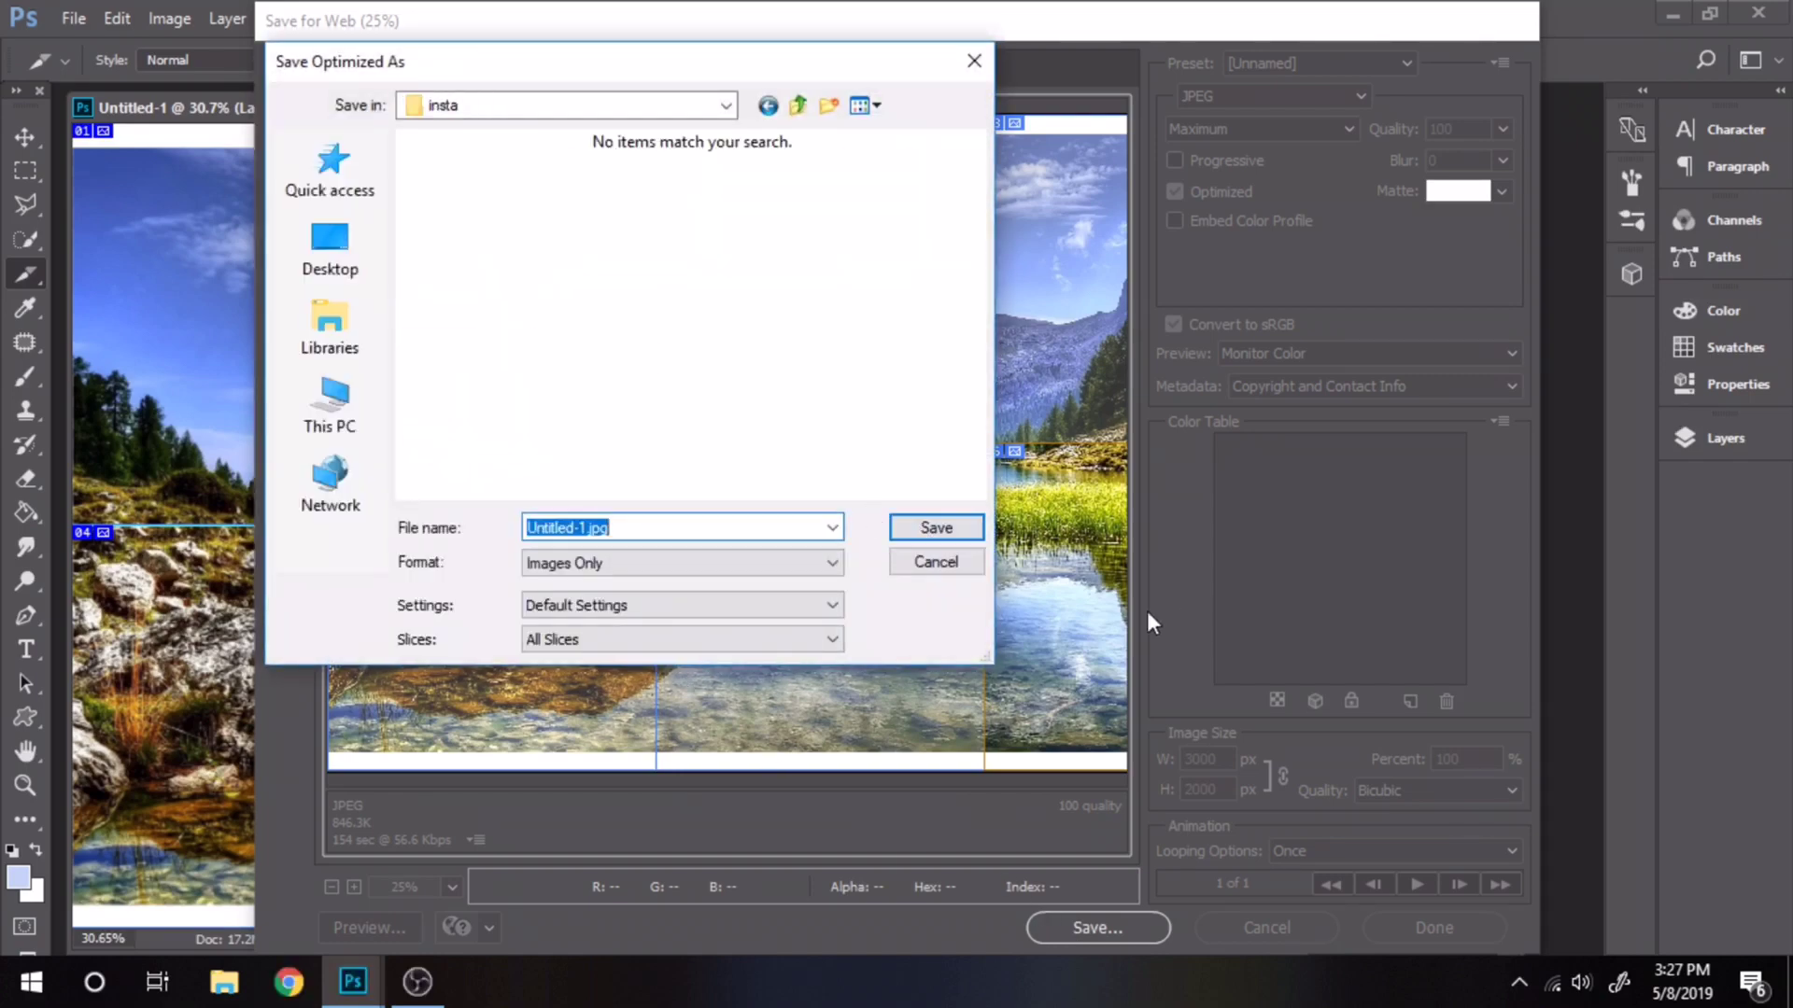
click(936, 529)
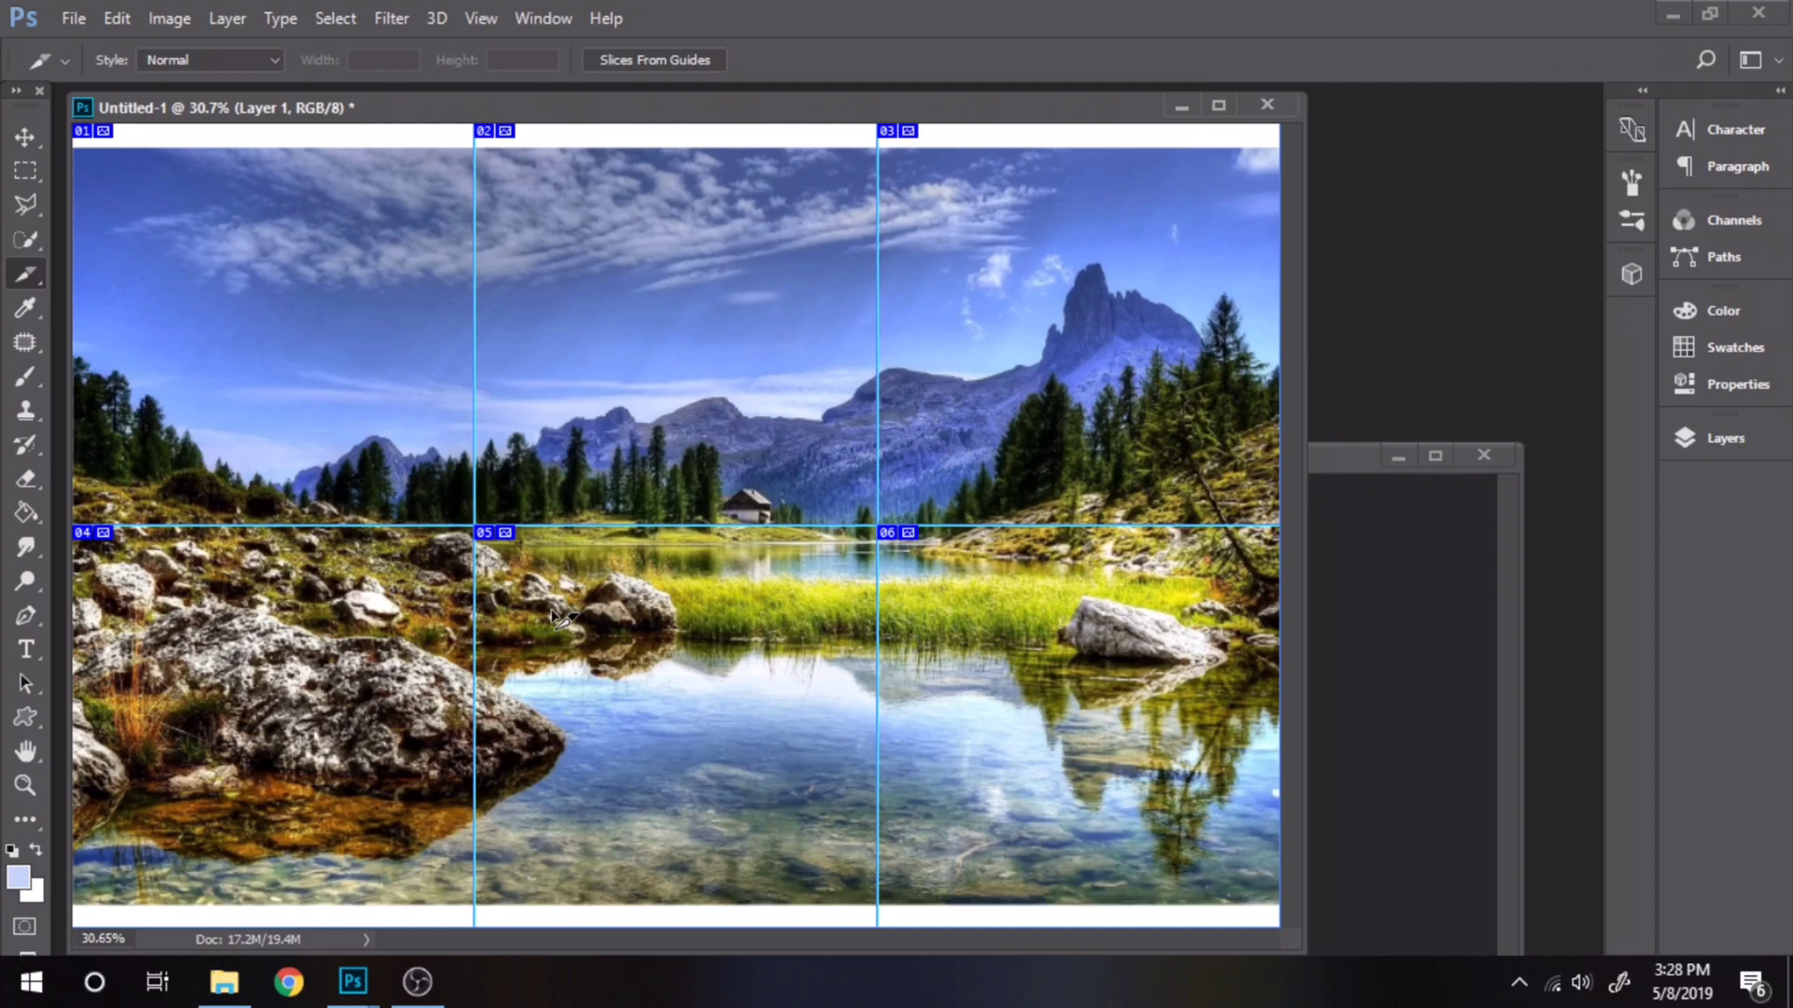
Delete the six slices and clear all guides from the Untitled-1 canvas.
ctrl+click(561, 425)
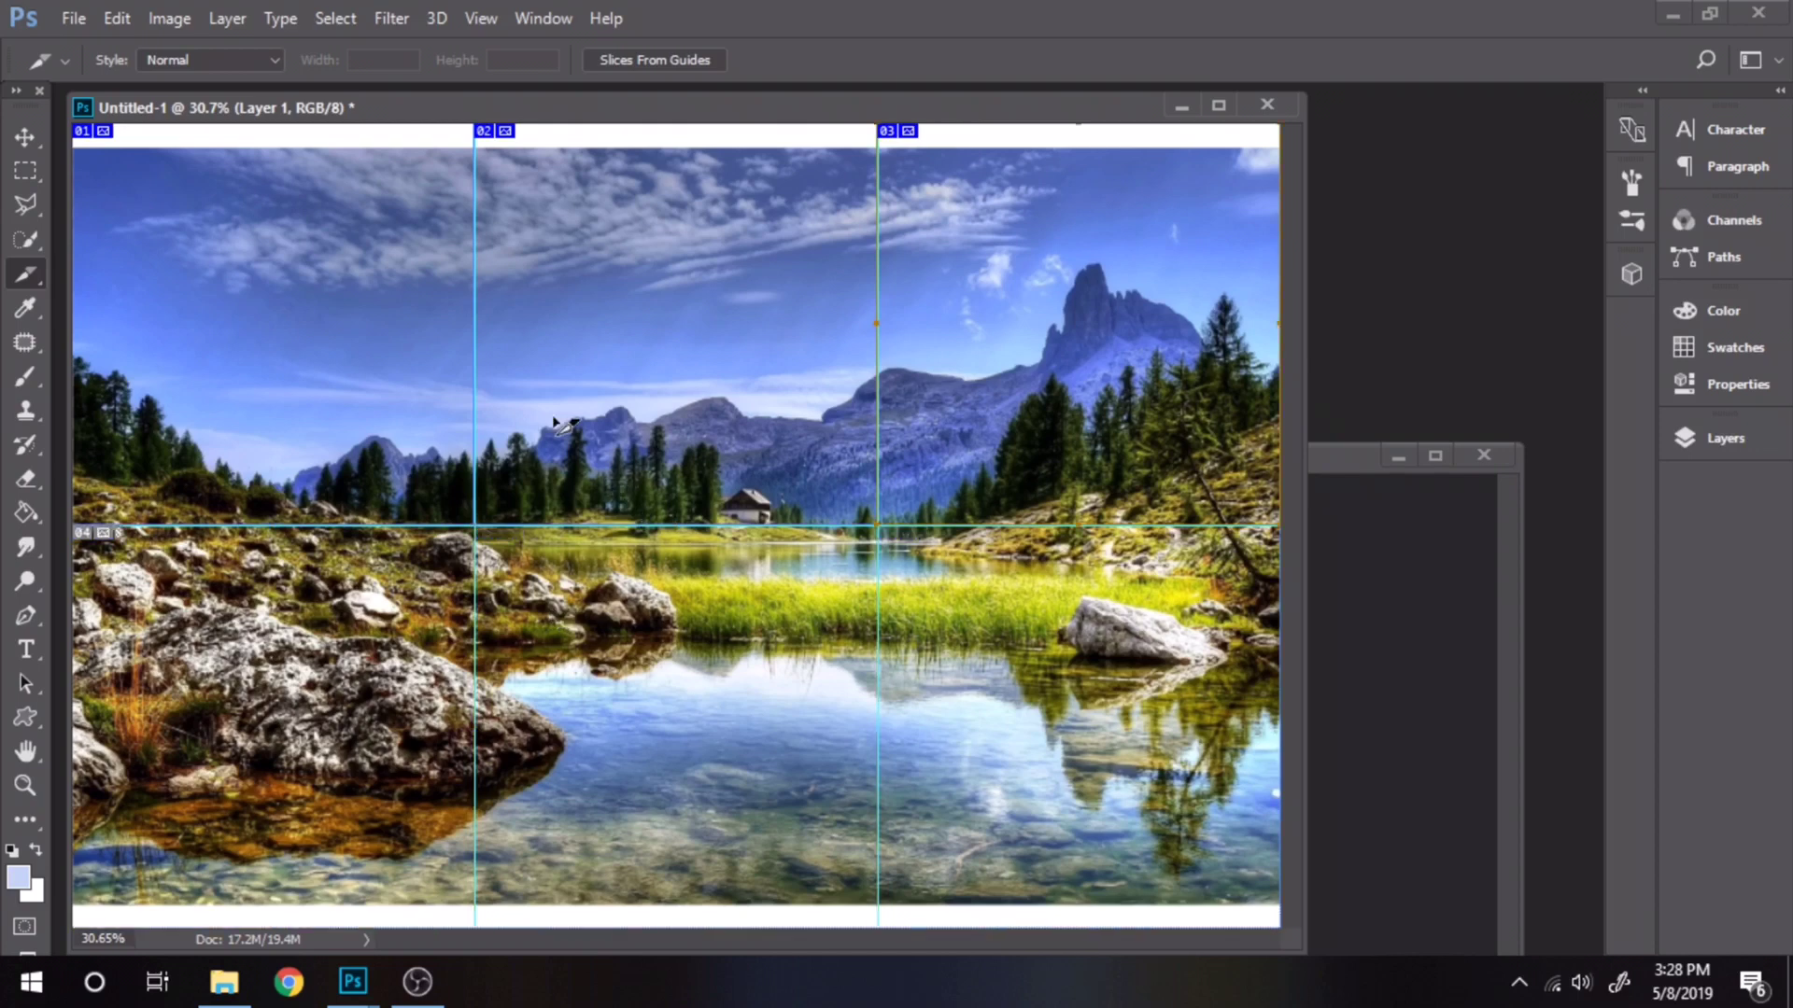
key(Delete)
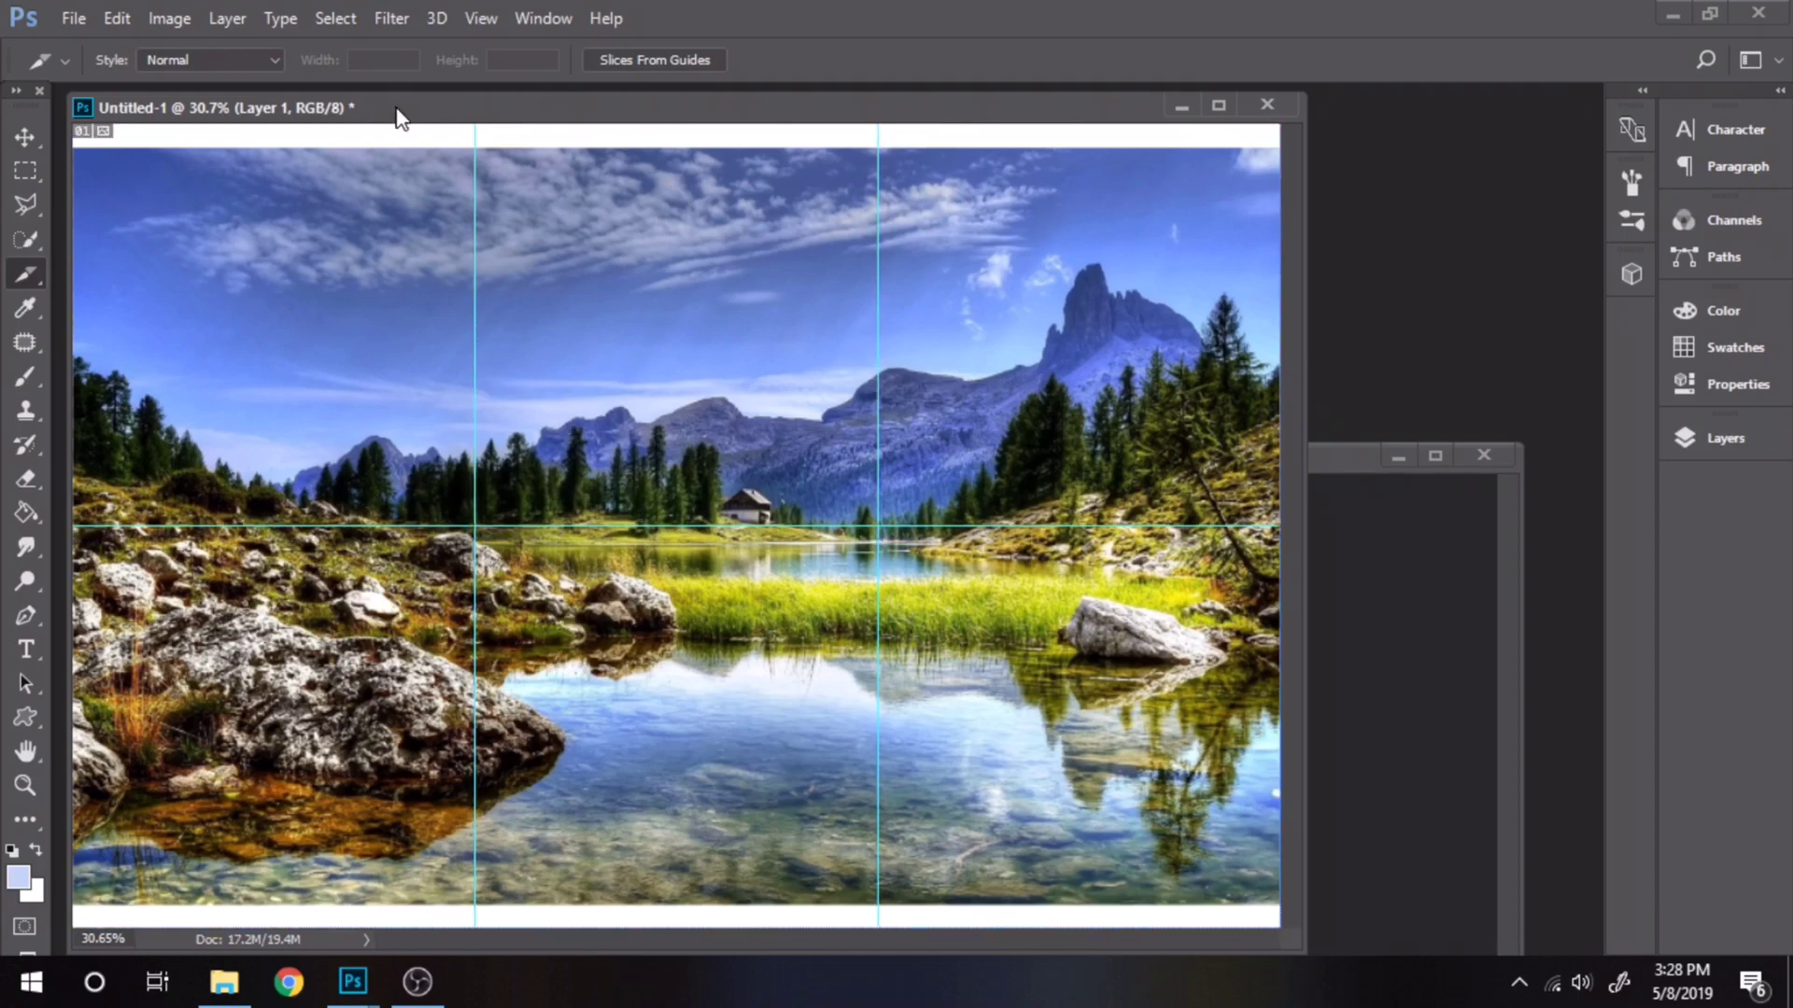
click(480, 18)
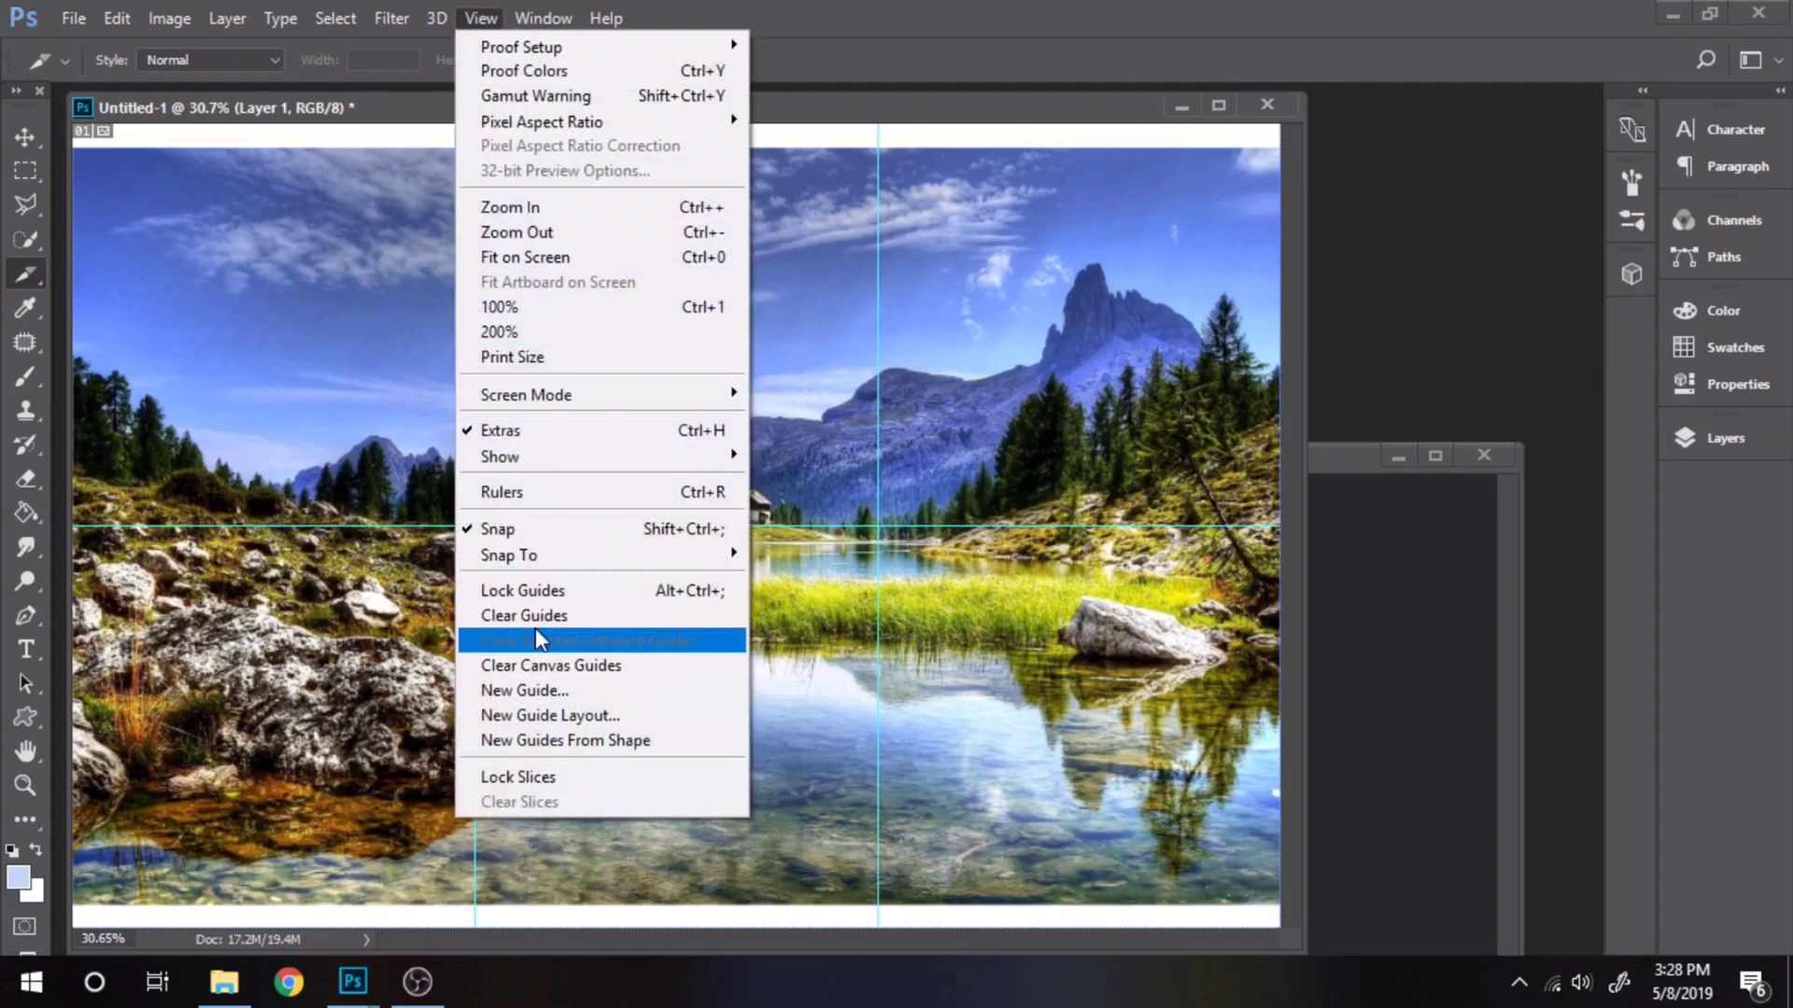
click(535, 618)
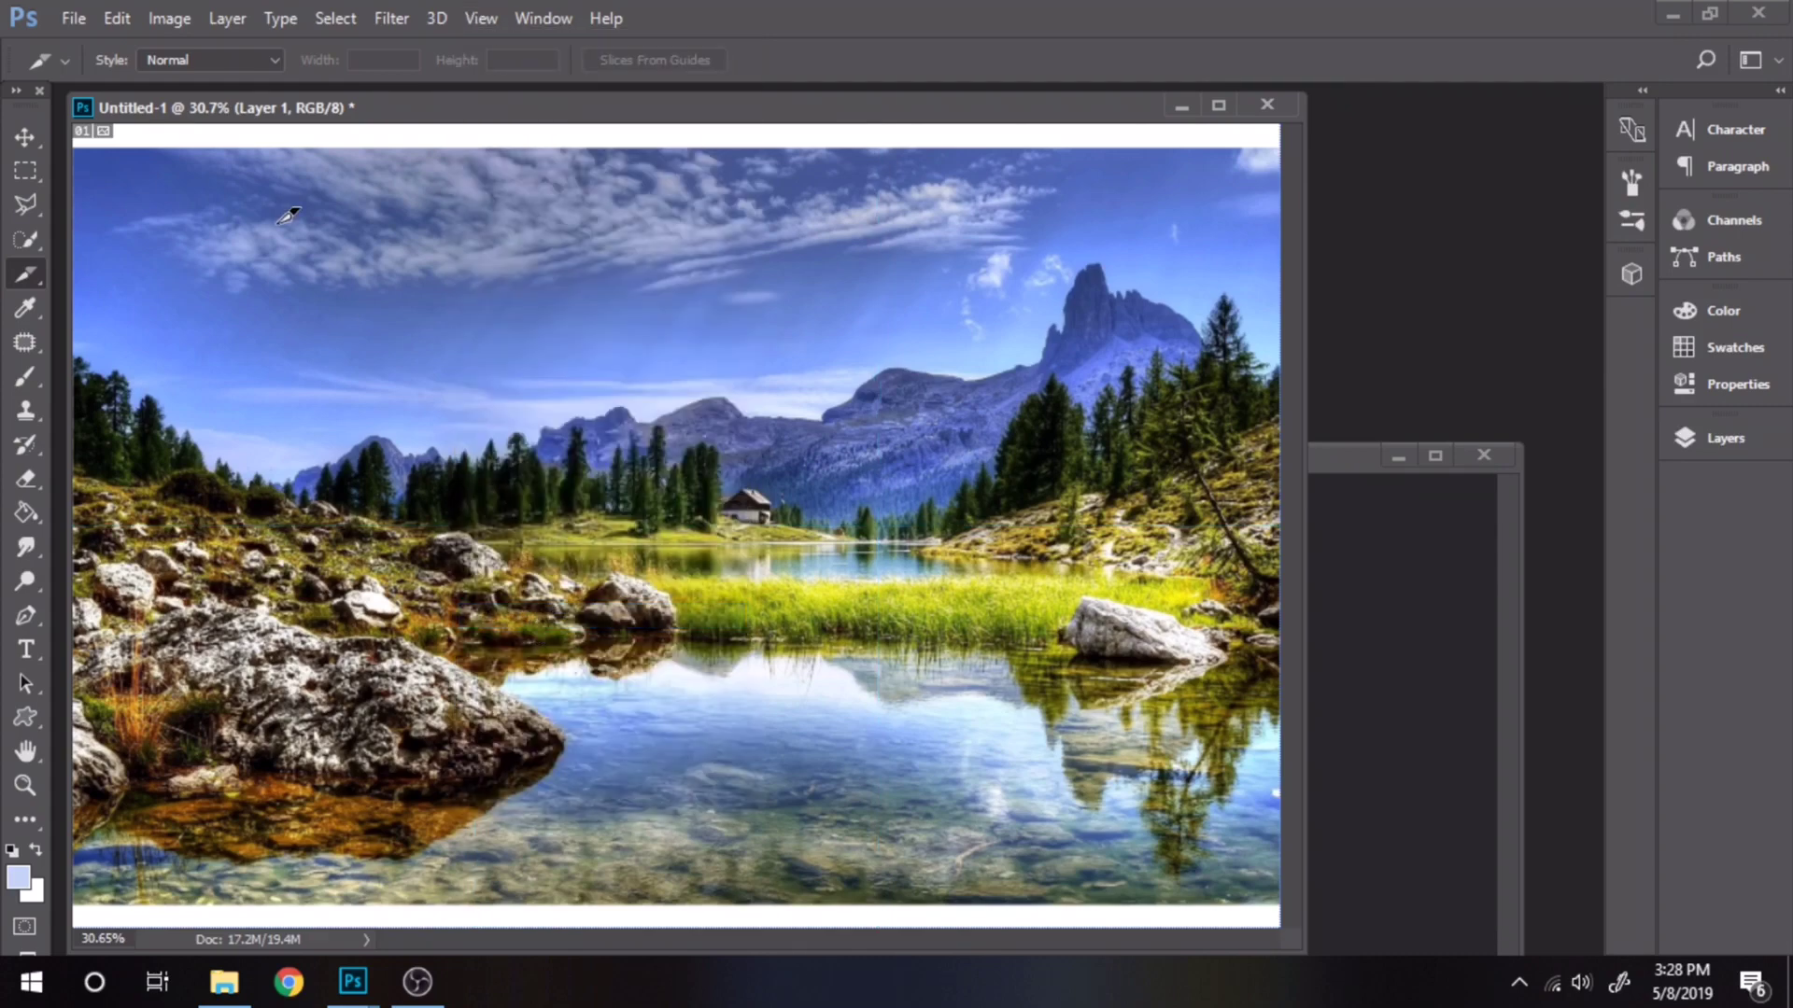
click(23, 136)
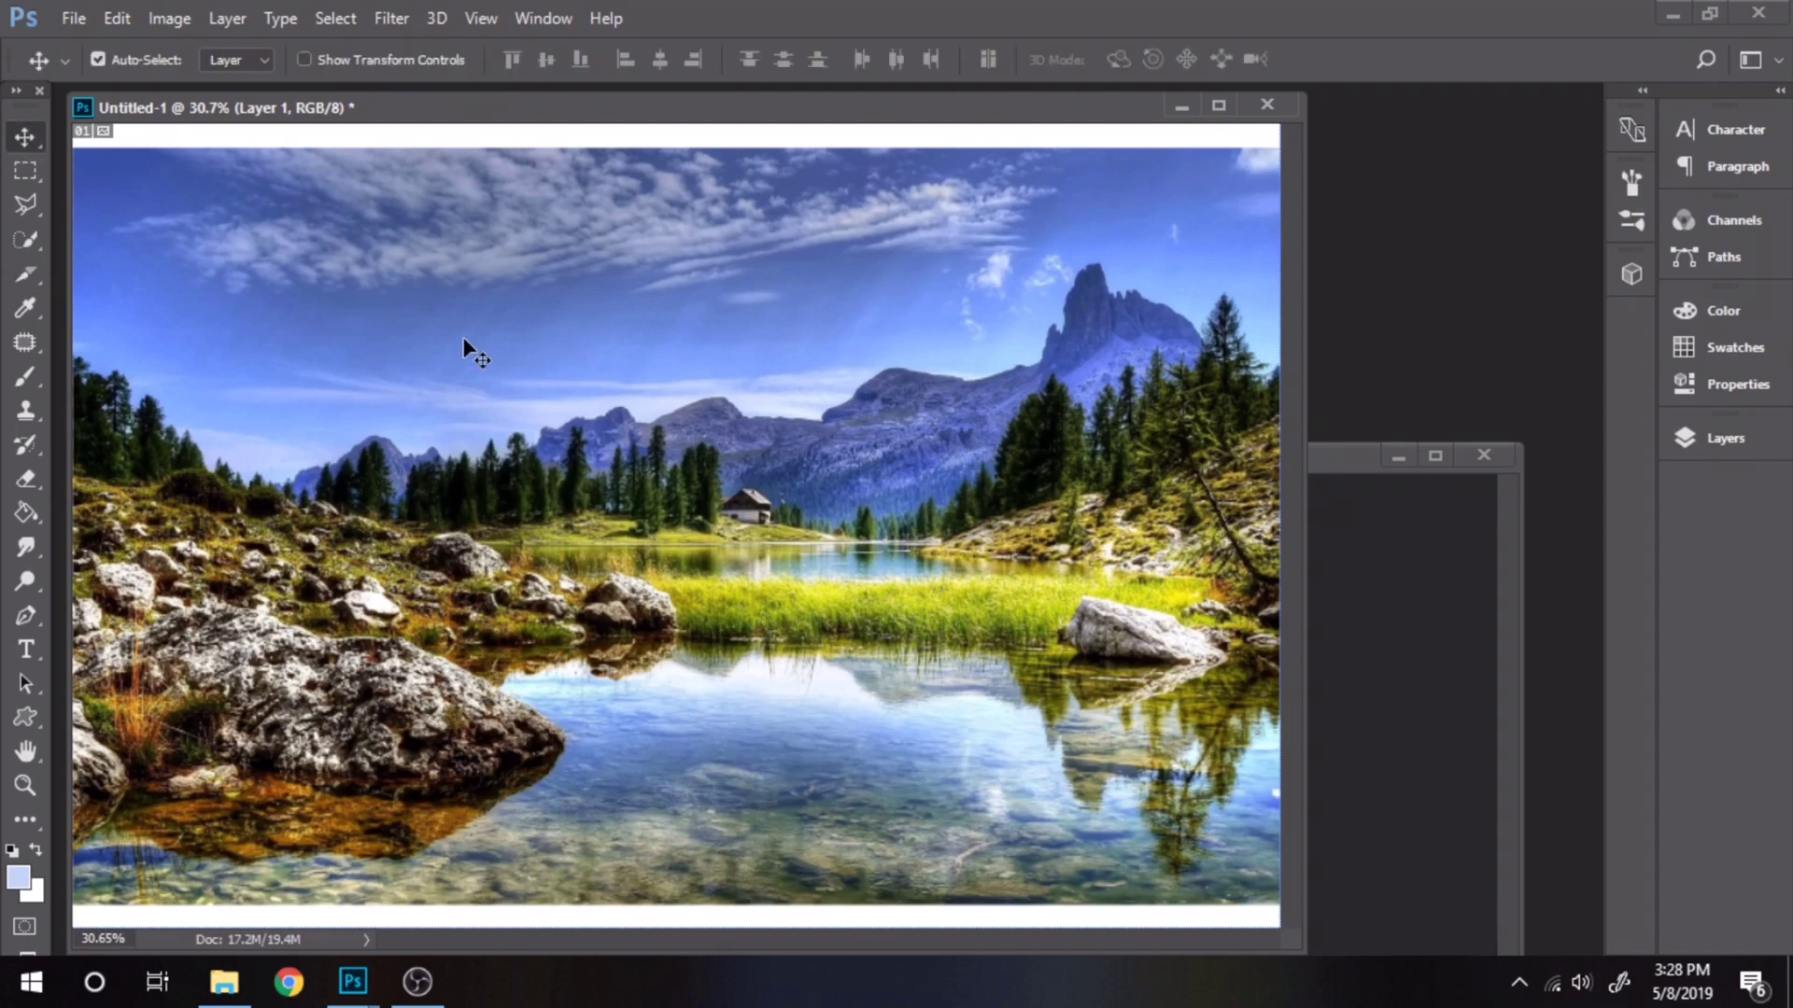
Show percent rulers; add vertical guides near 33% and 66.7% and a horizontal guide at 50%.
key(ctrl+r)
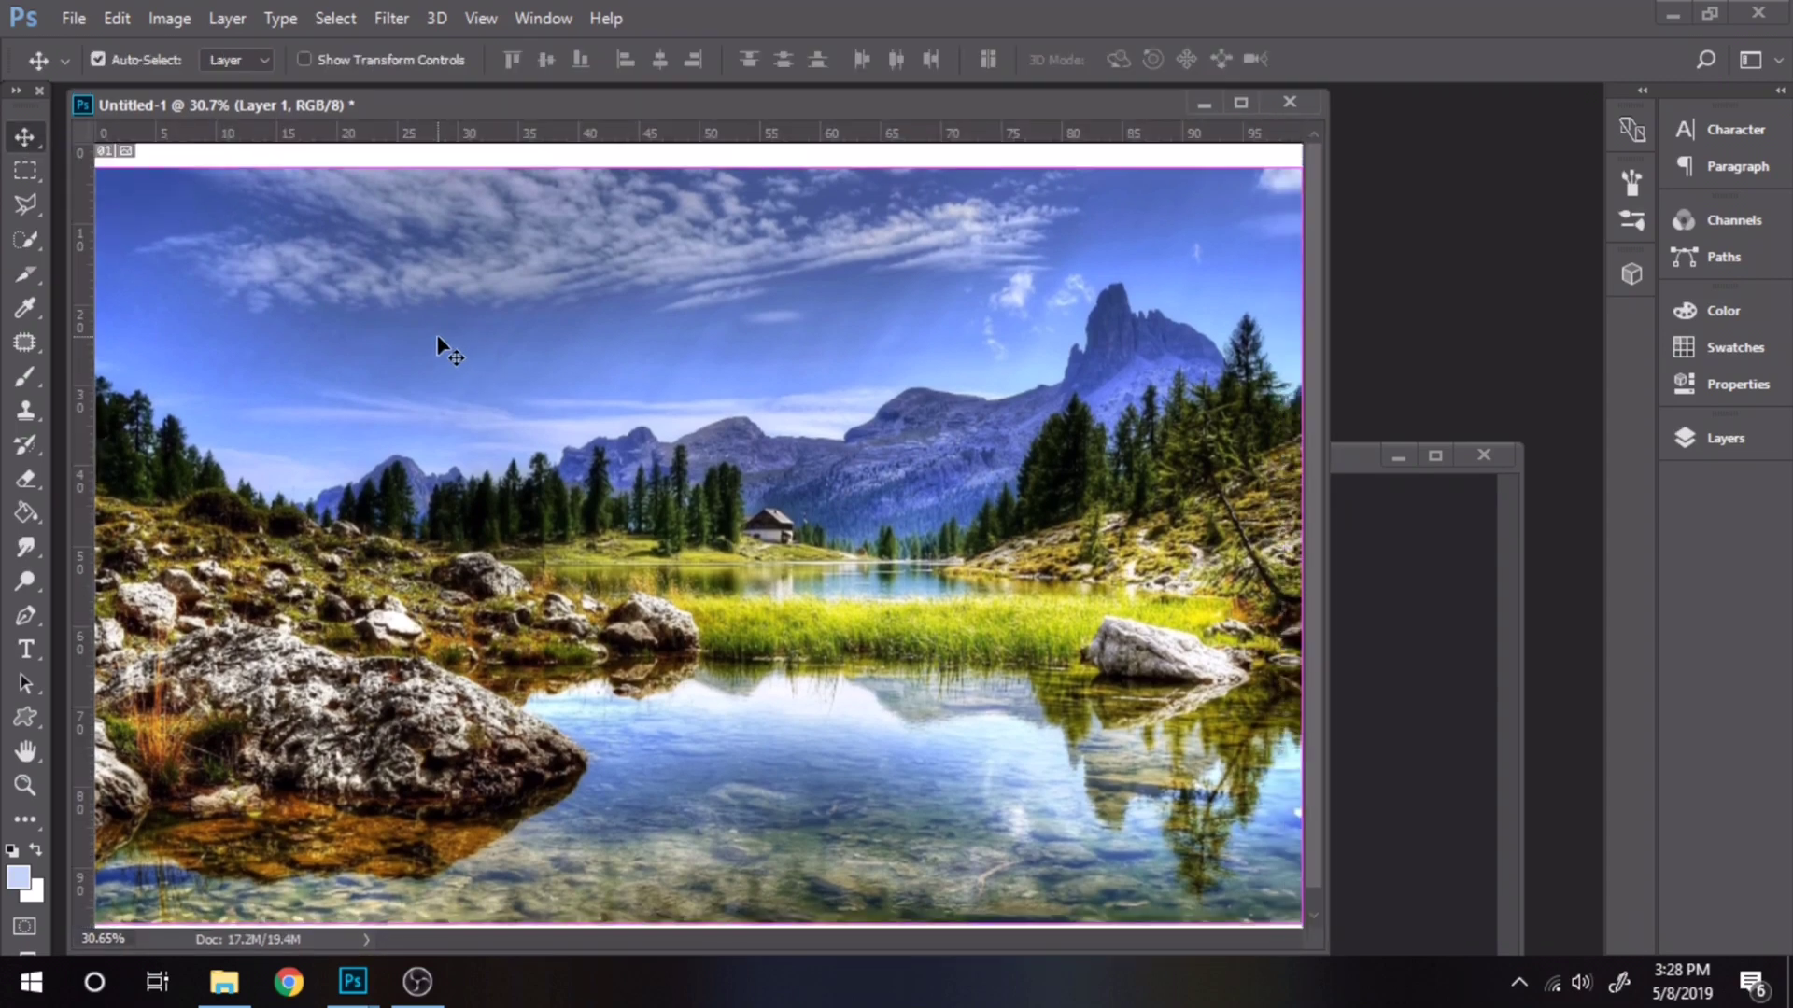
right_click(362, 145)
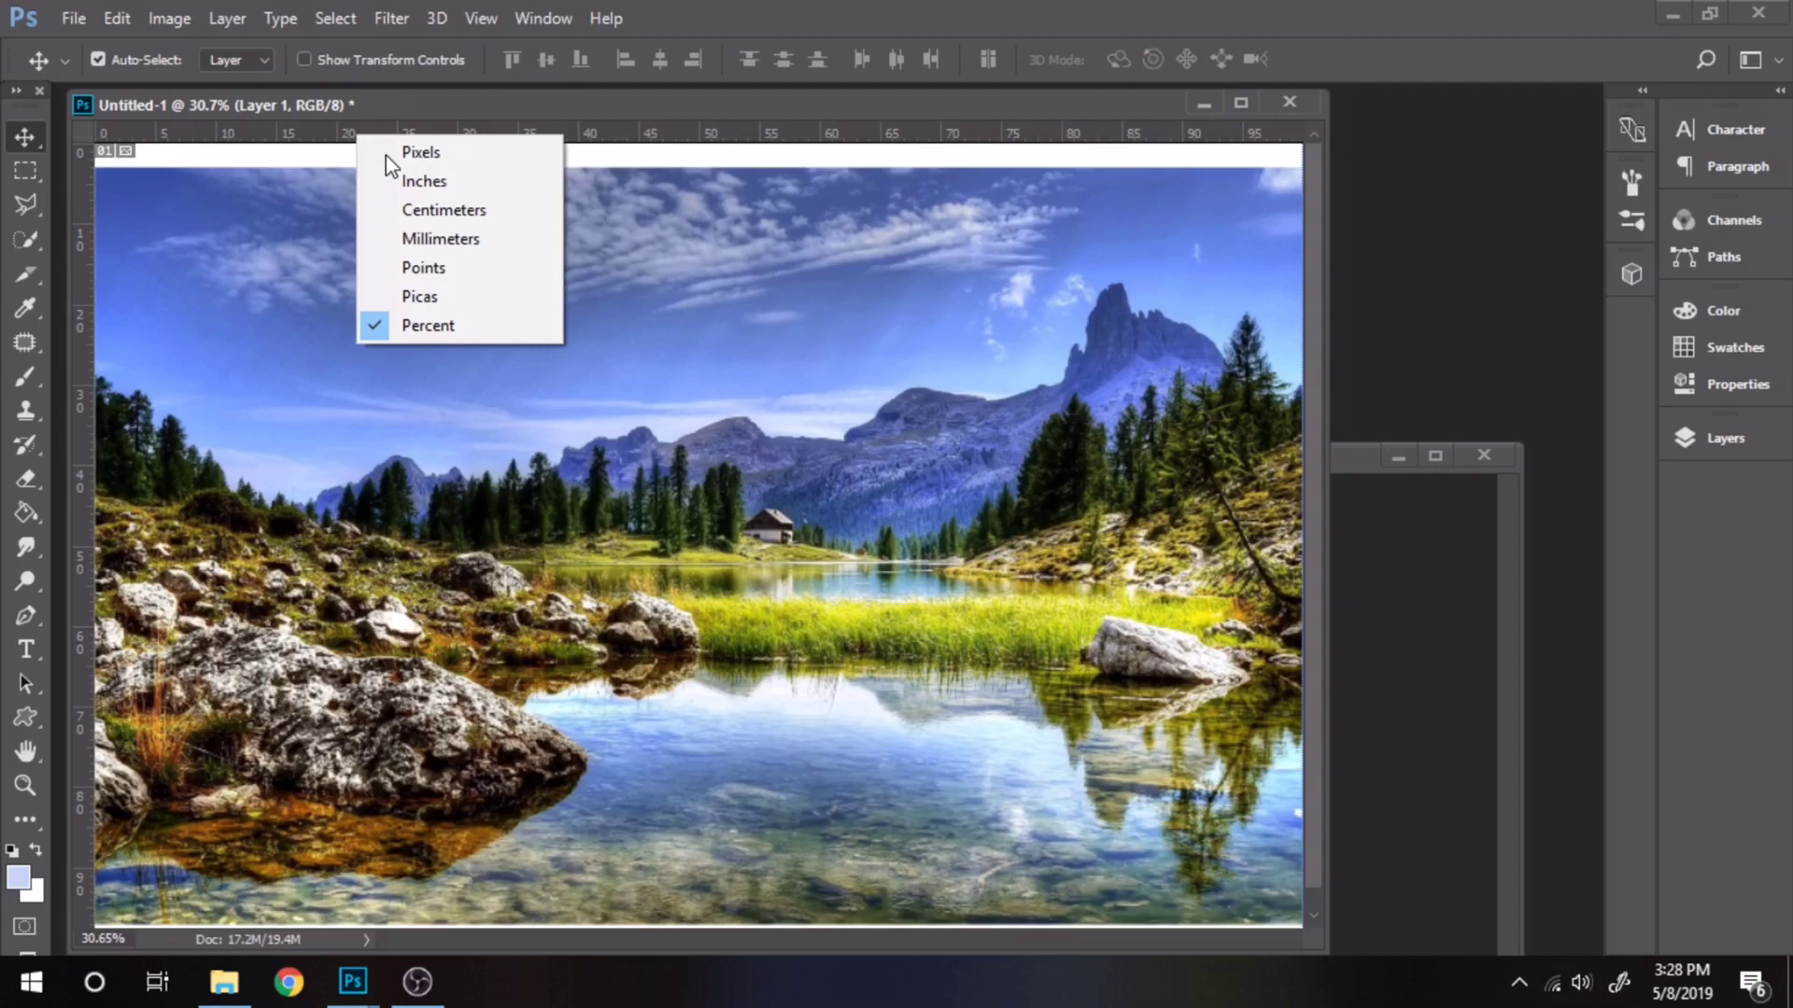
click(563, 97)
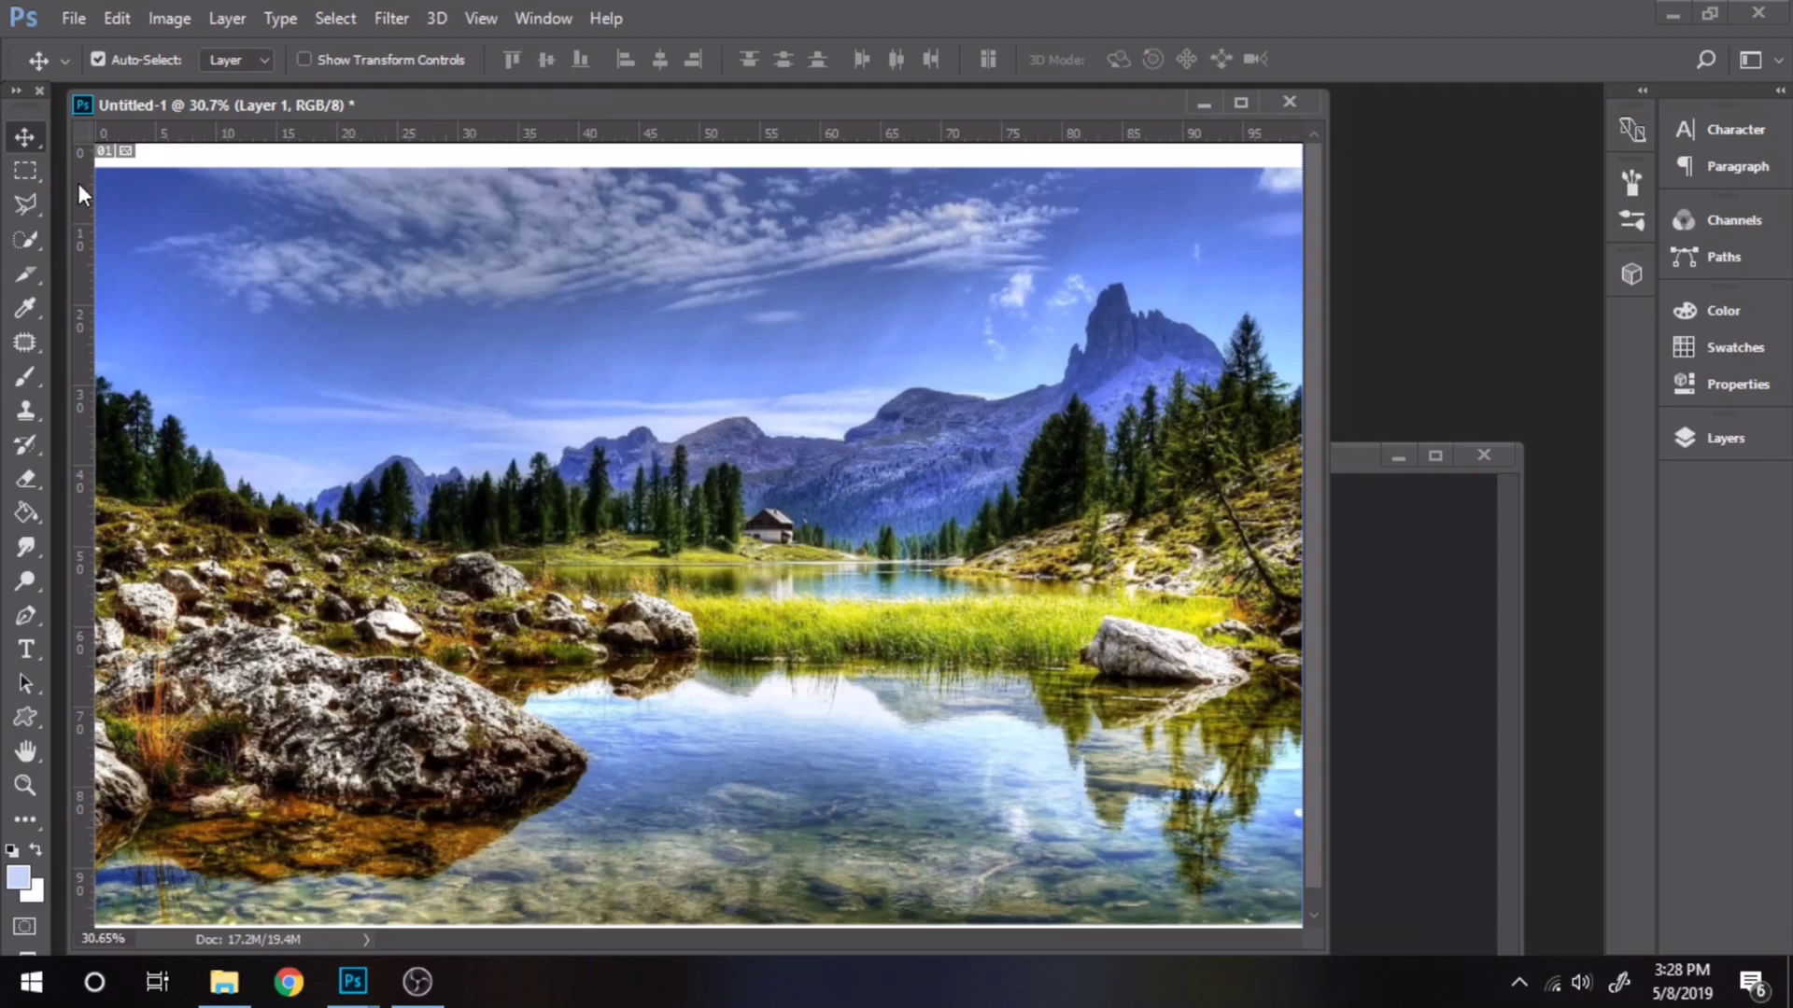
drag(79, 186, 500, 194)
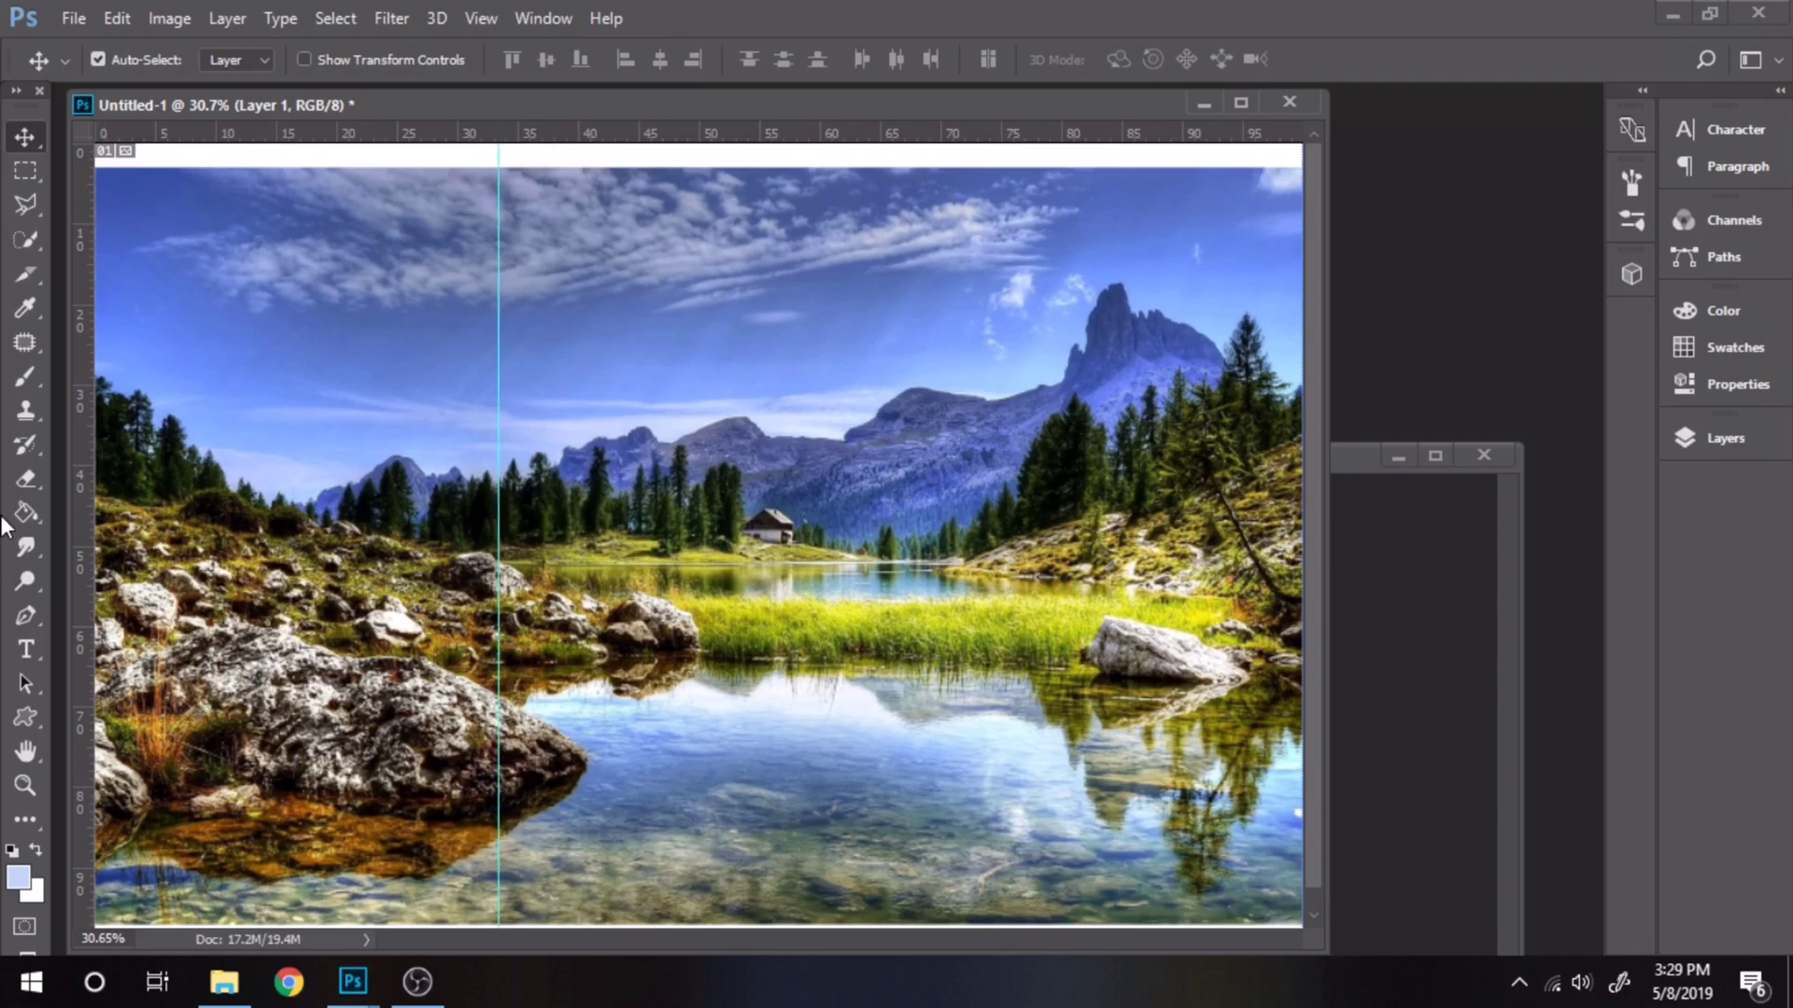
drag(83, 276, 903, 343)
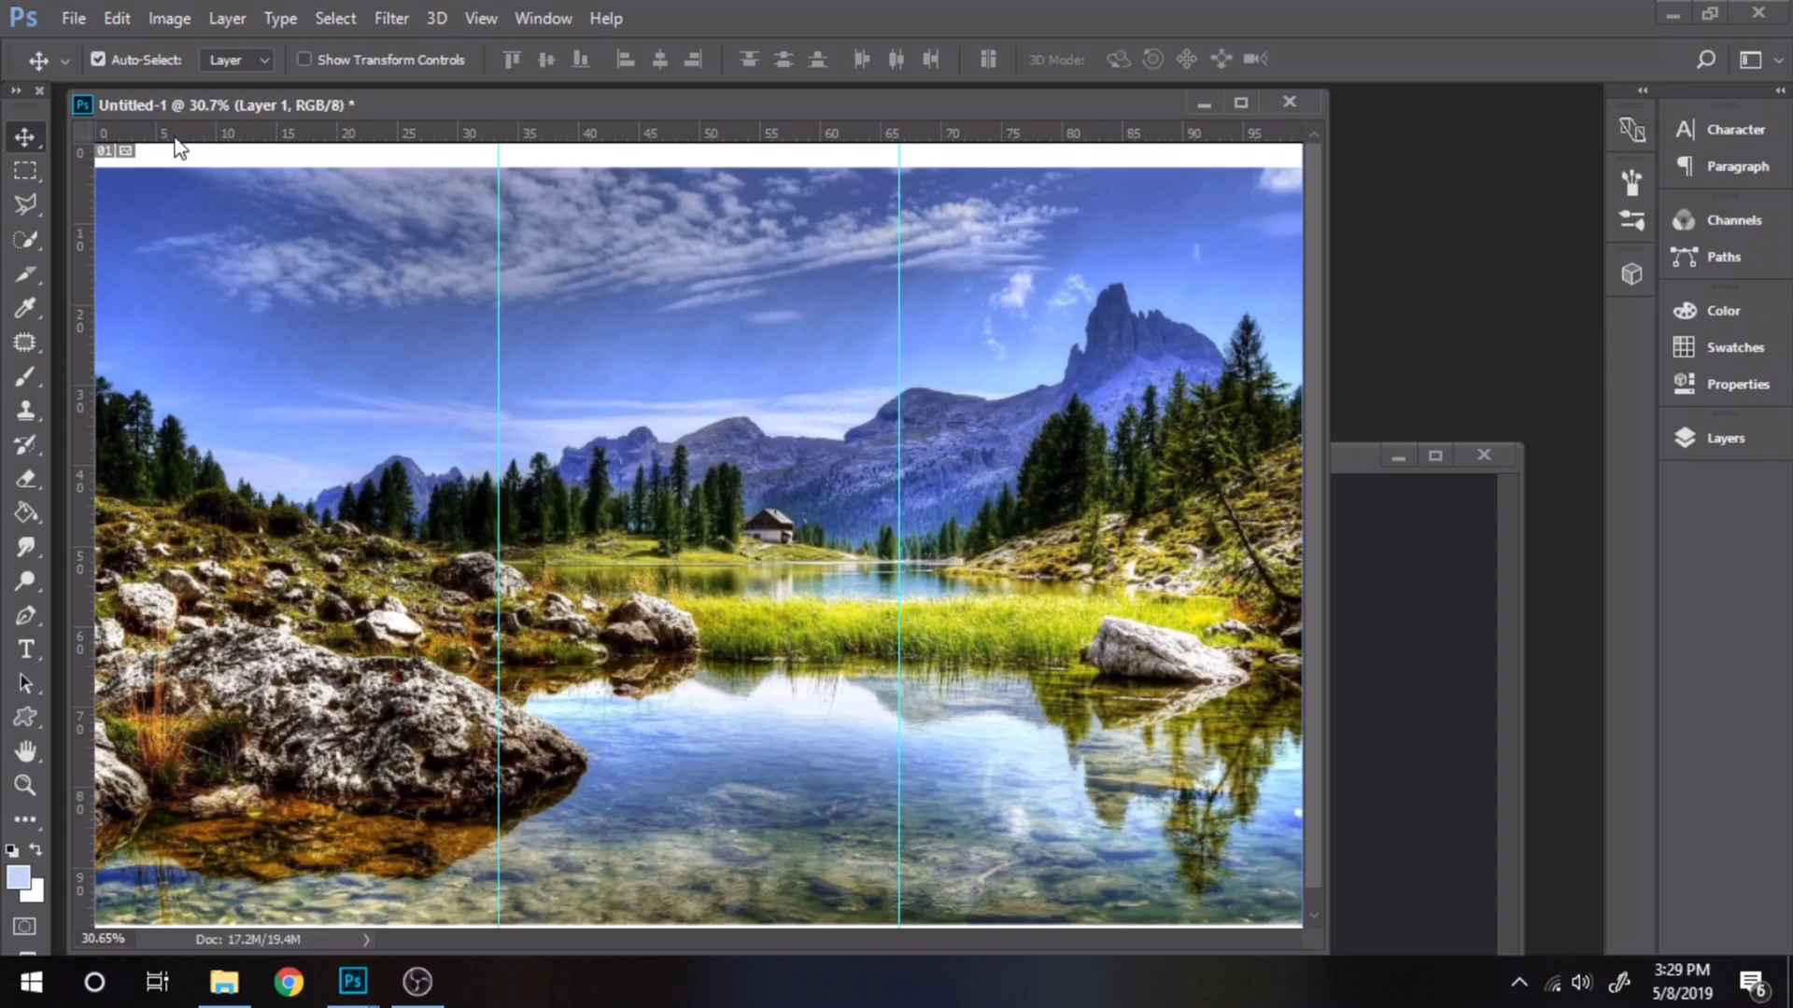
drag(180, 142, 161, 546)
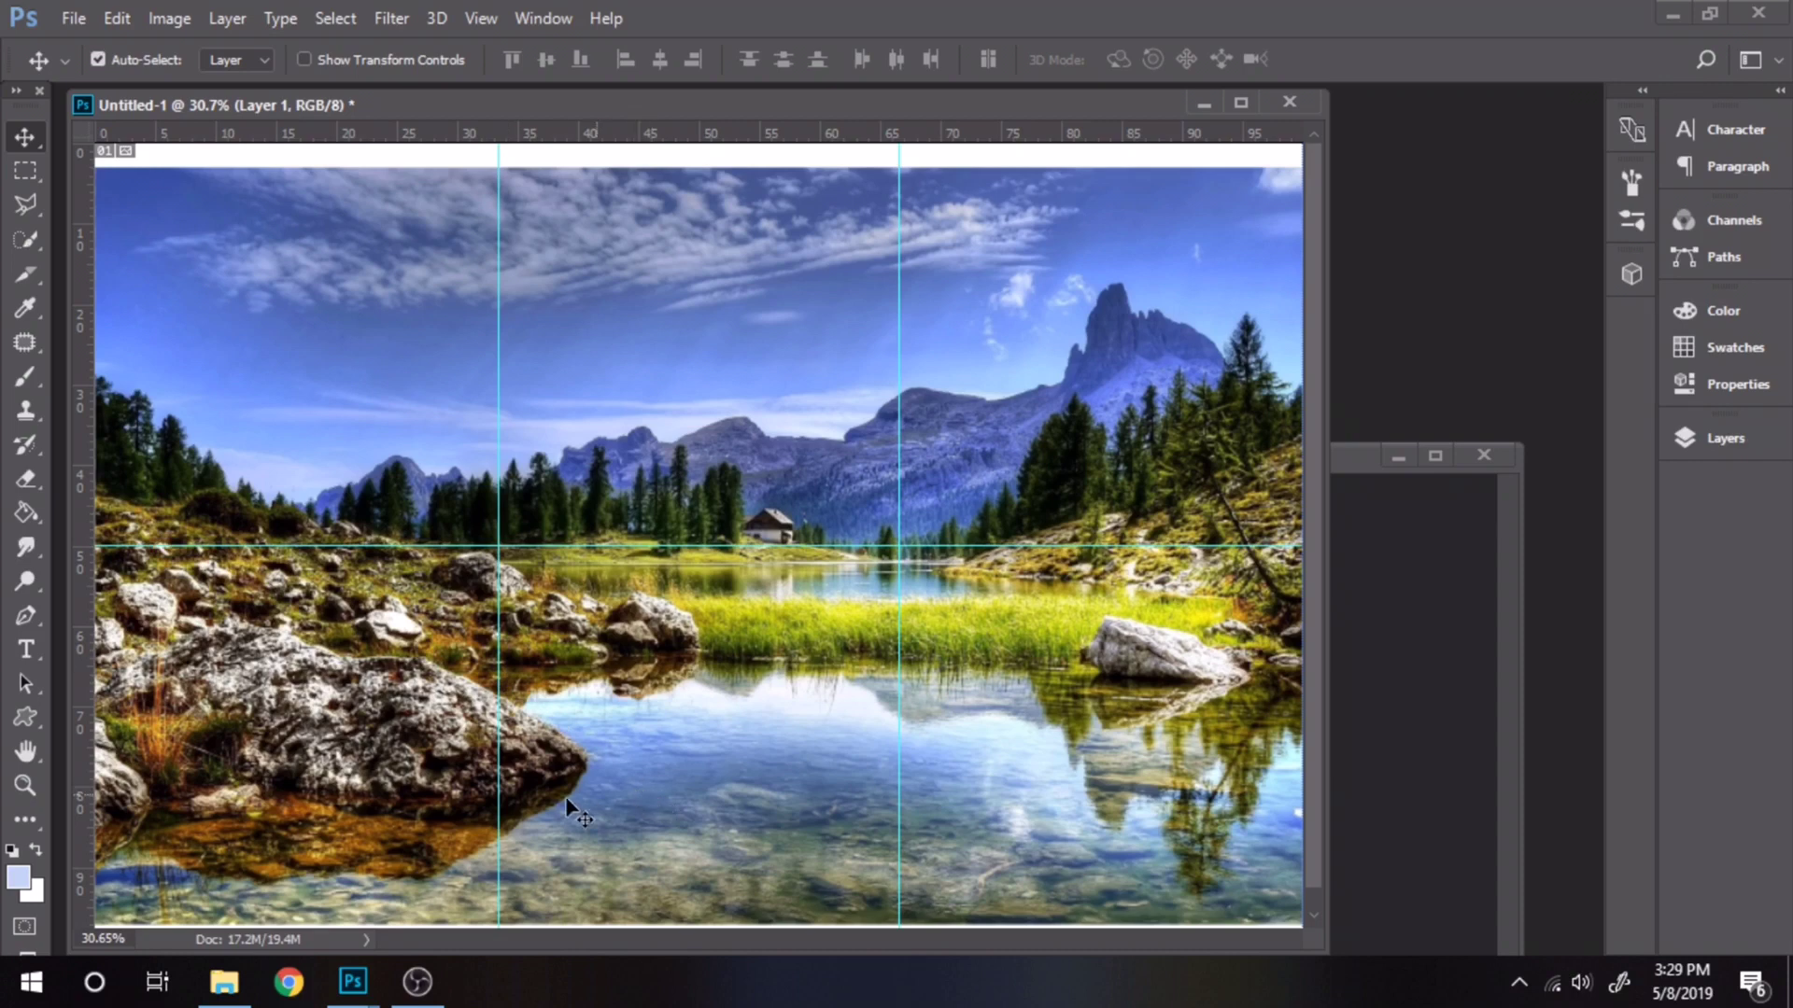
Draw and undo a test slice over the top-left tile, then close the empty floating panel.
click(24, 280)
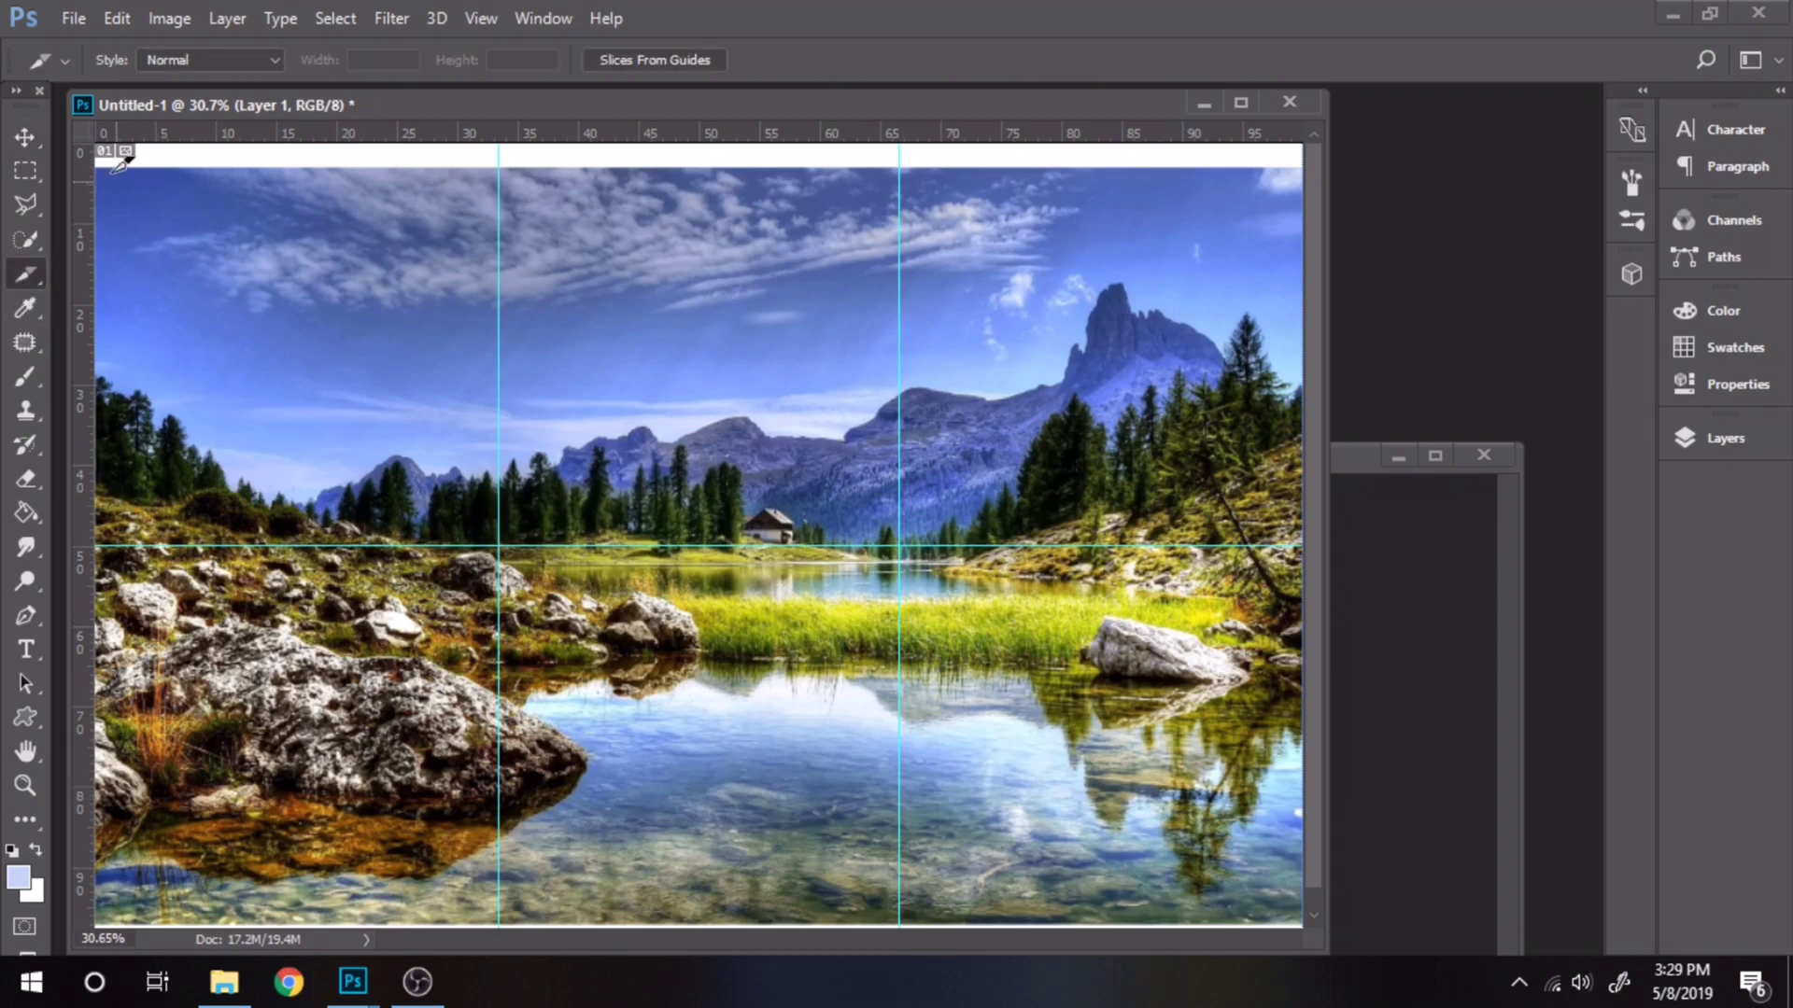
drag(106, 144, 499, 545)
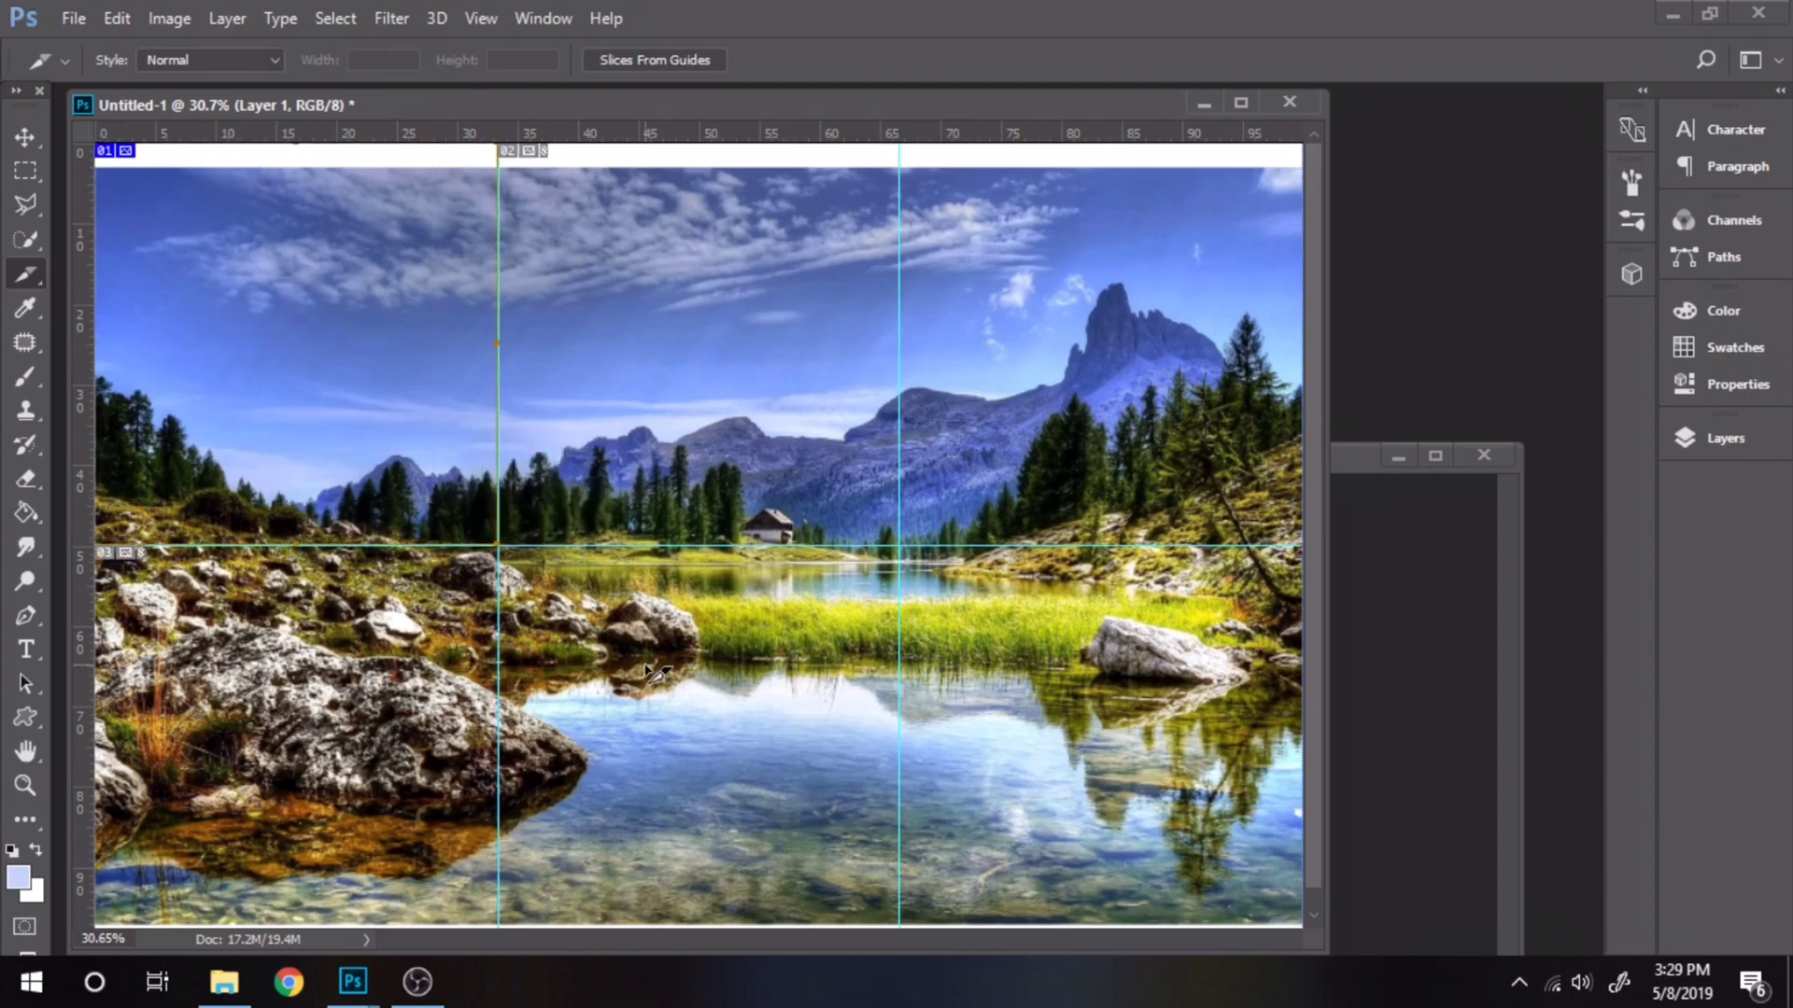
key(ctrl+z)
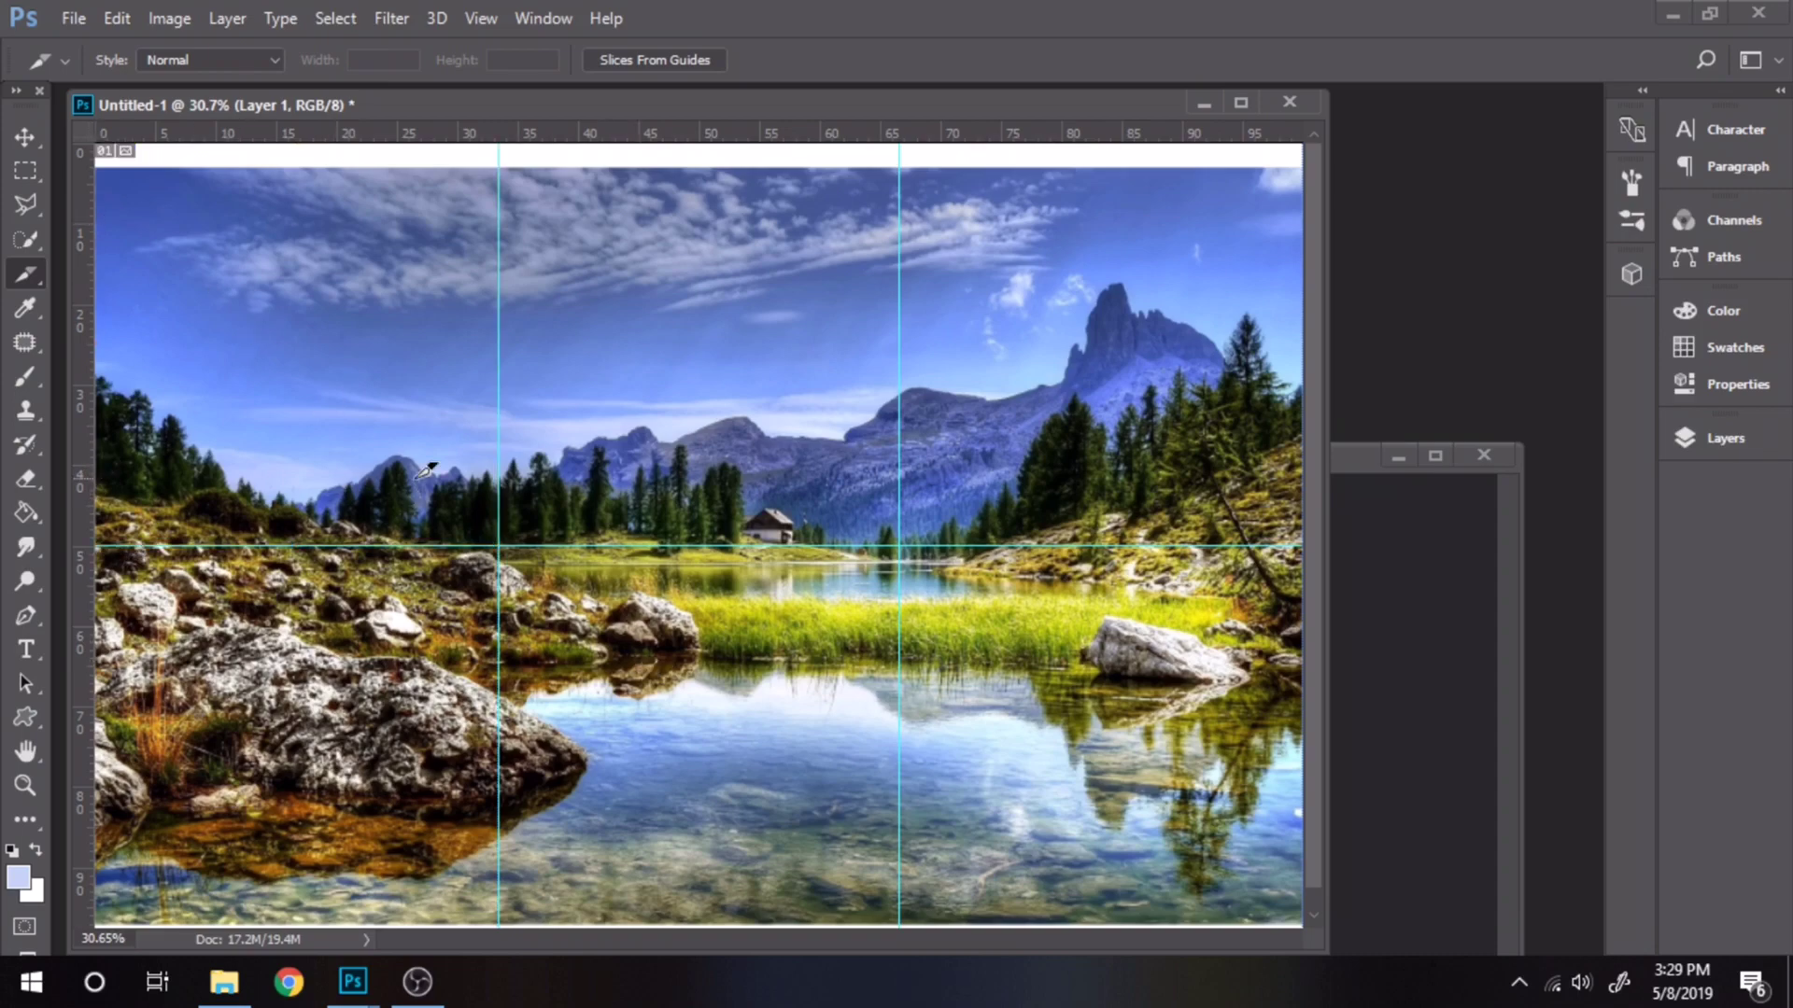
click(1395, 457)
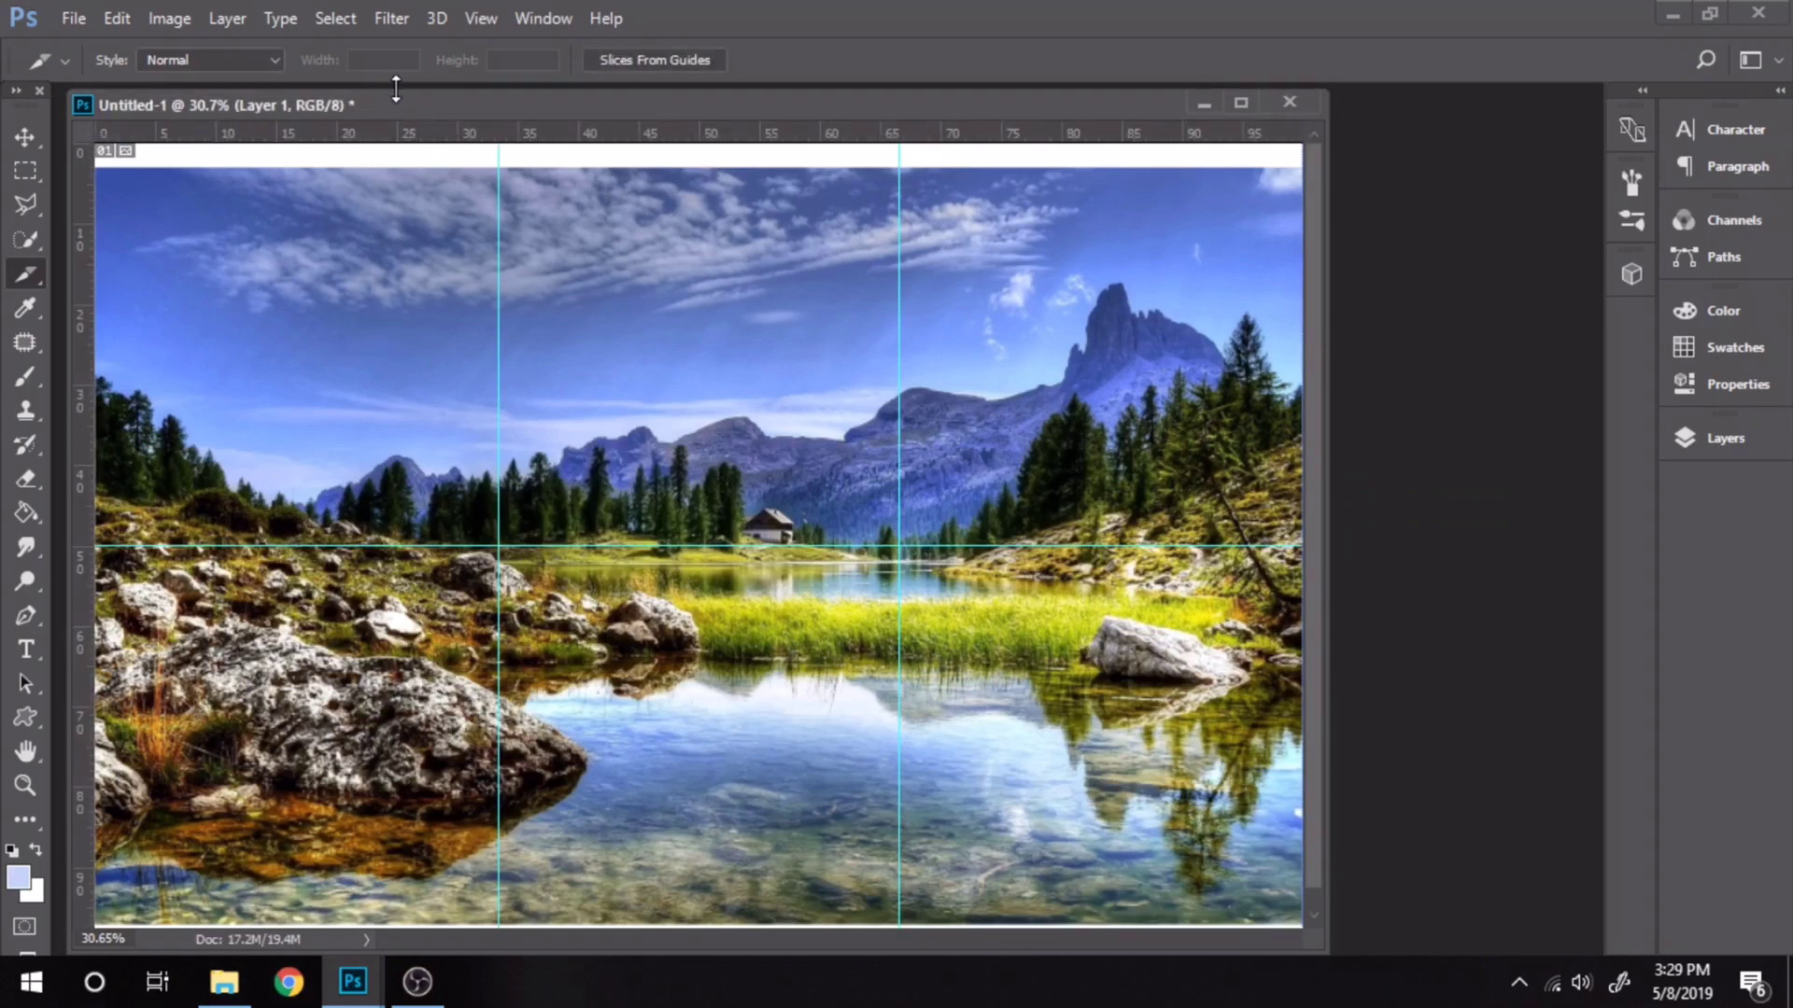
Create a new 3000×1000 px document from the File > New preset and widen its window.
click(75, 20)
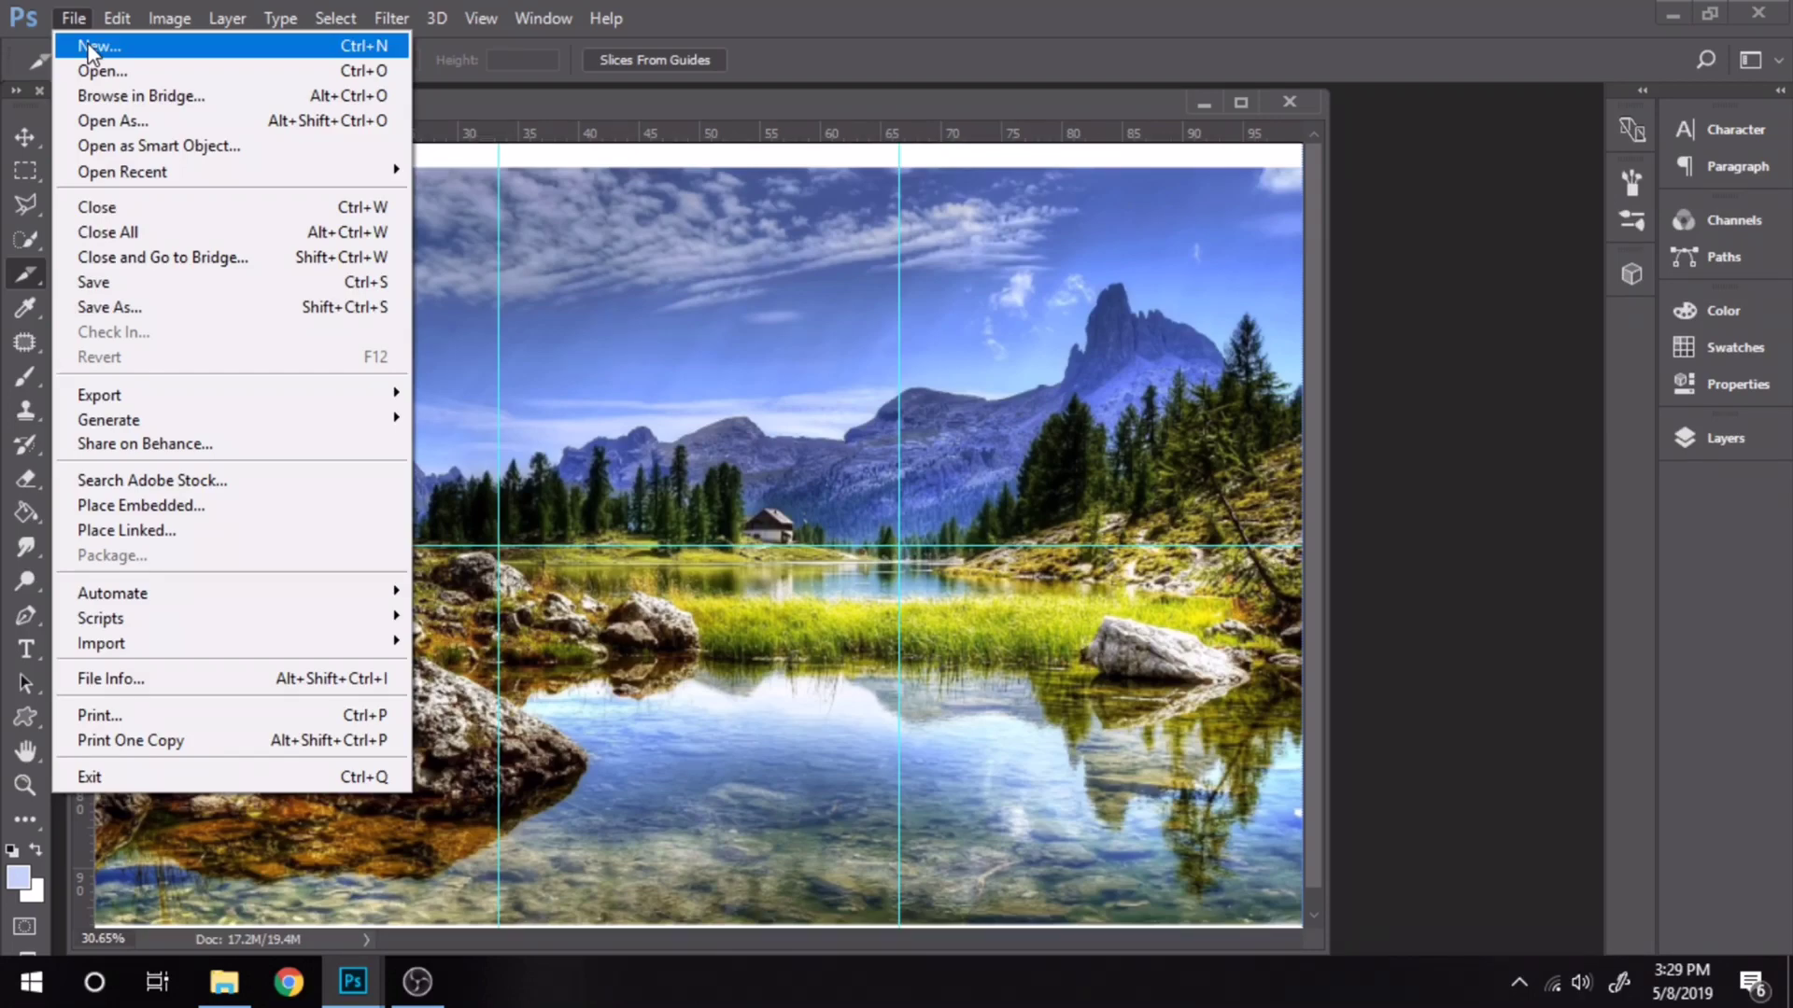
click(90, 47)
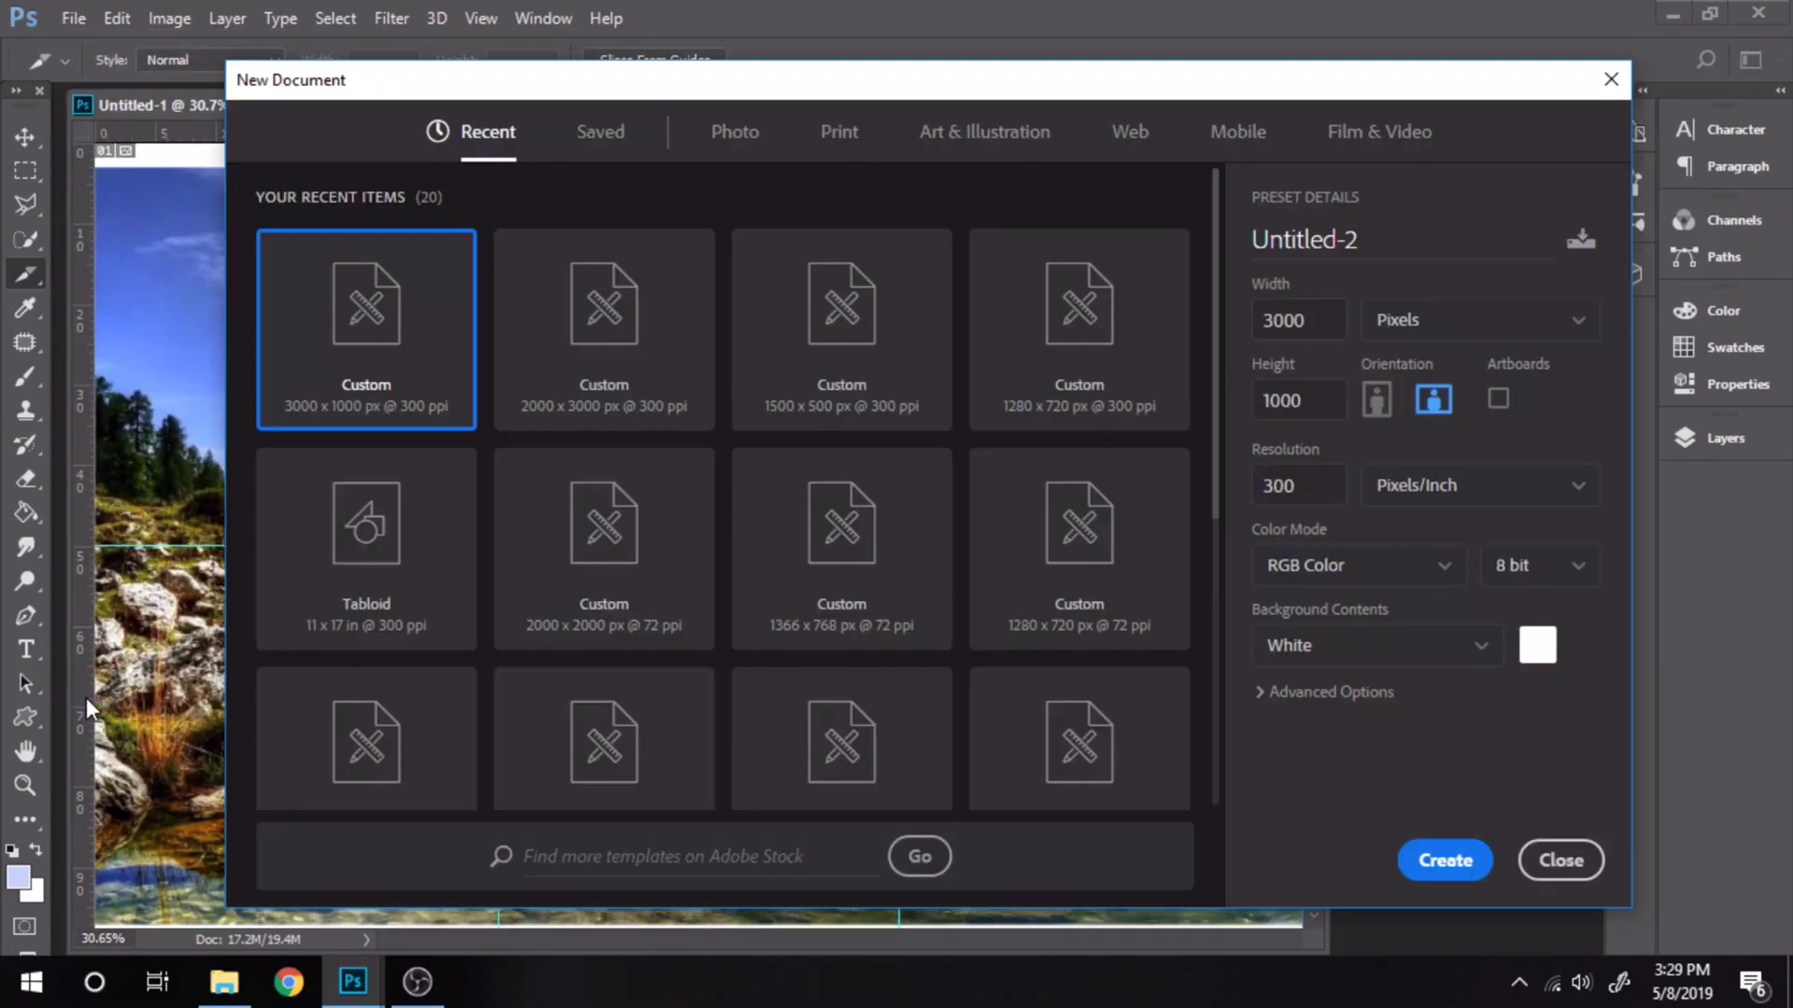
click(1459, 861)
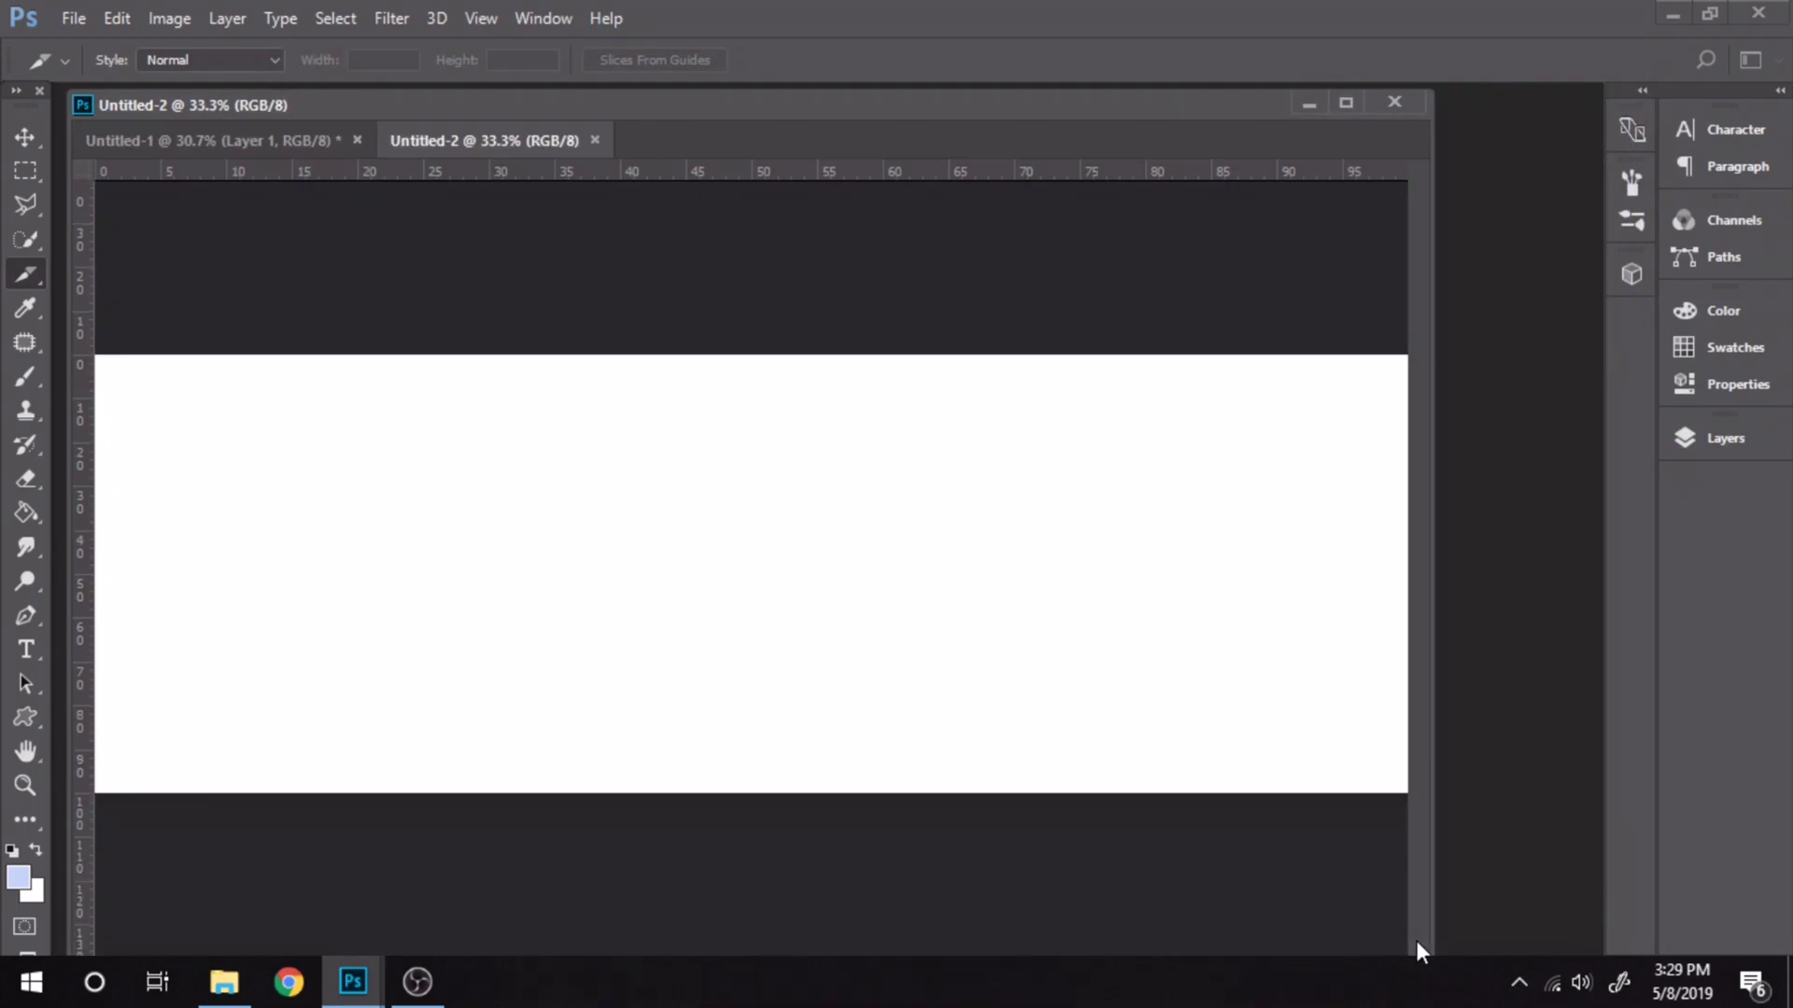
drag(1433, 841, 1521, 837)
Start a second new document and set its width to 1000 px.
click(79, 19)
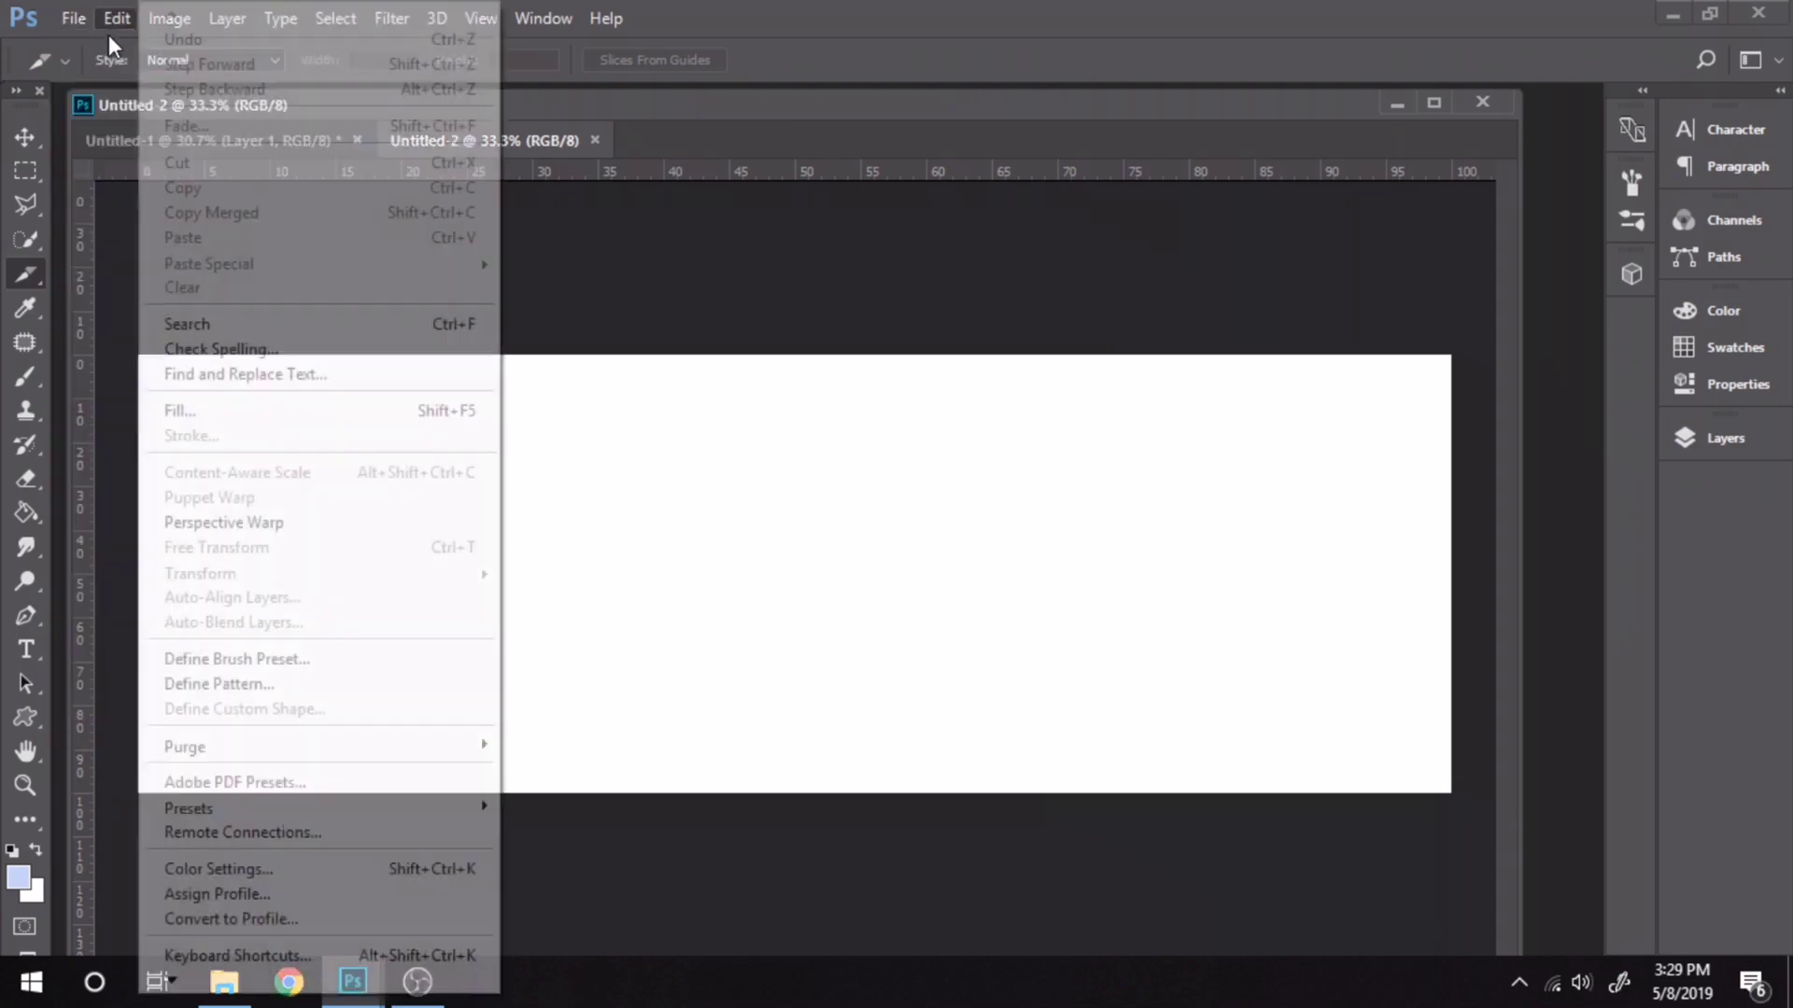
click(108, 35)
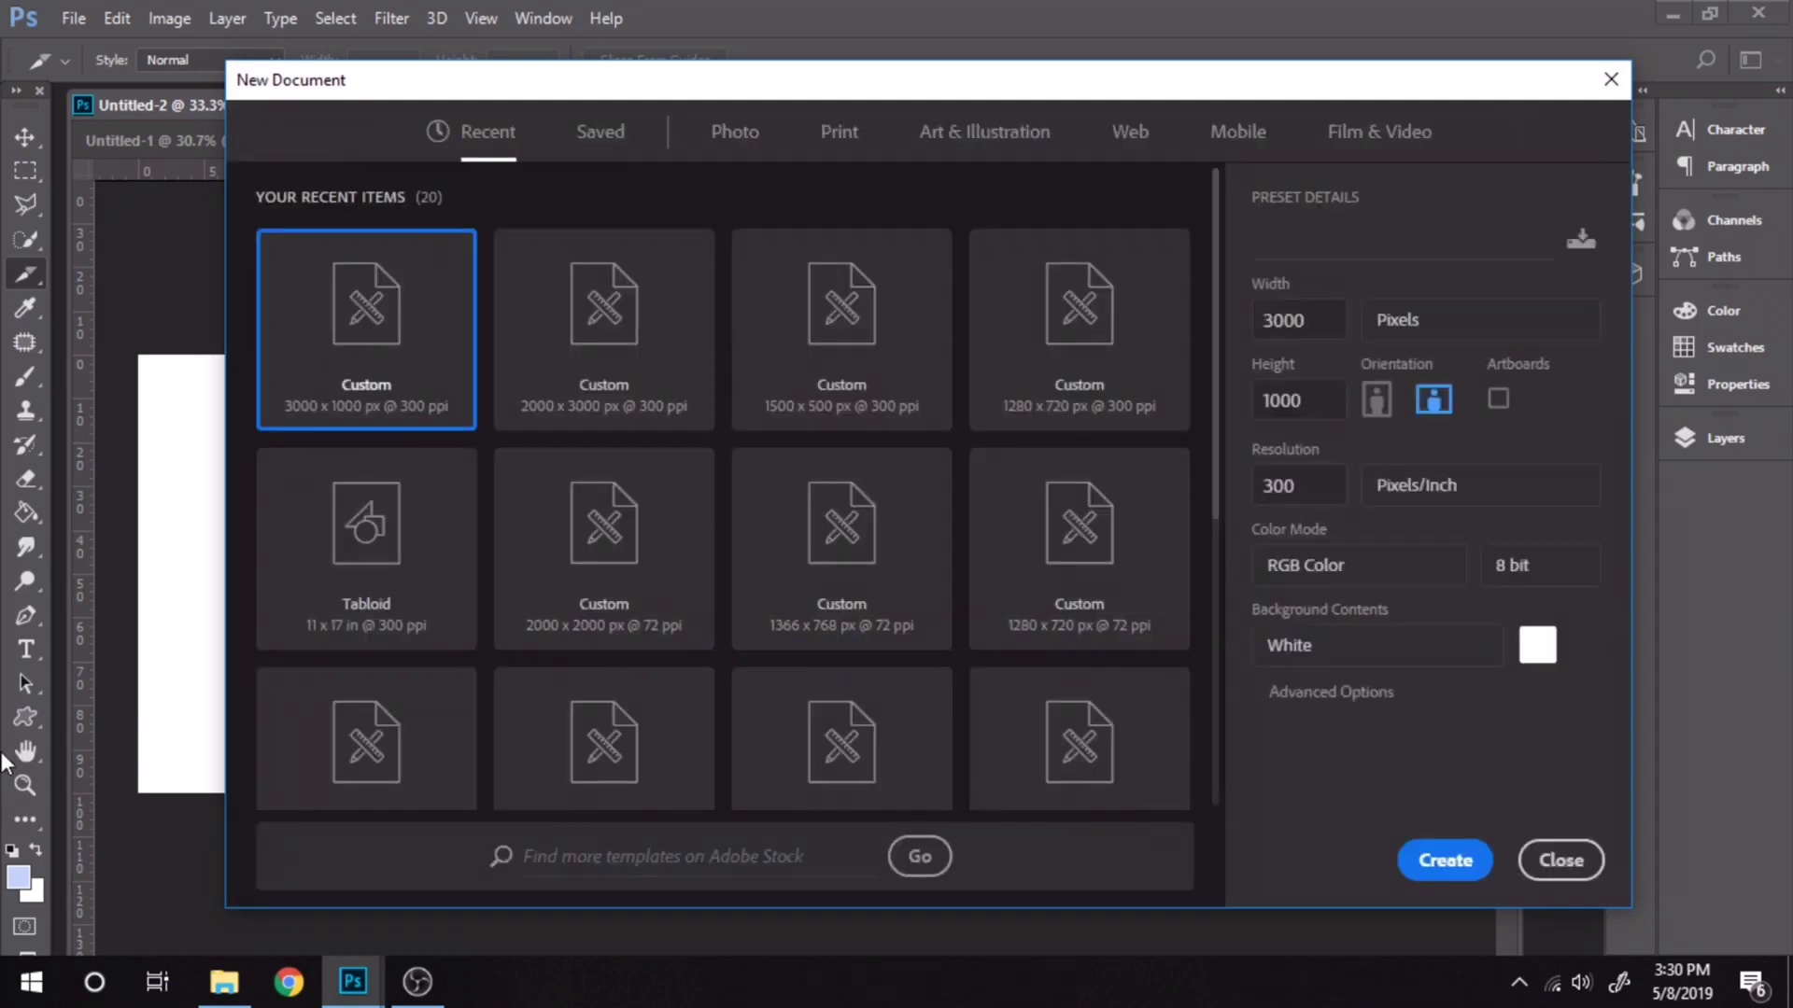
double_click(1258, 317)
text(1)
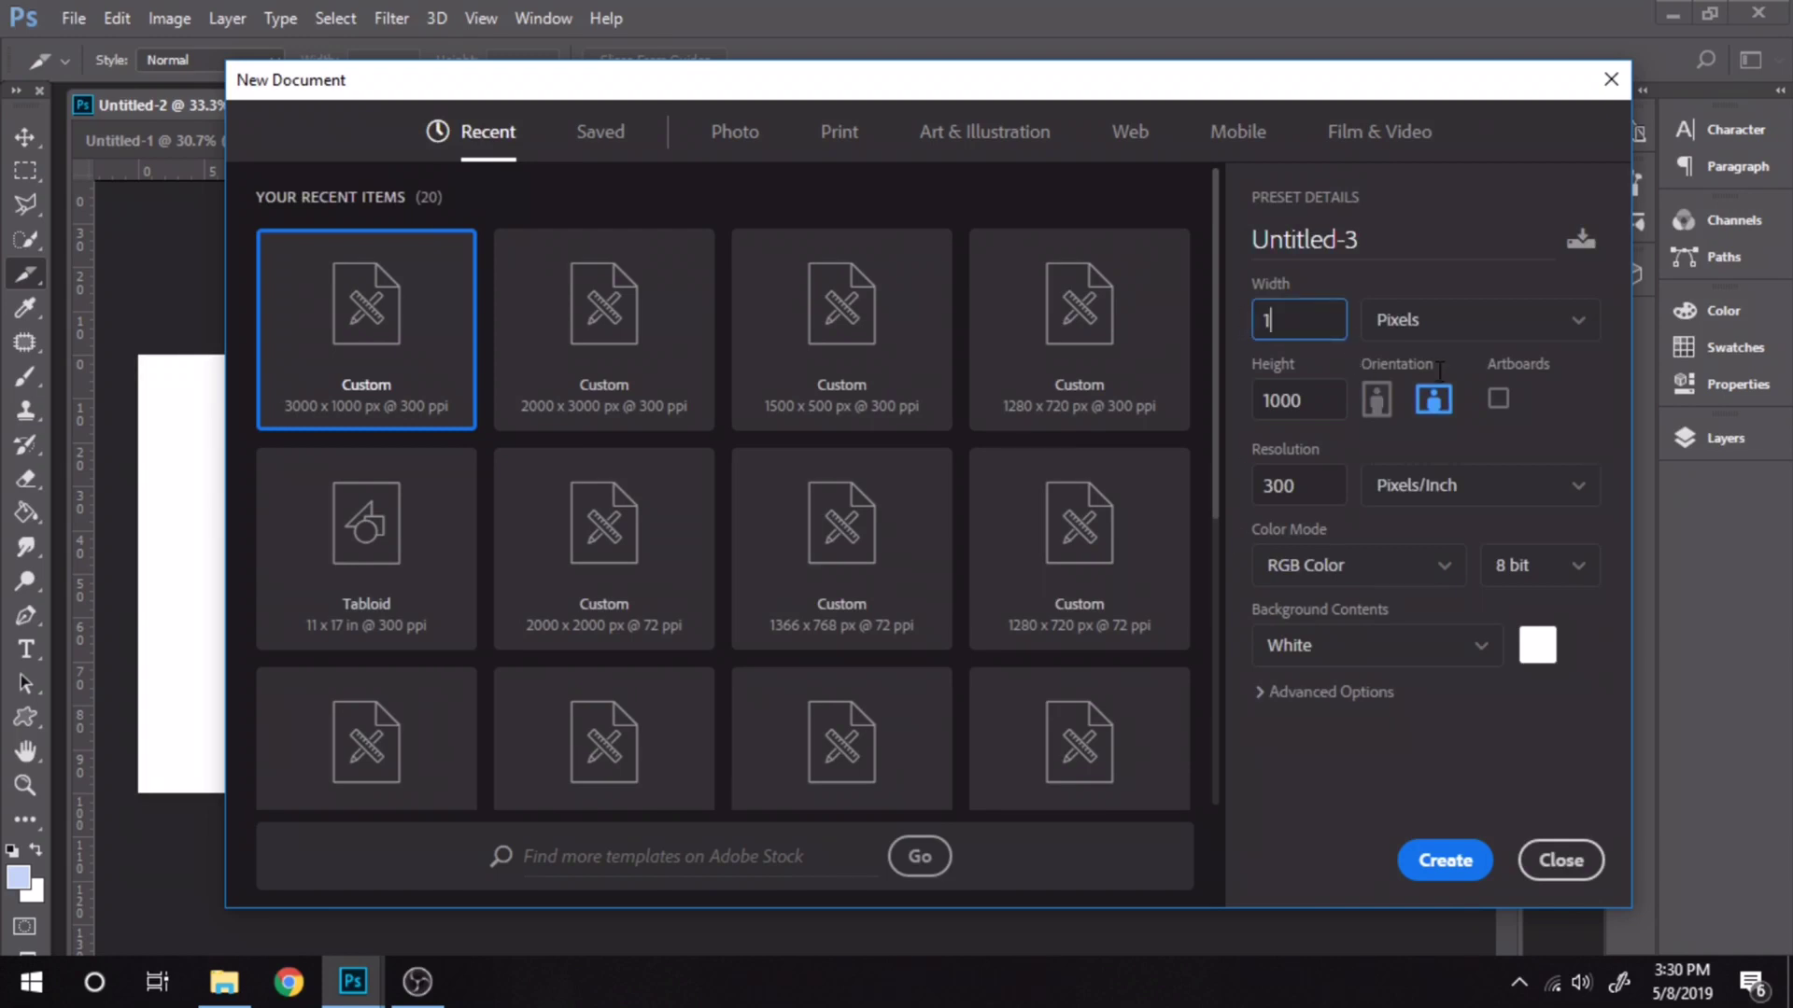
Create the 1000×1000 px document, float it over Untitled-2, and set the foreground to dark blue #214187.
click(1444, 860)
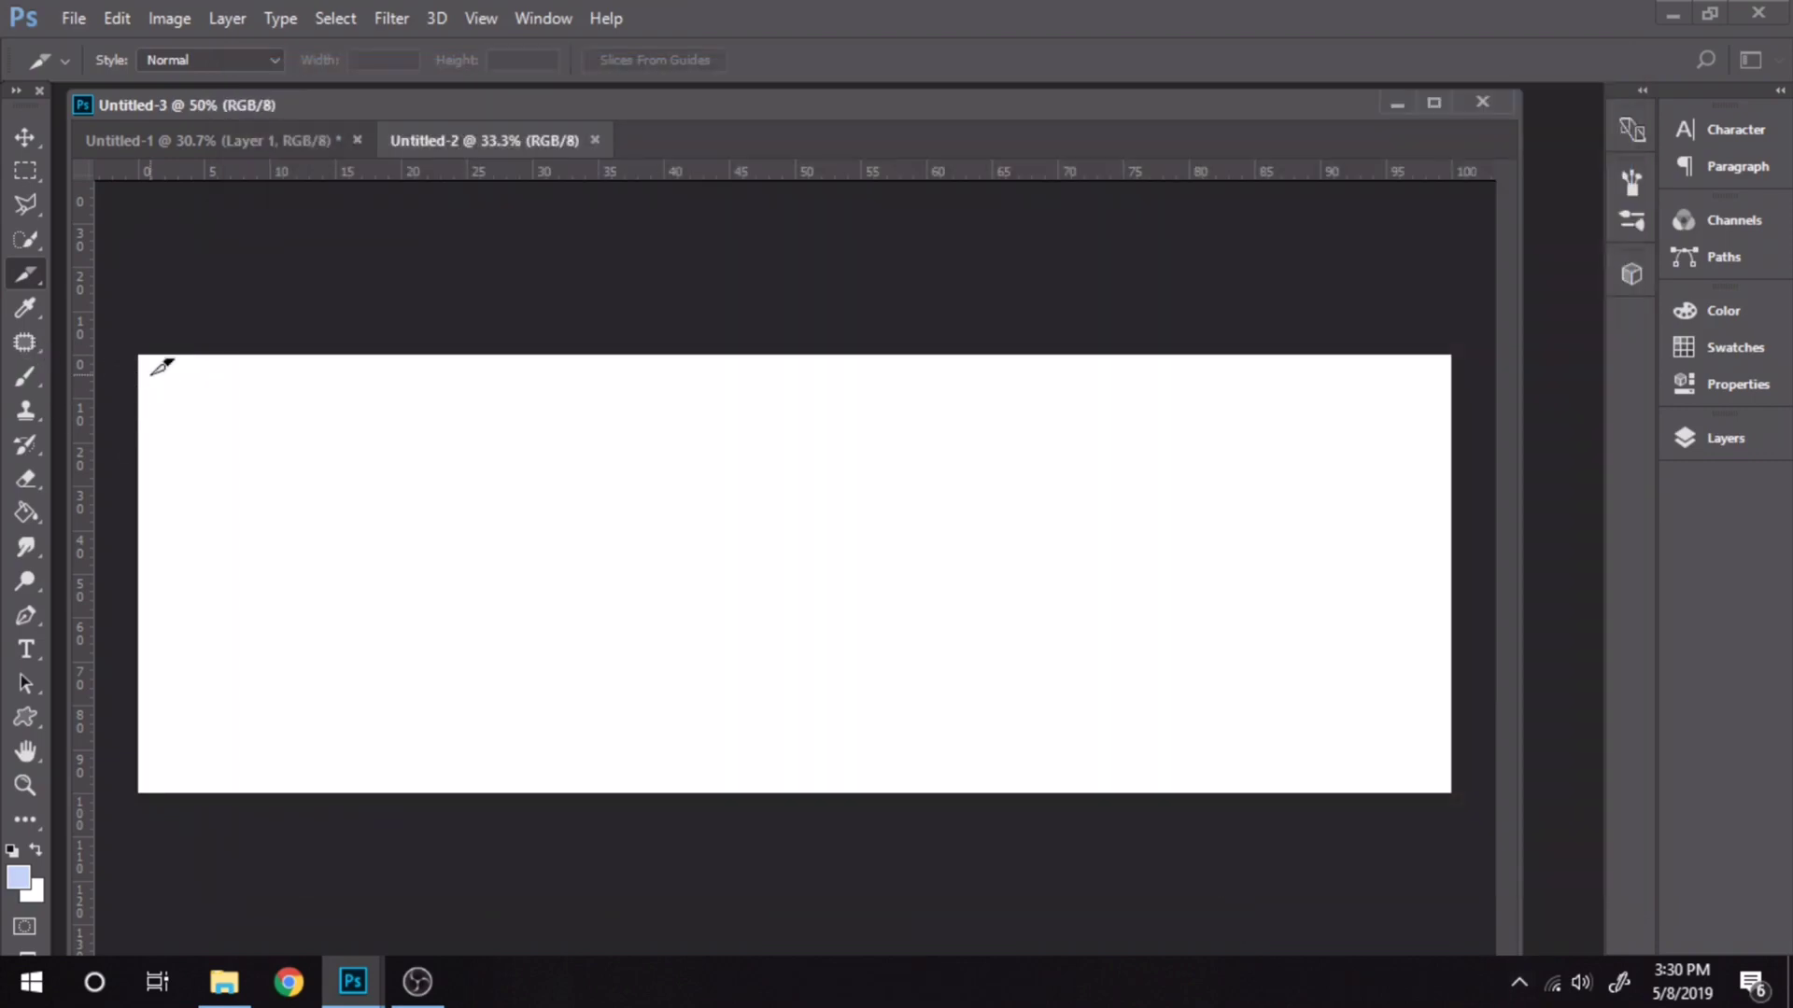
drag(633, 138, 842, 213)
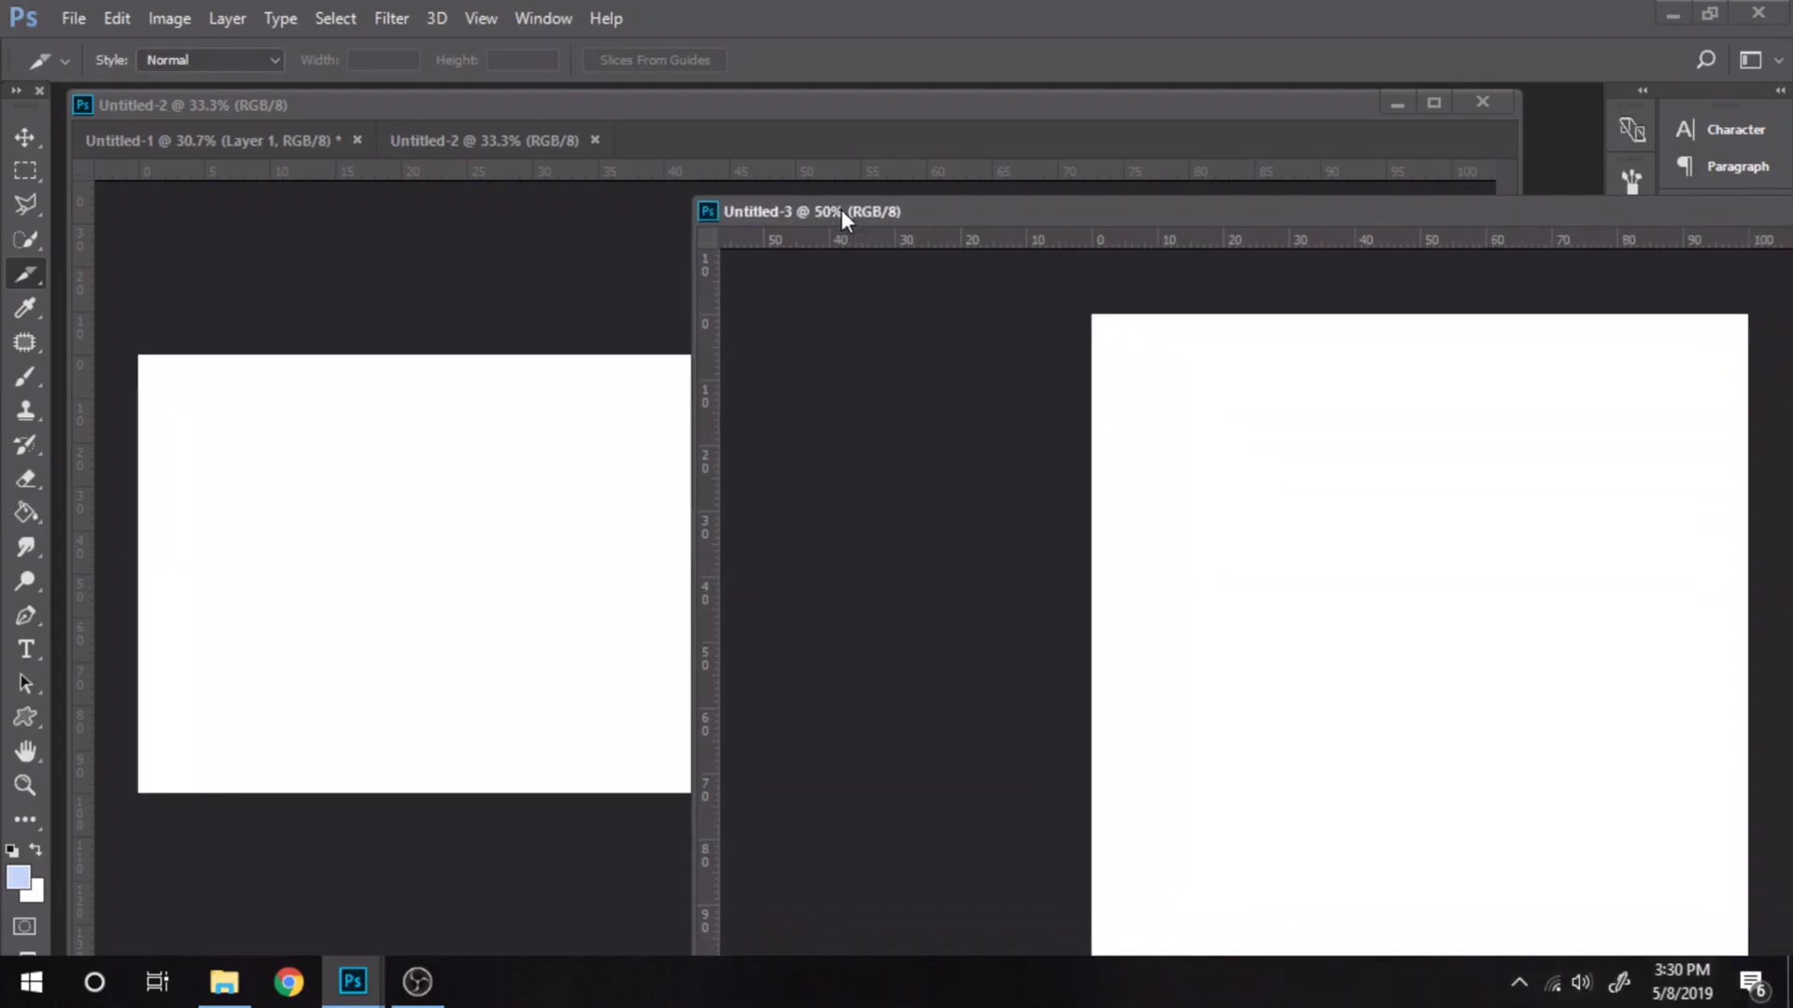
click(27, 513)
click(18, 878)
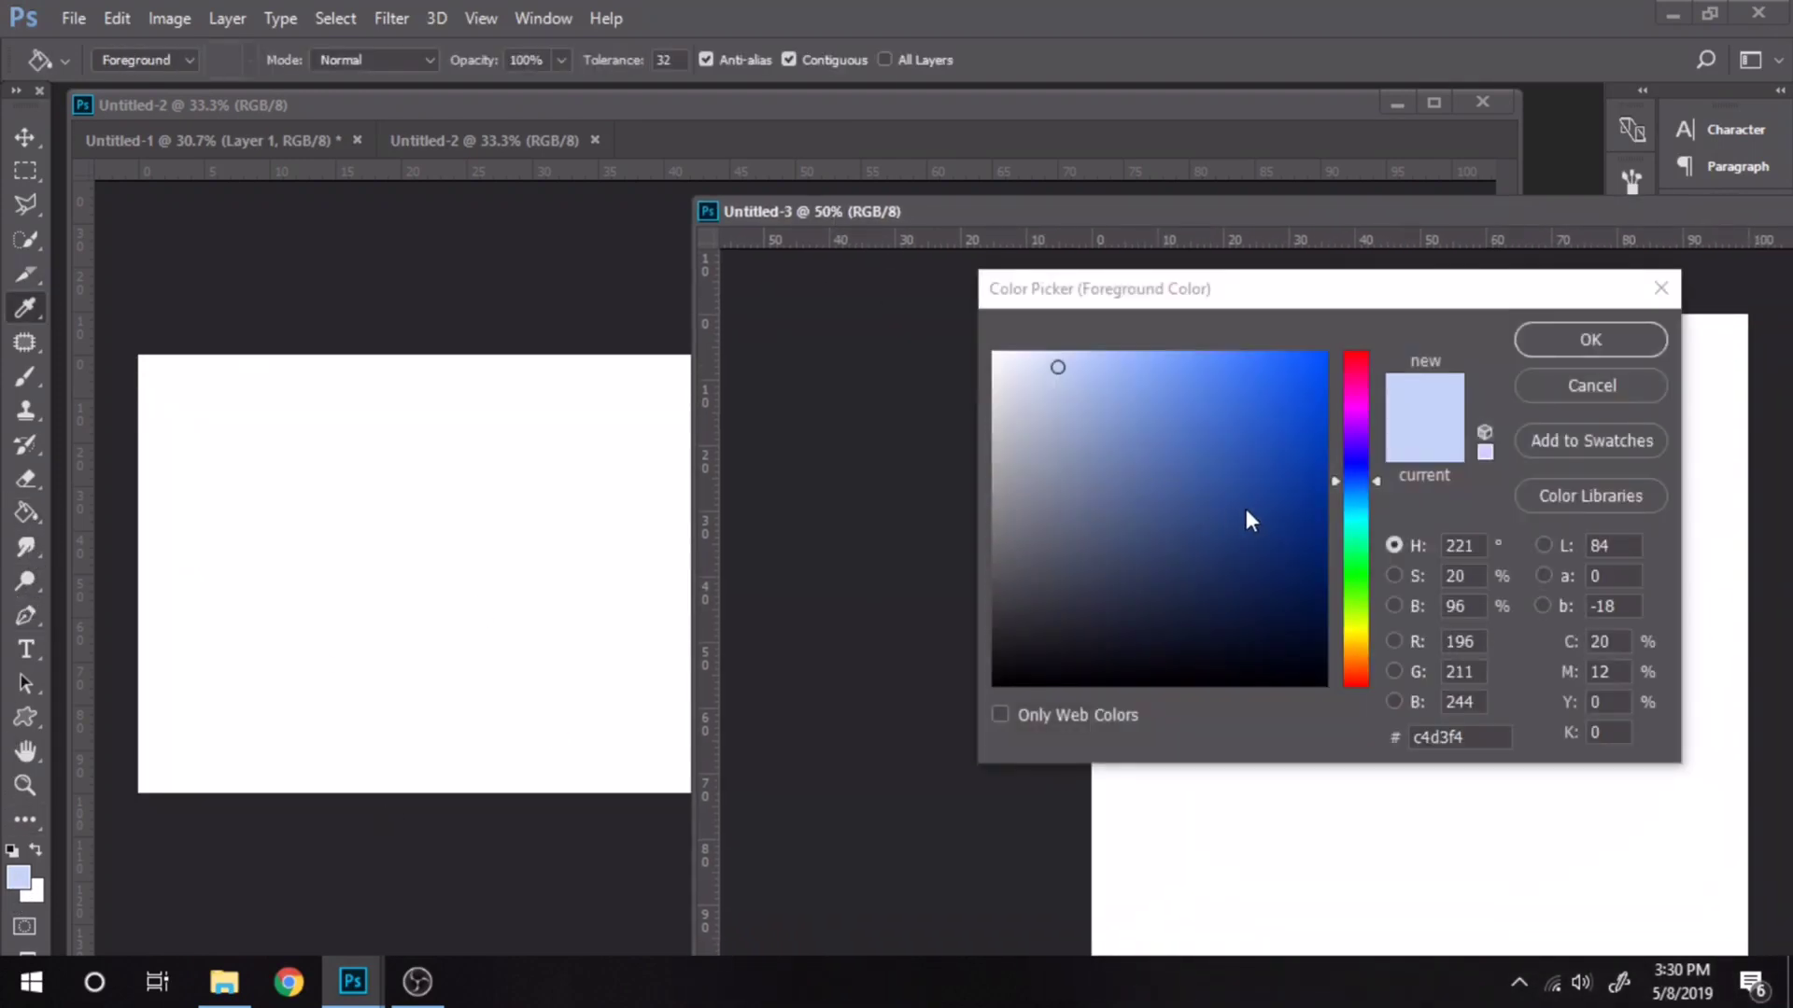
click(1245, 508)
click(1559, 344)
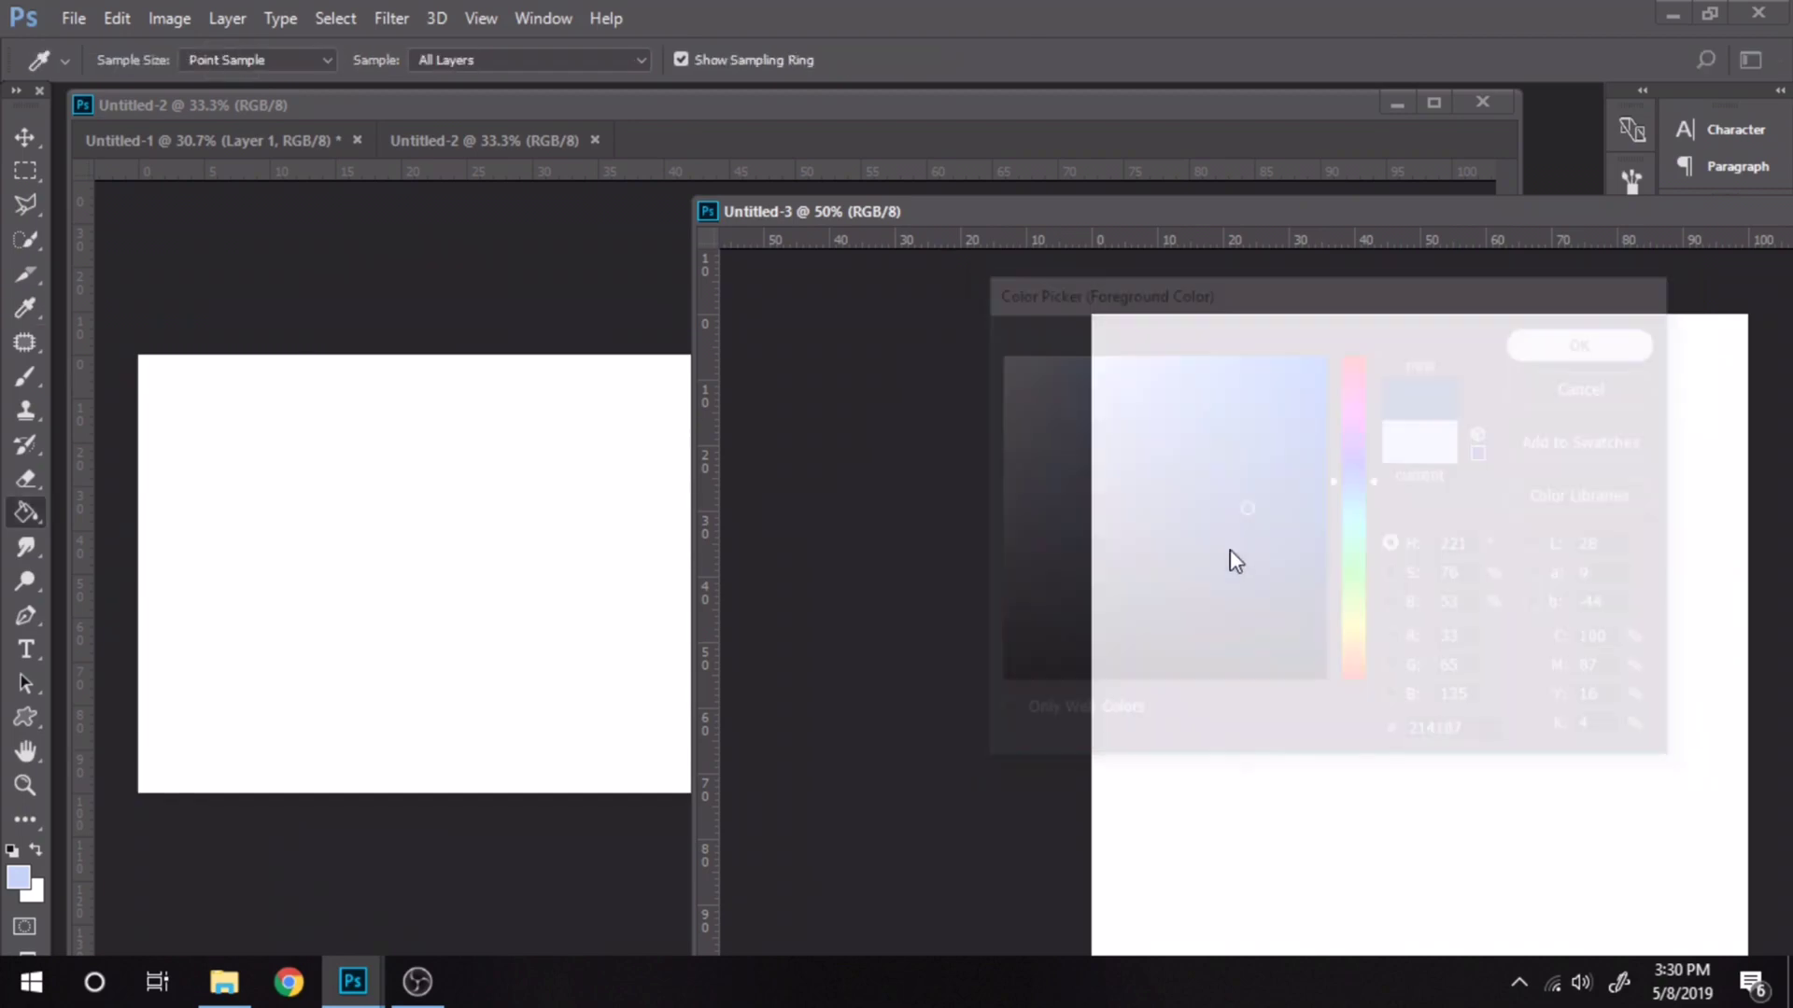
Paint-bucket fill the square dark blue and drag it into Untitled-2's left third as Layer 1.
click(1288, 548)
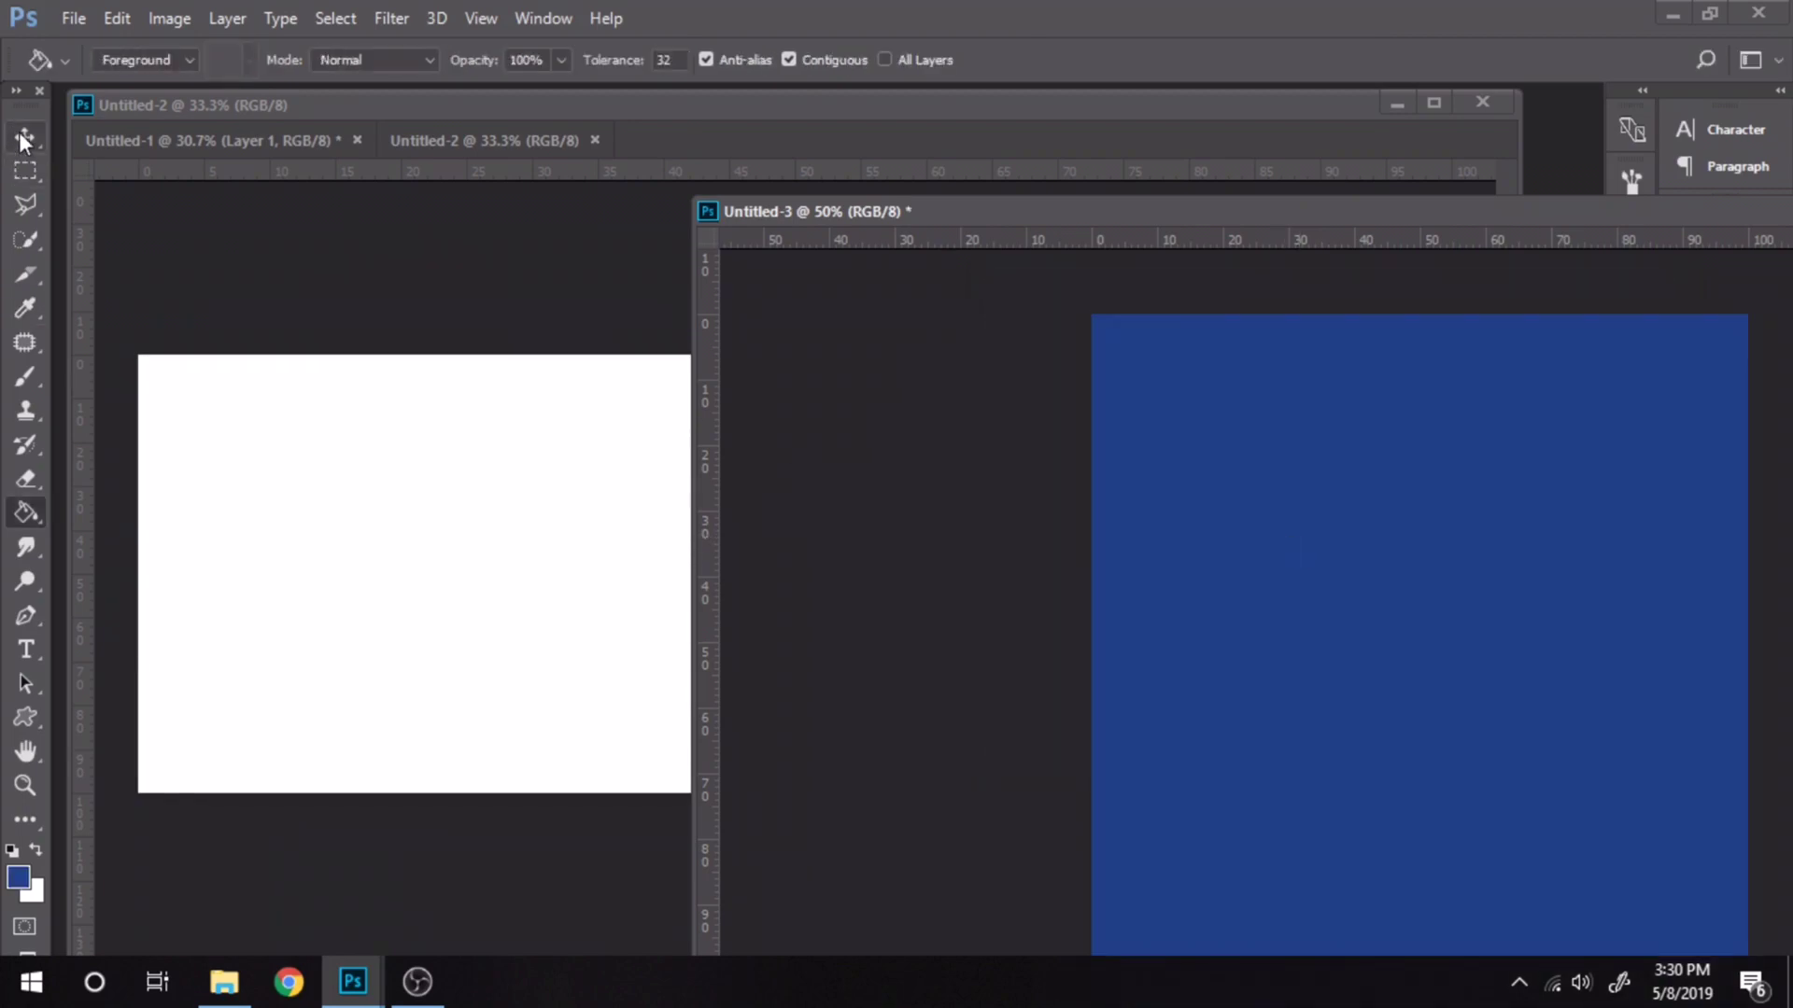
click(24, 138)
drag(1404, 600, 373, 513)
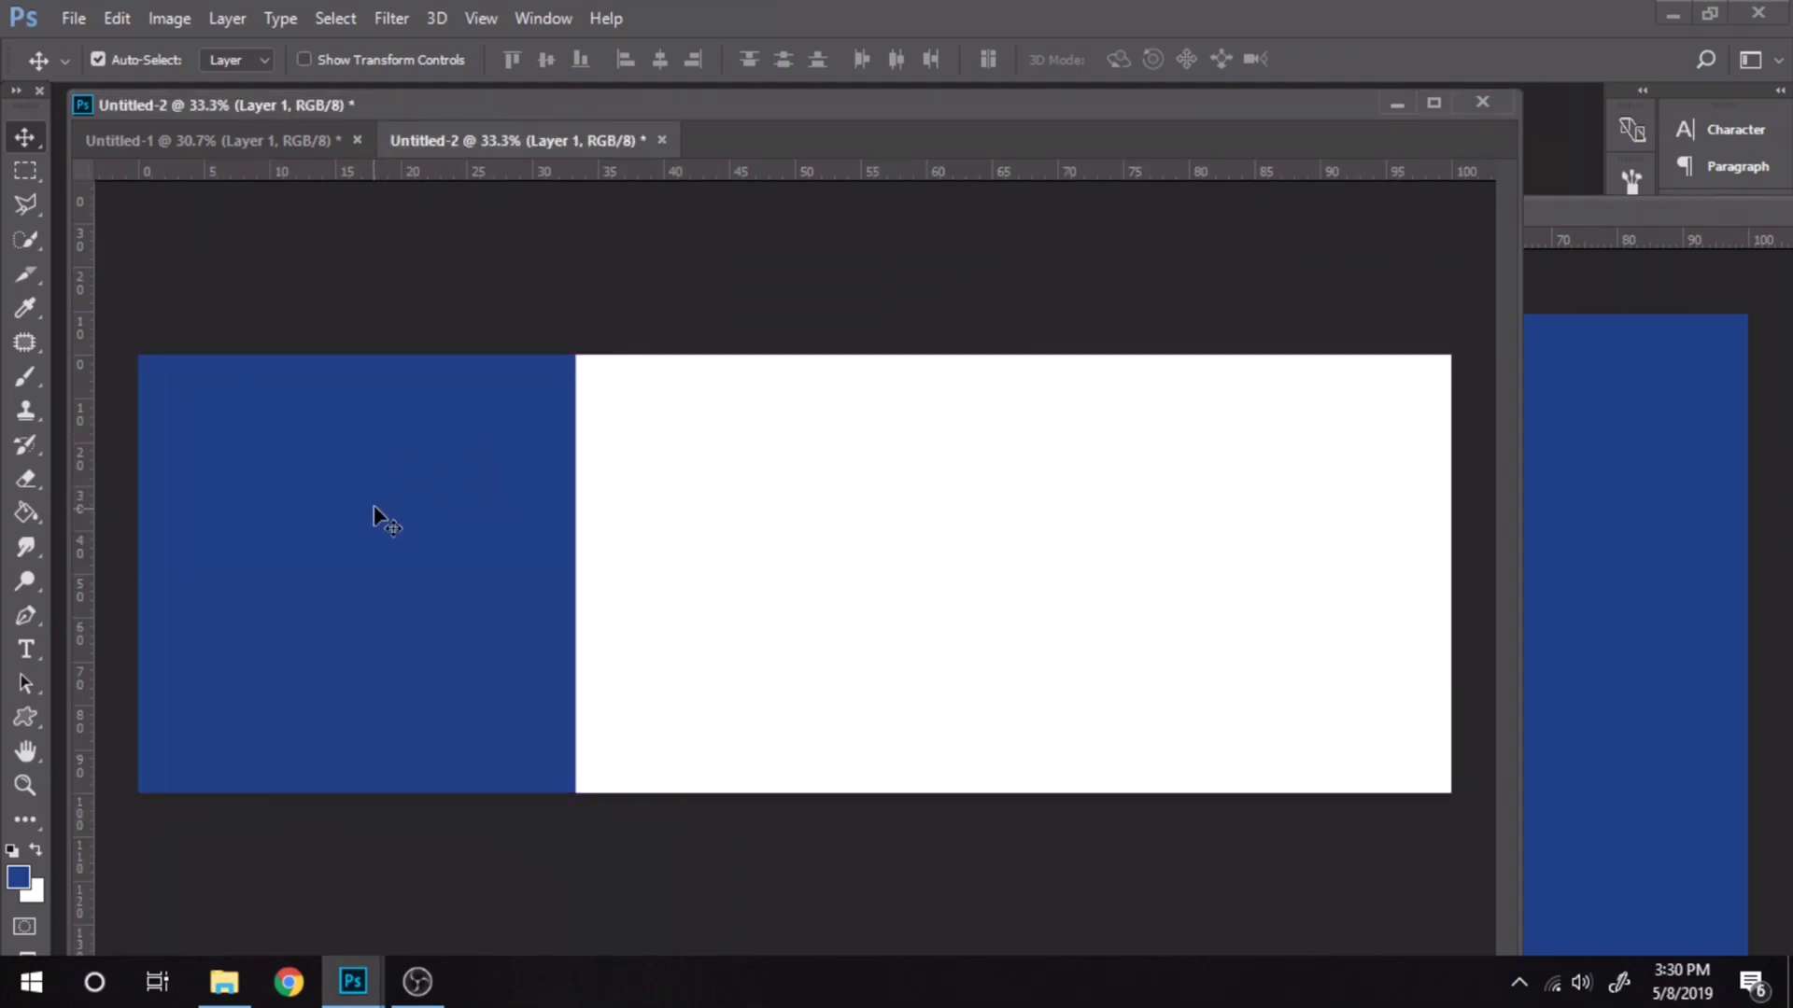
Slice the left third of Untitled-2 and move the blue square into the middle third.
click(25, 274)
drag(139, 356, 590, 789)
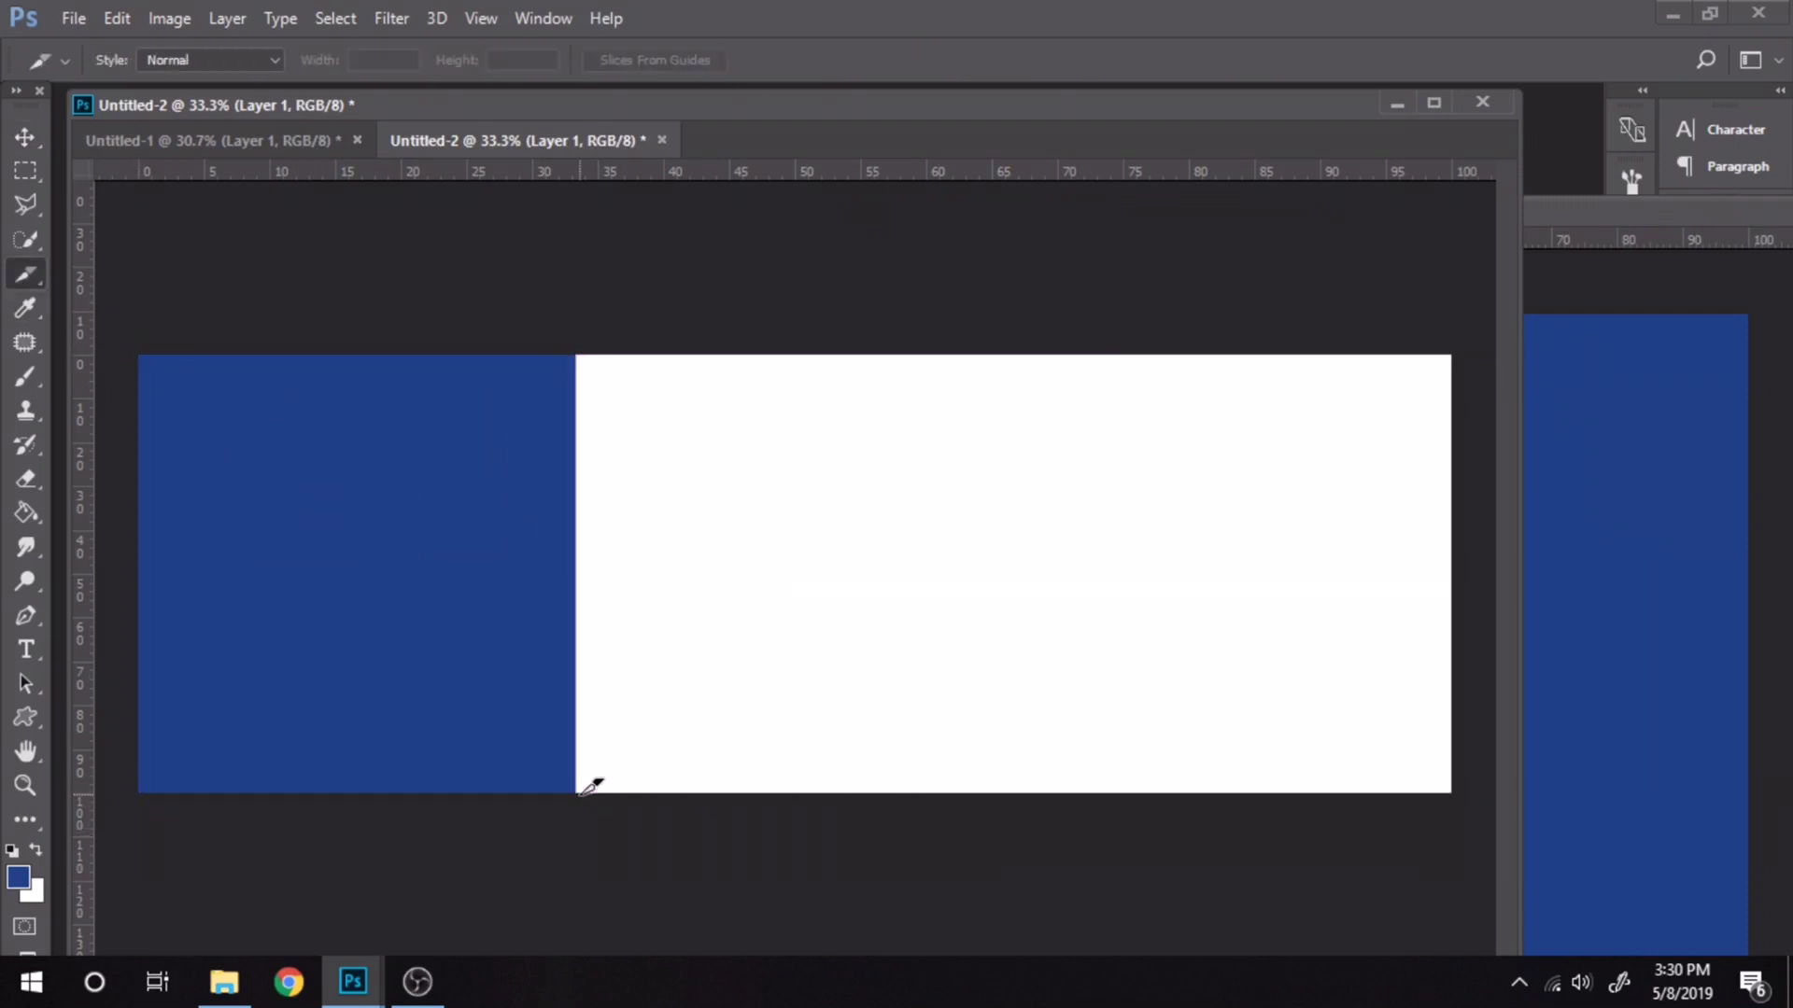
click(20, 138)
drag(343, 511, 770, 500)
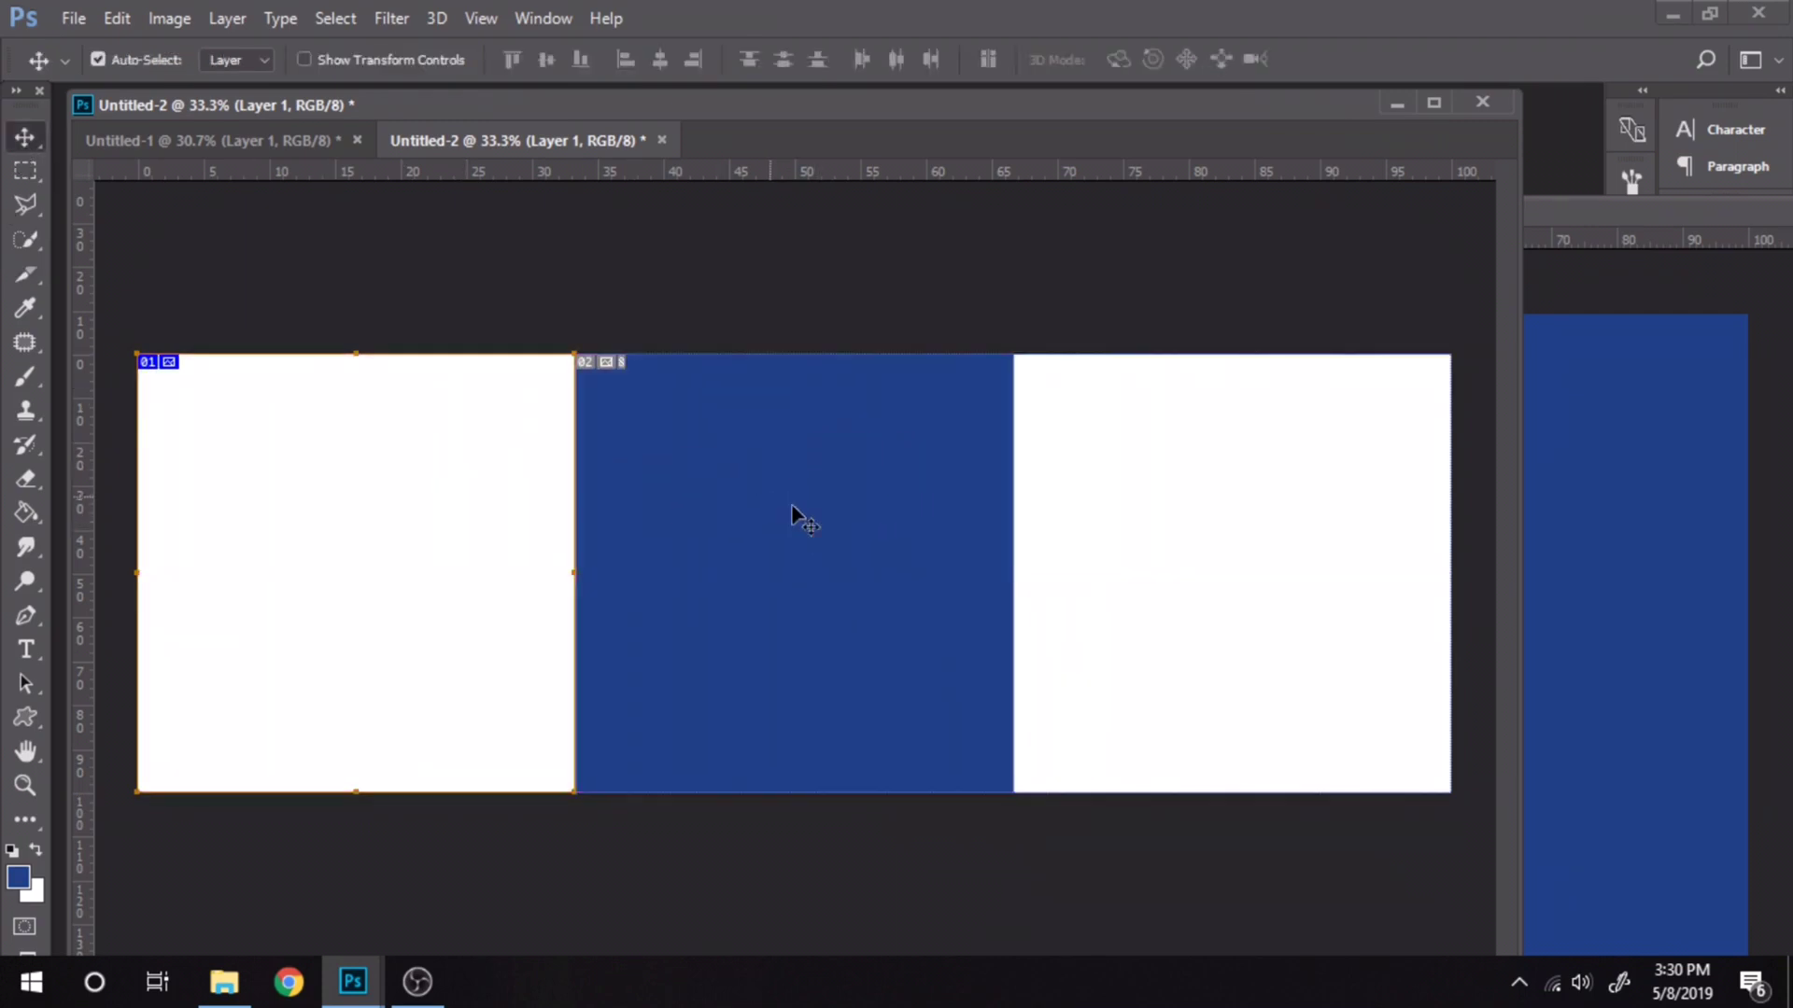
Draw slices over the middle and right thirds, completing slices 01 to 03.
click(21, 278)
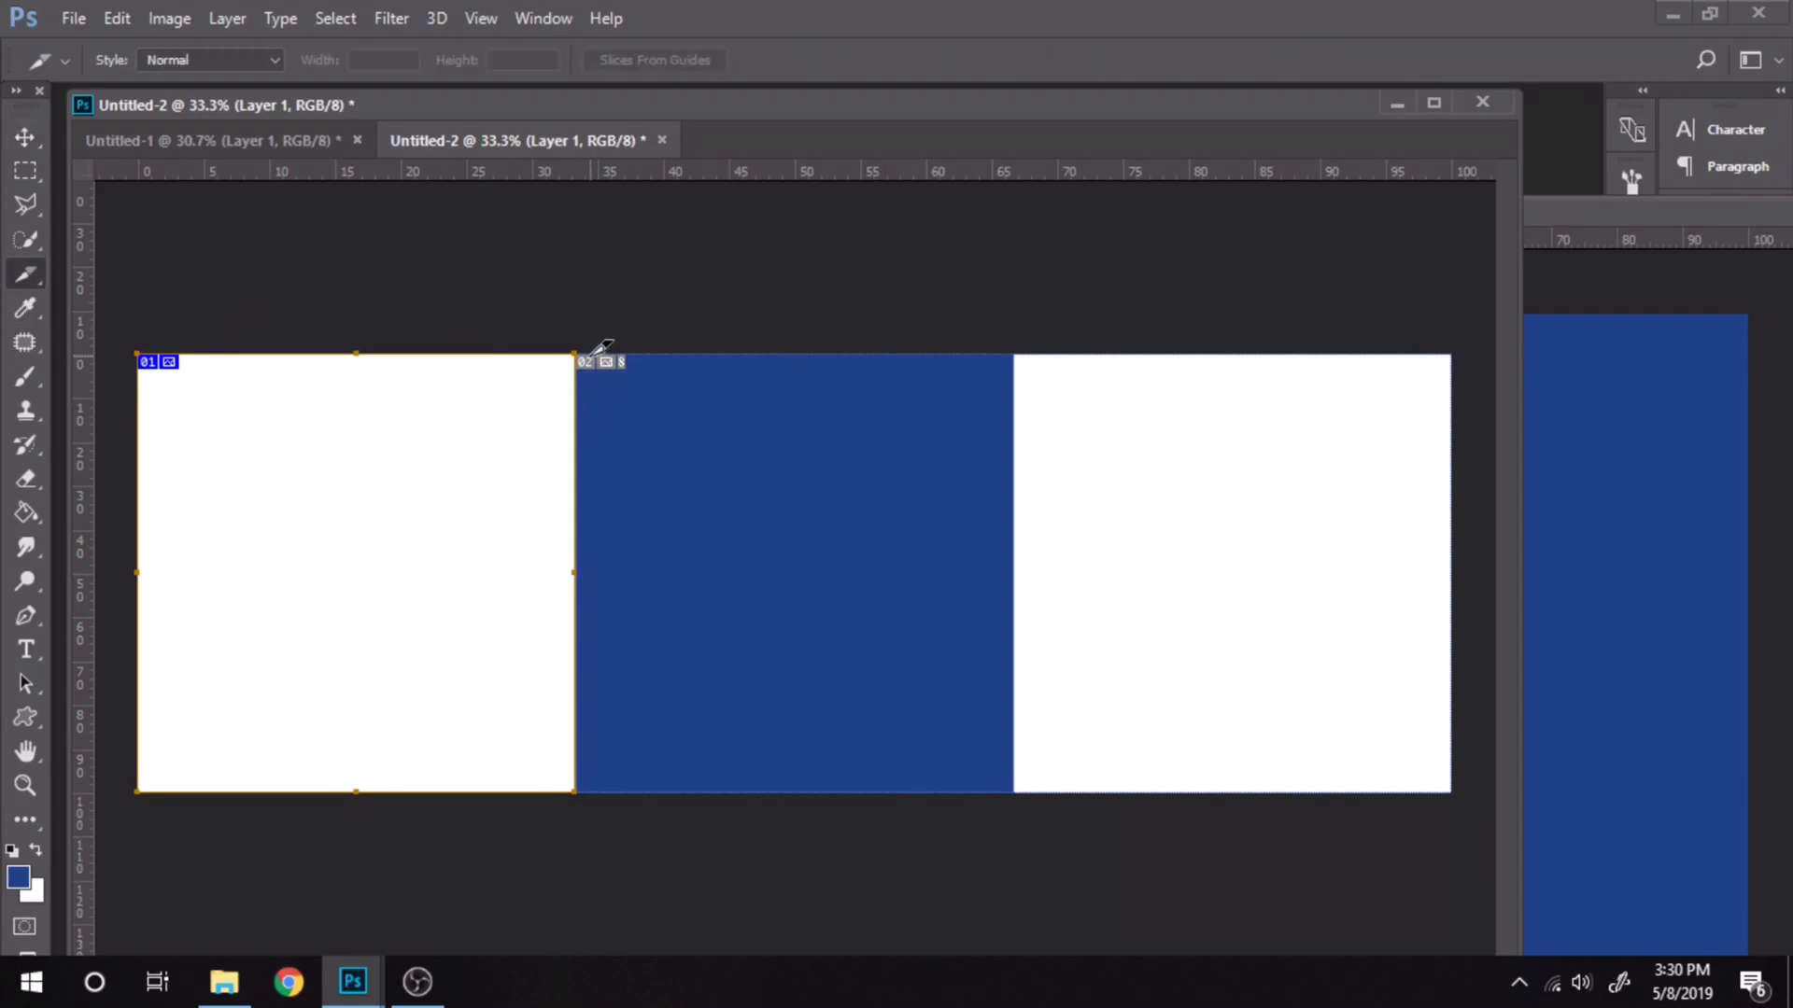
drag(584, 353, 1022, 776)
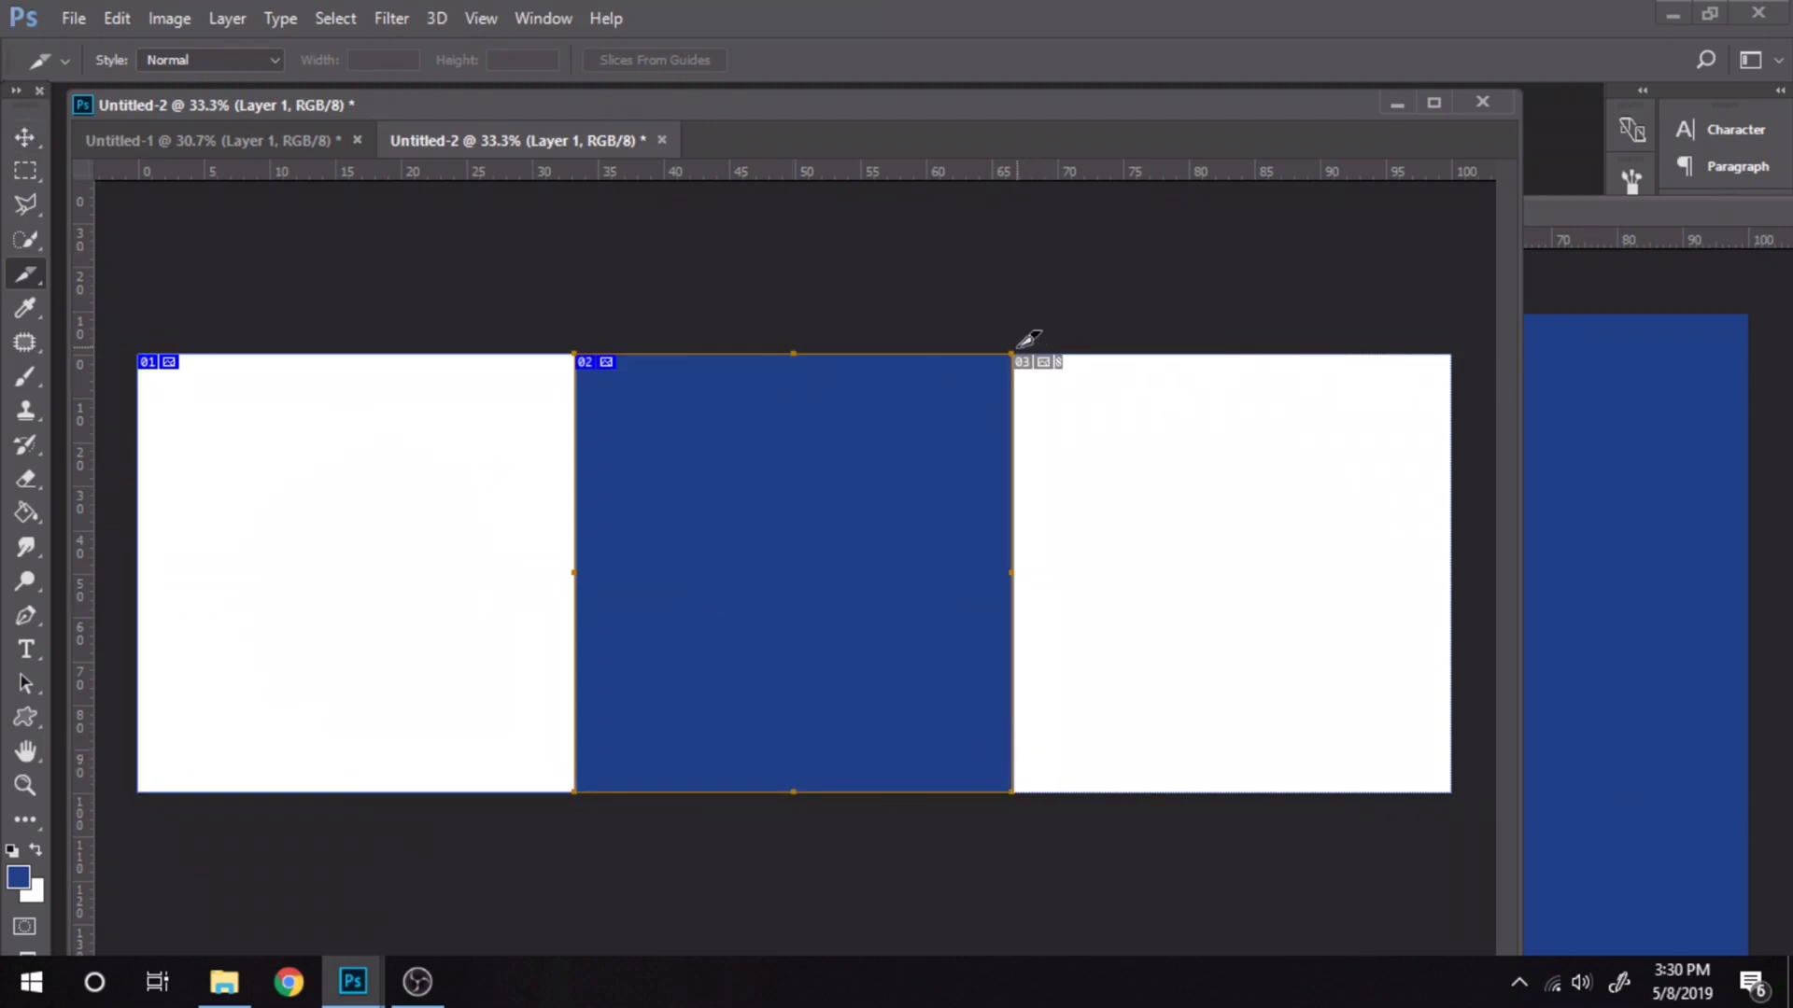
drag(1017, 352, 1464, 784)
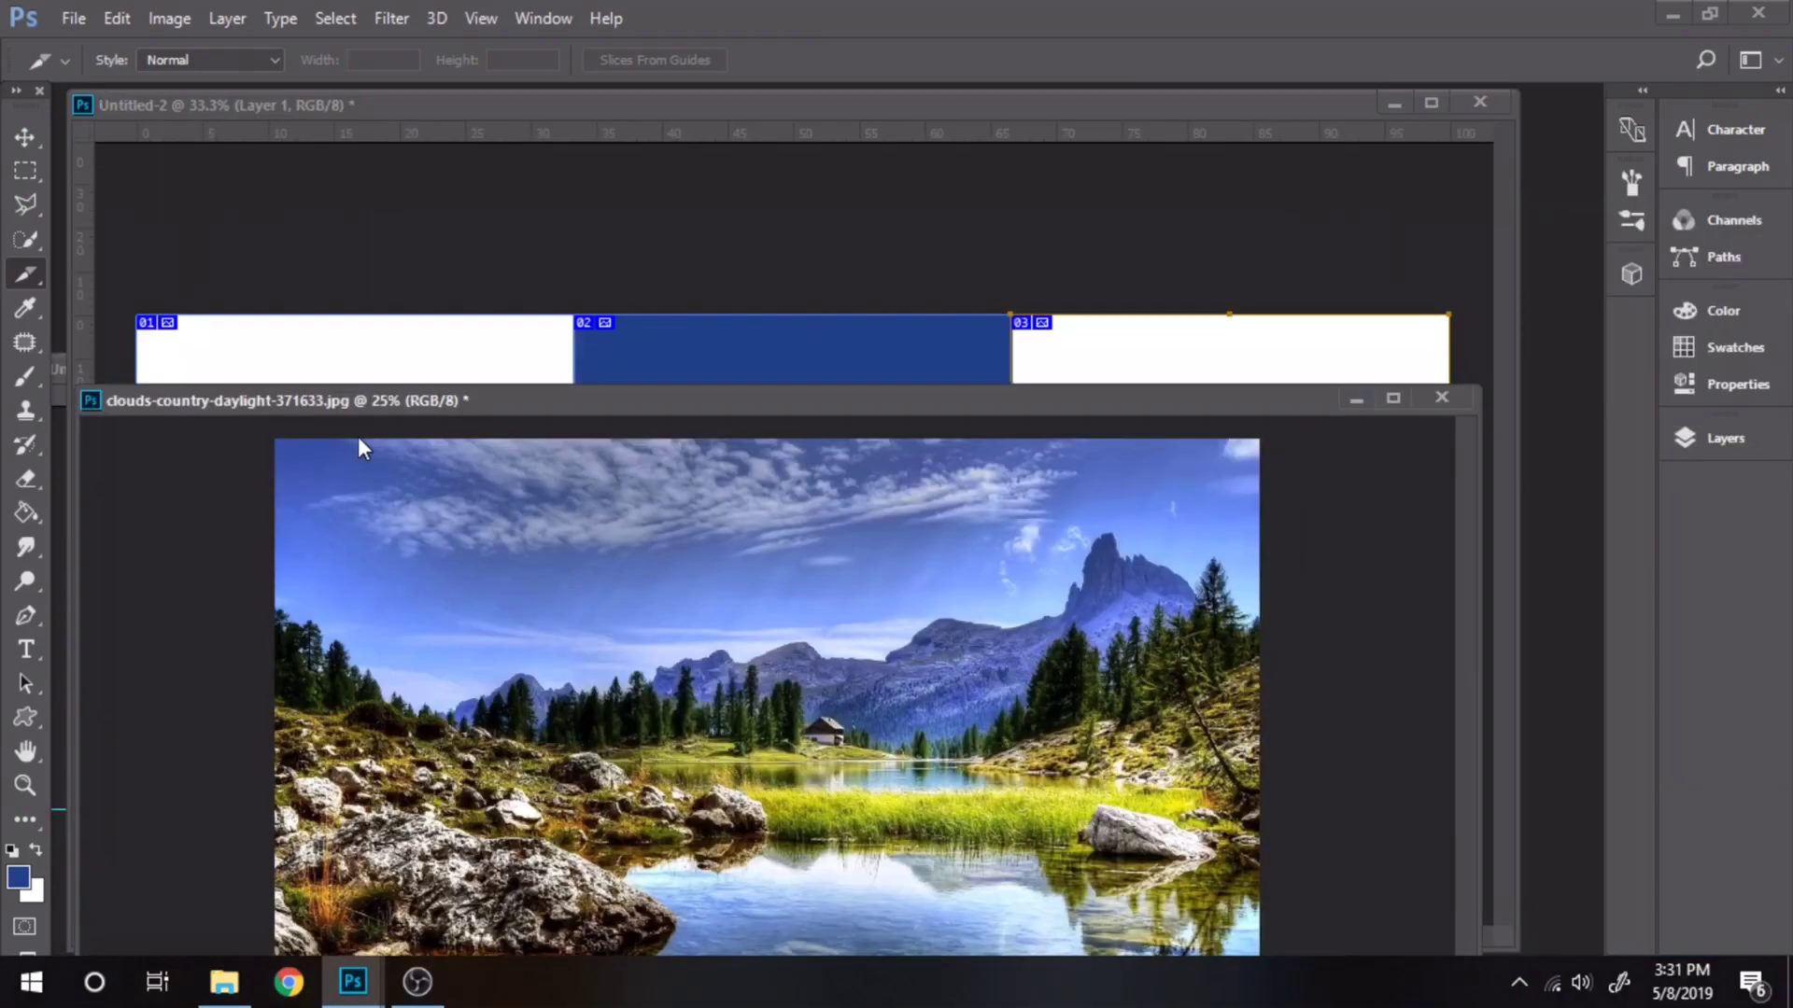
Drag the clouds-country-daylight photo into Untitled-2 as Layer 2, positioned across all three slices.
drag(356, 402, 379, 610)
key(v)
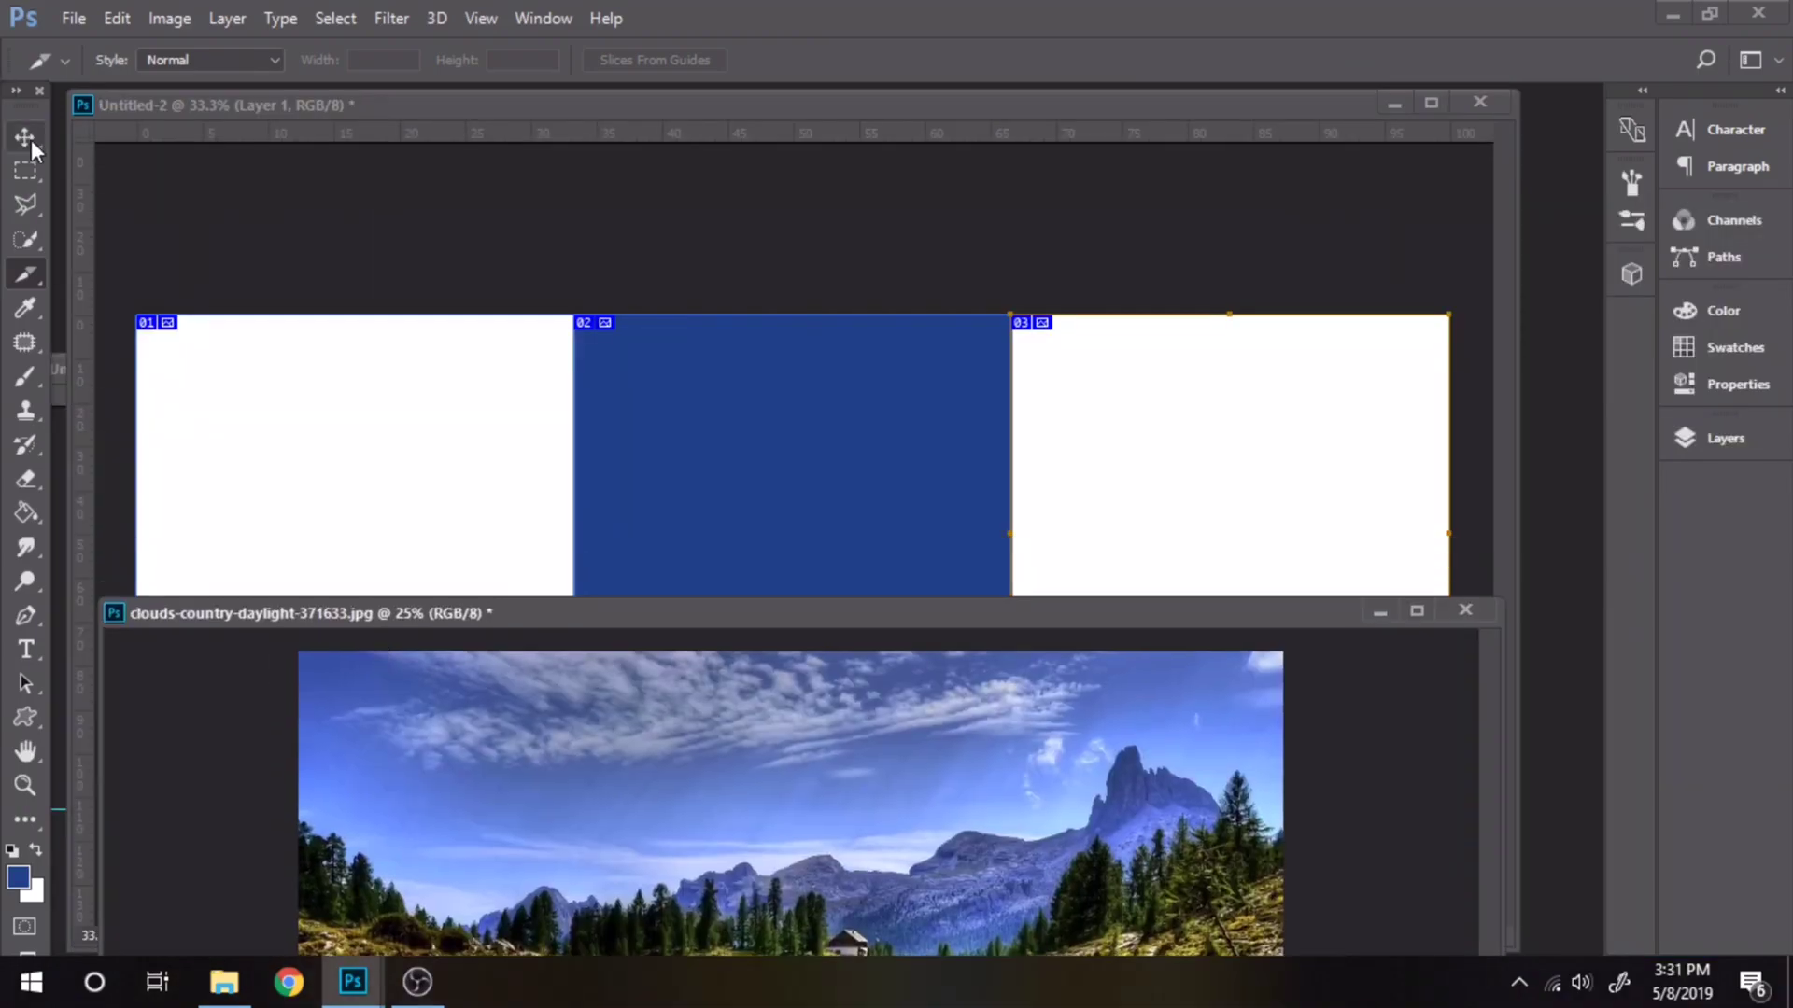
drag(768, 771, 722, 425)
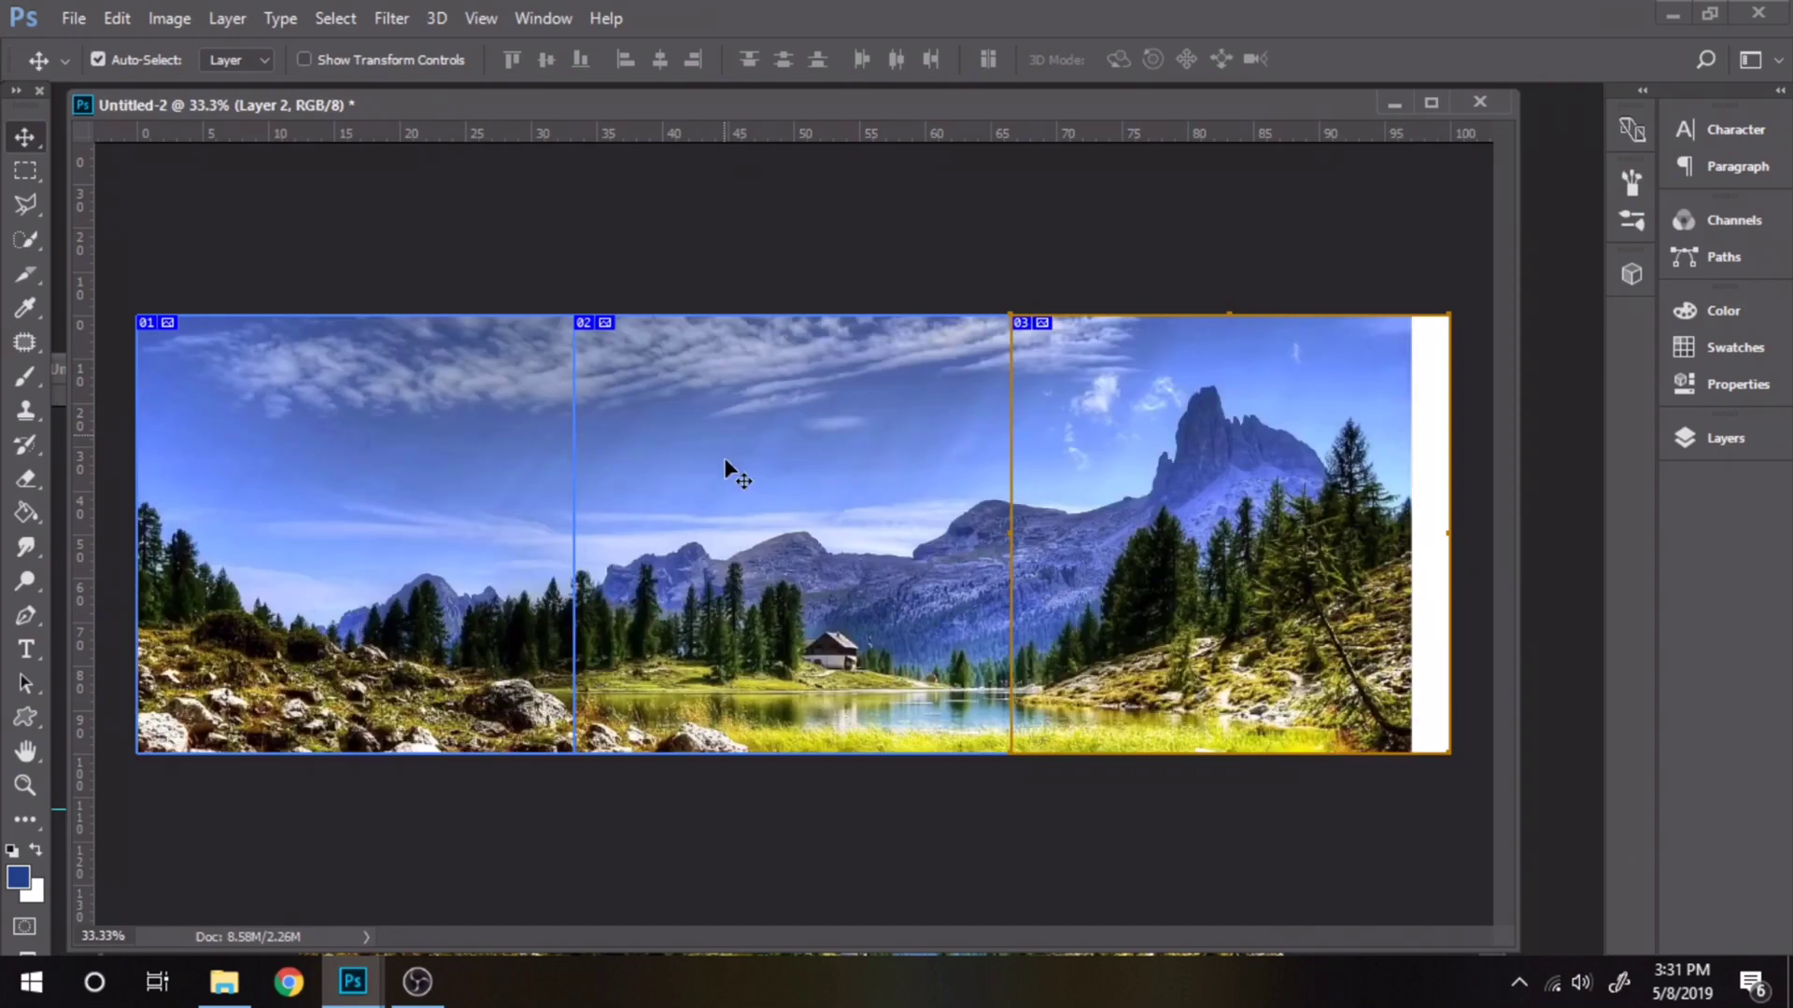
drag(747, 518, 787, 388)
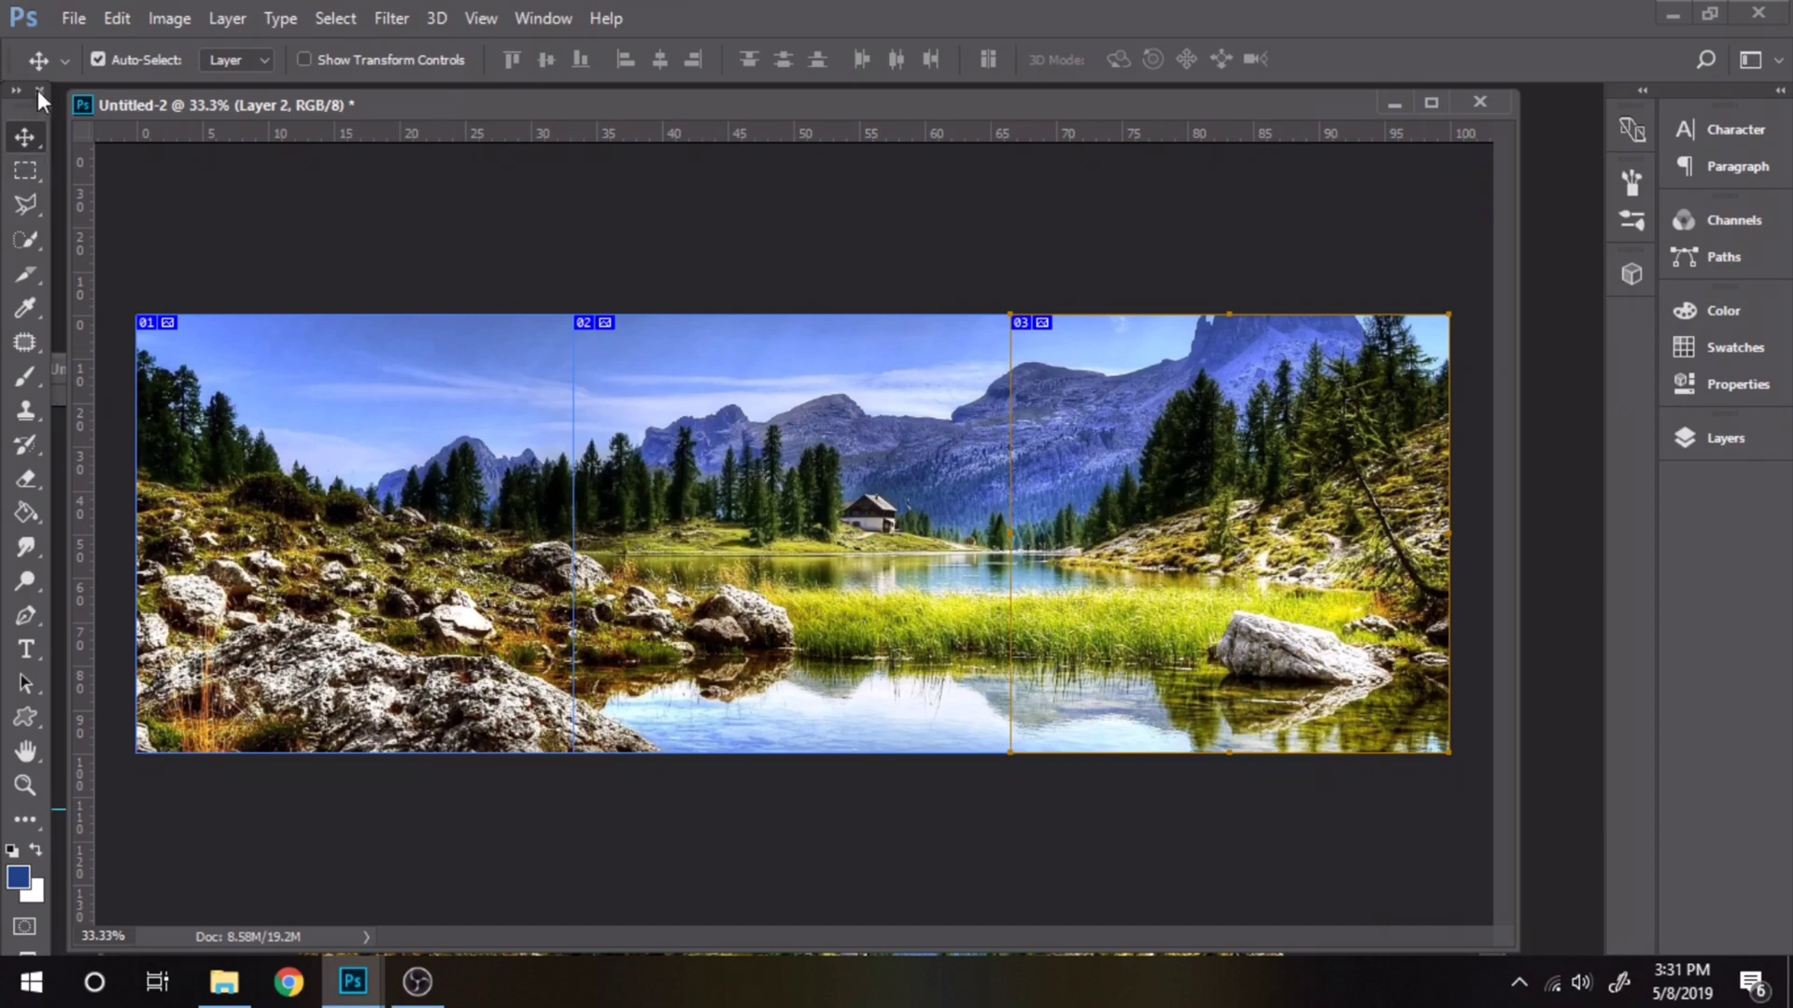
Save for Web (Legacy) as JPEG quality 100, saving all Untitled-2 slices into the insta folder.
click(65, 17)
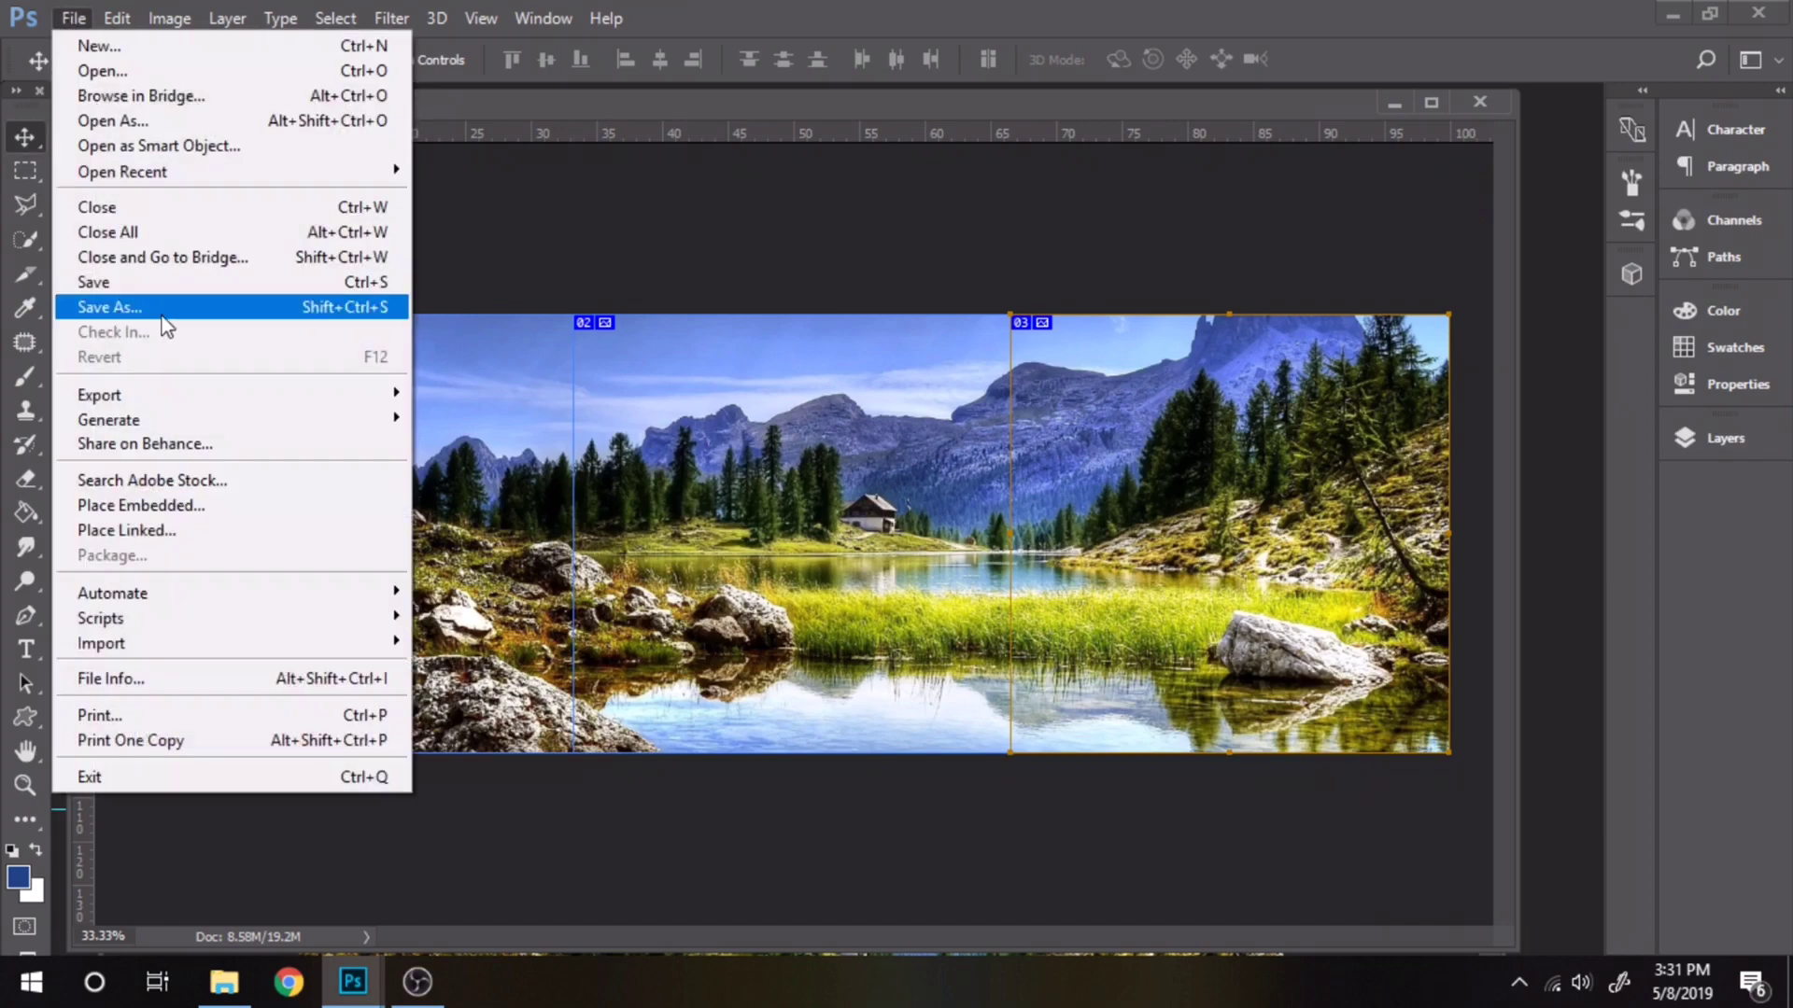
mouse_move(383, 411)
click(489, 485)
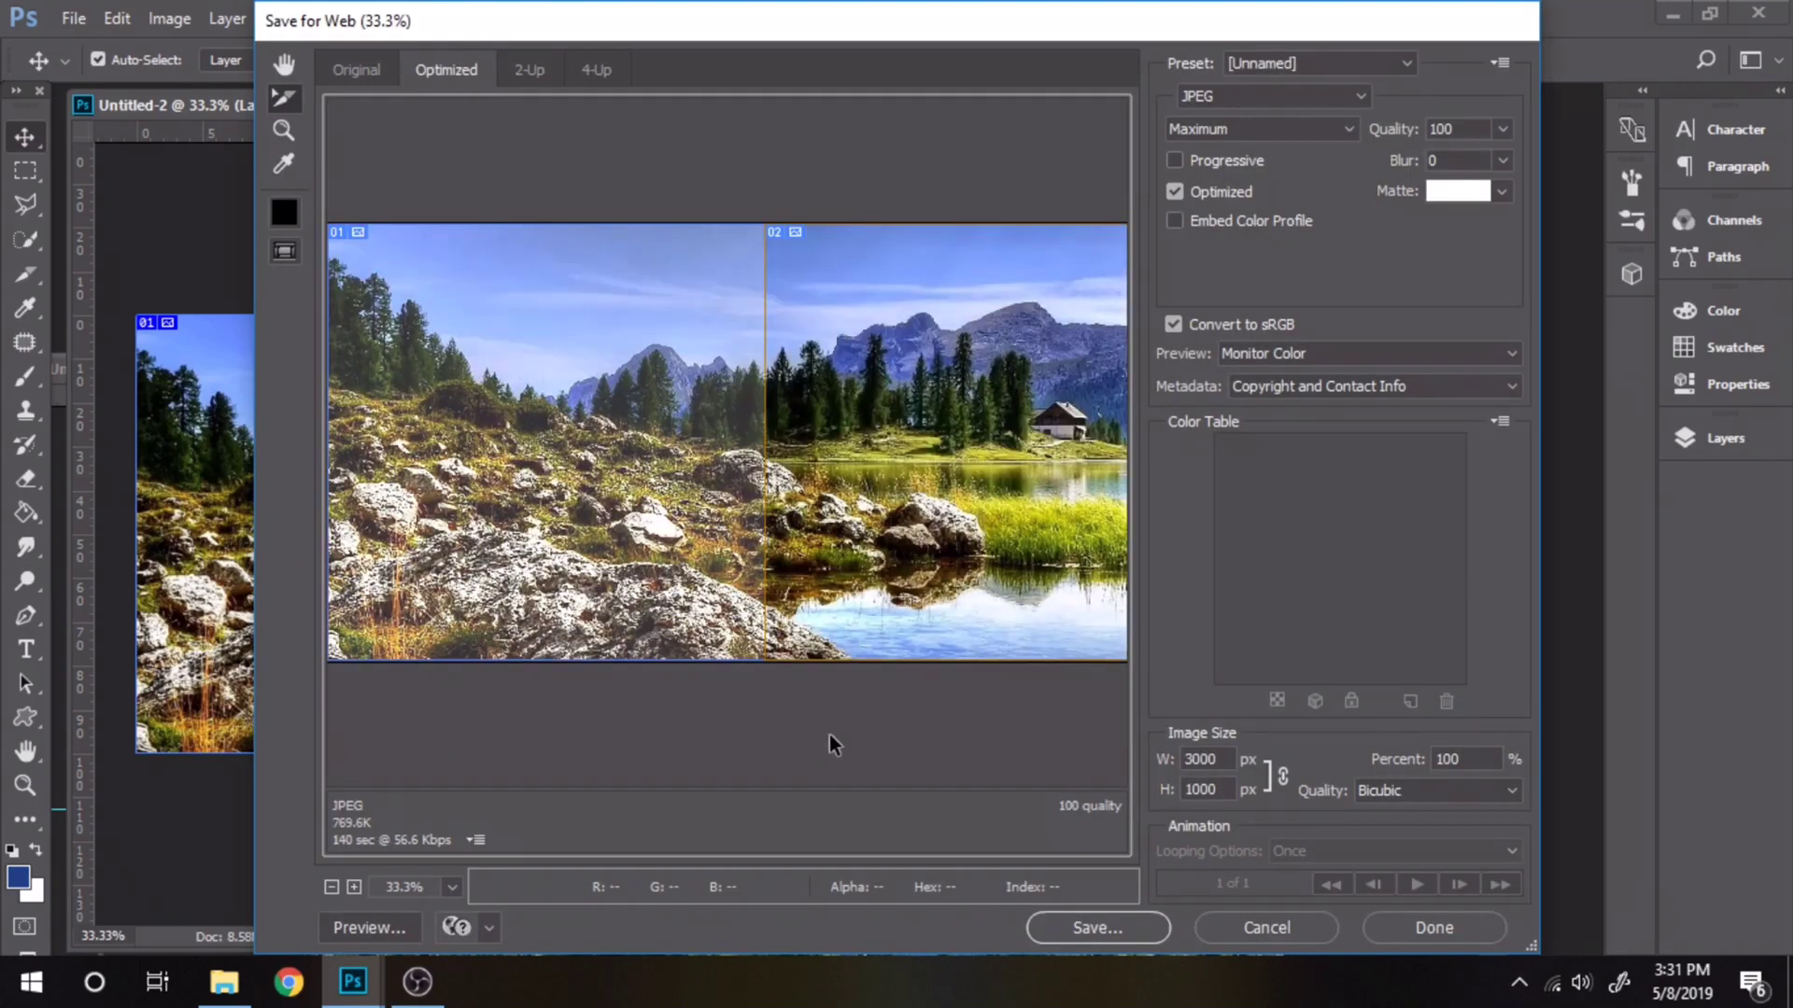
click(332, 887)
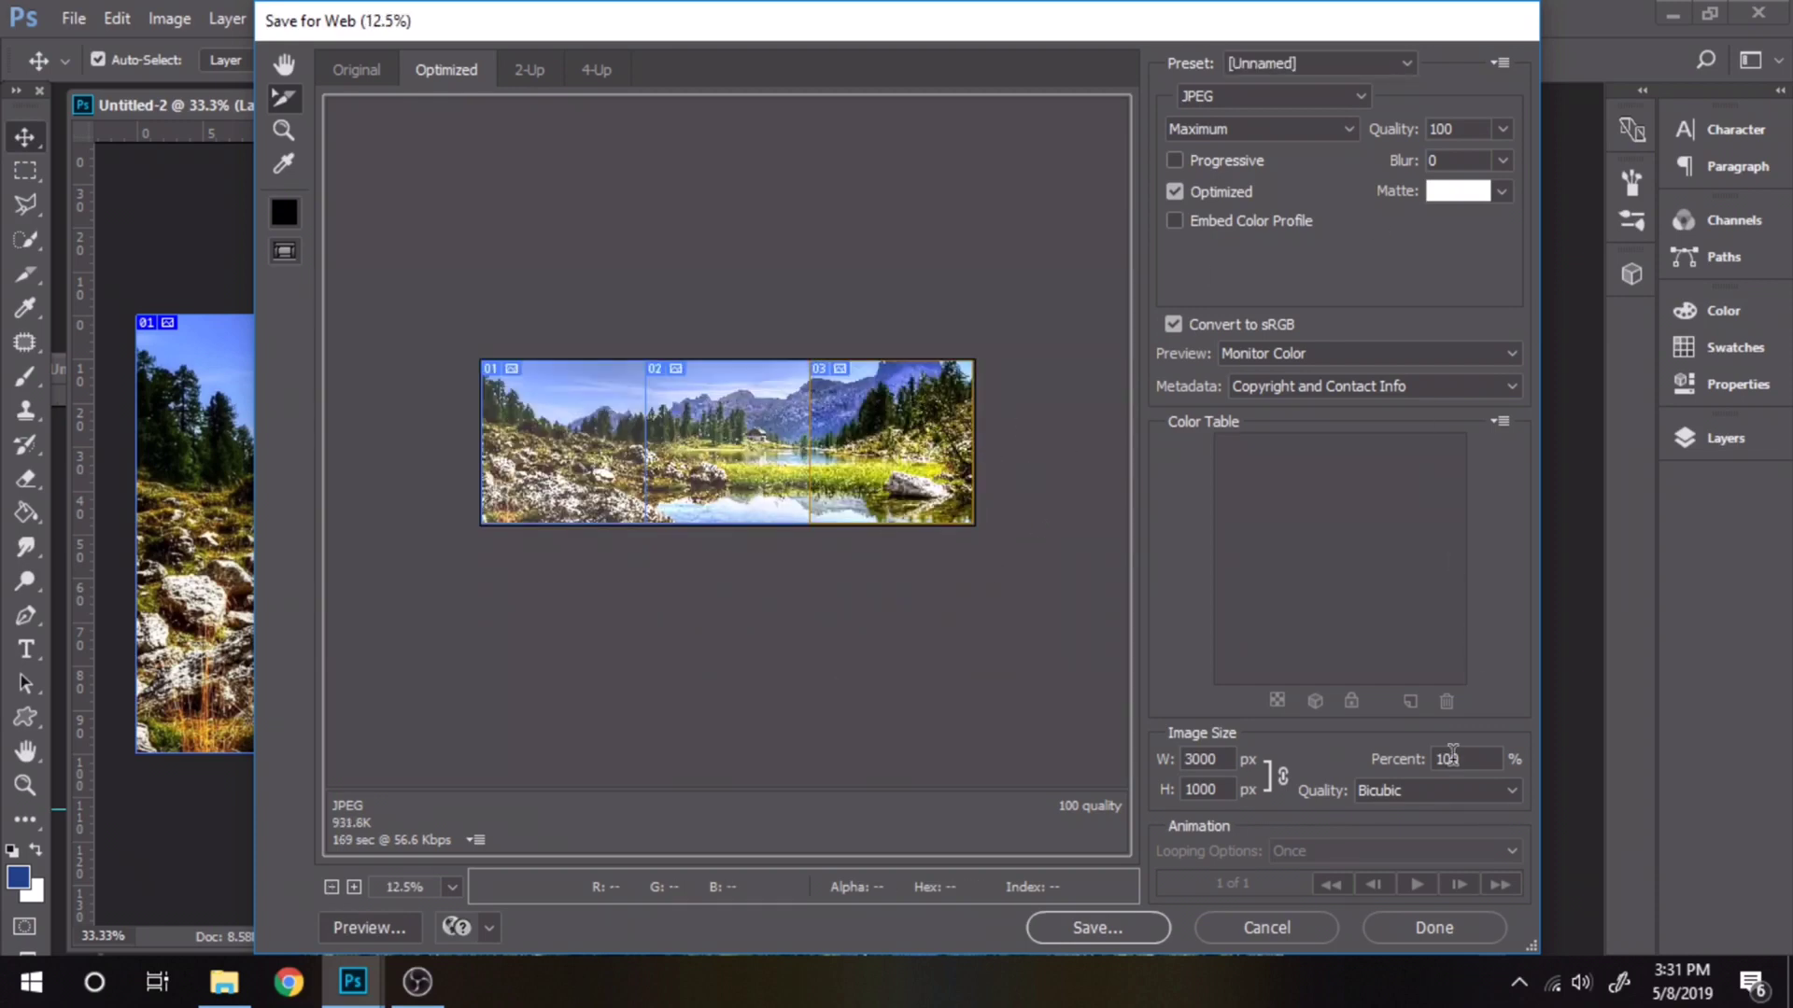
click(1095, 922)
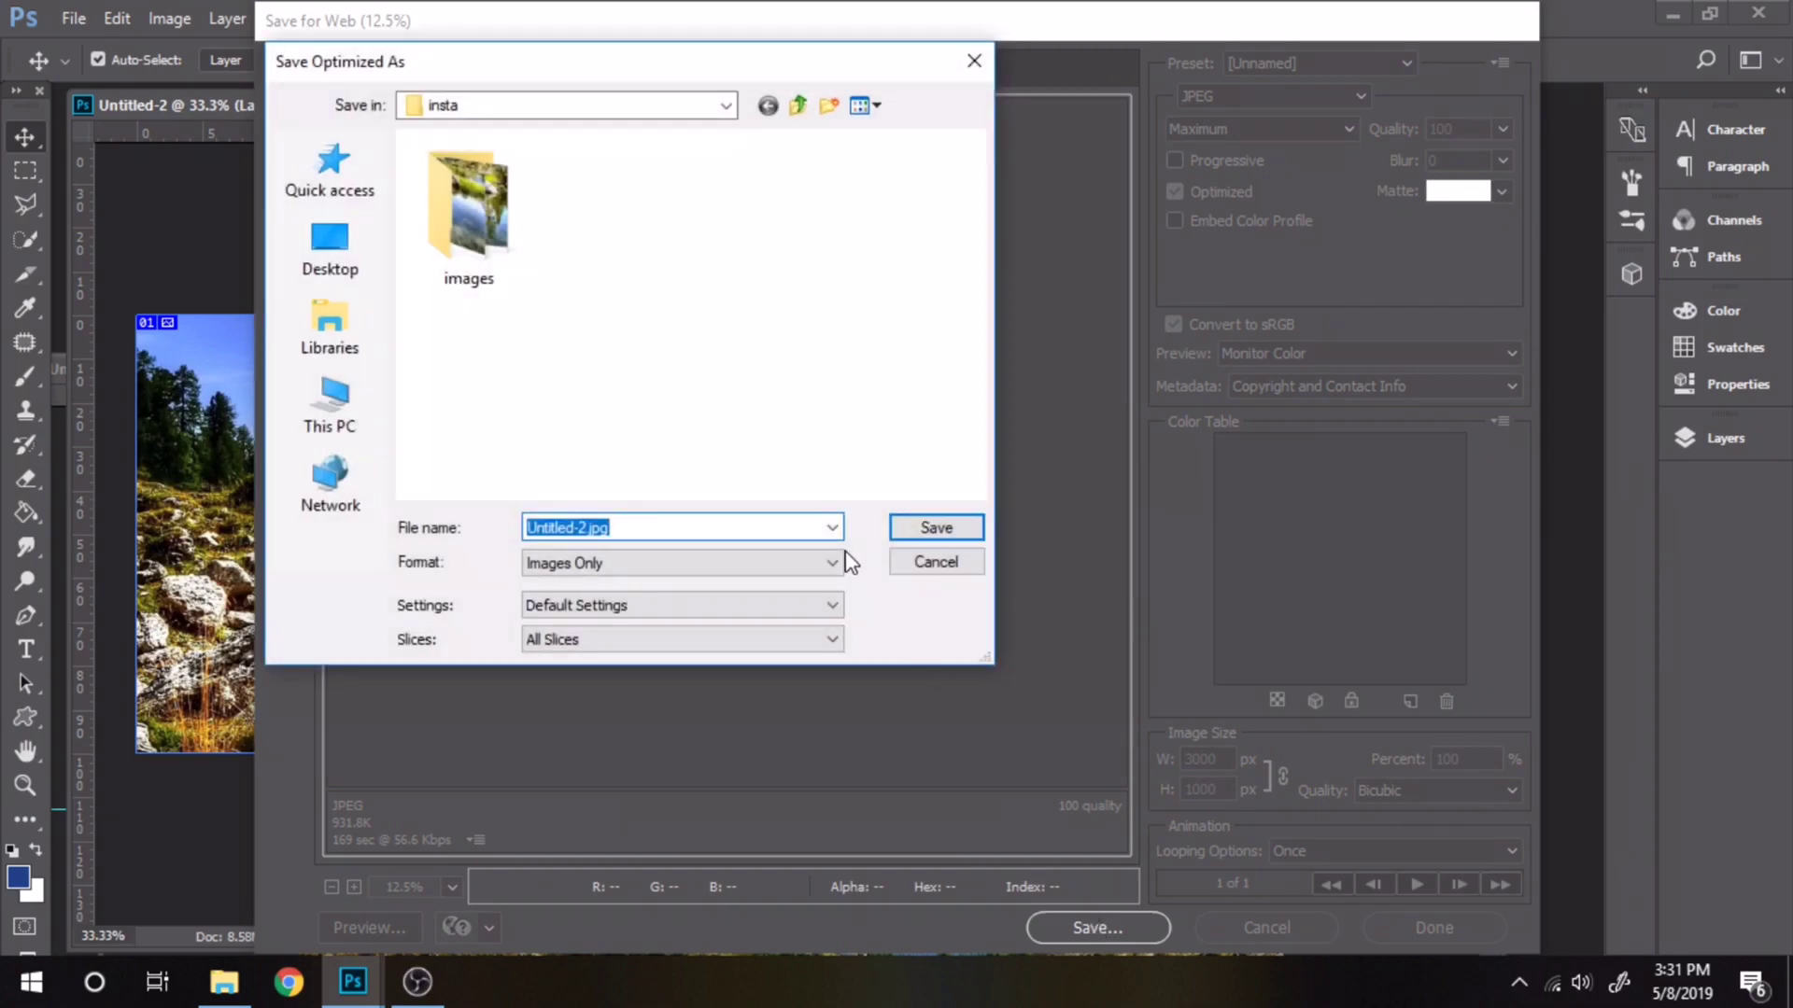
click(912, 529)
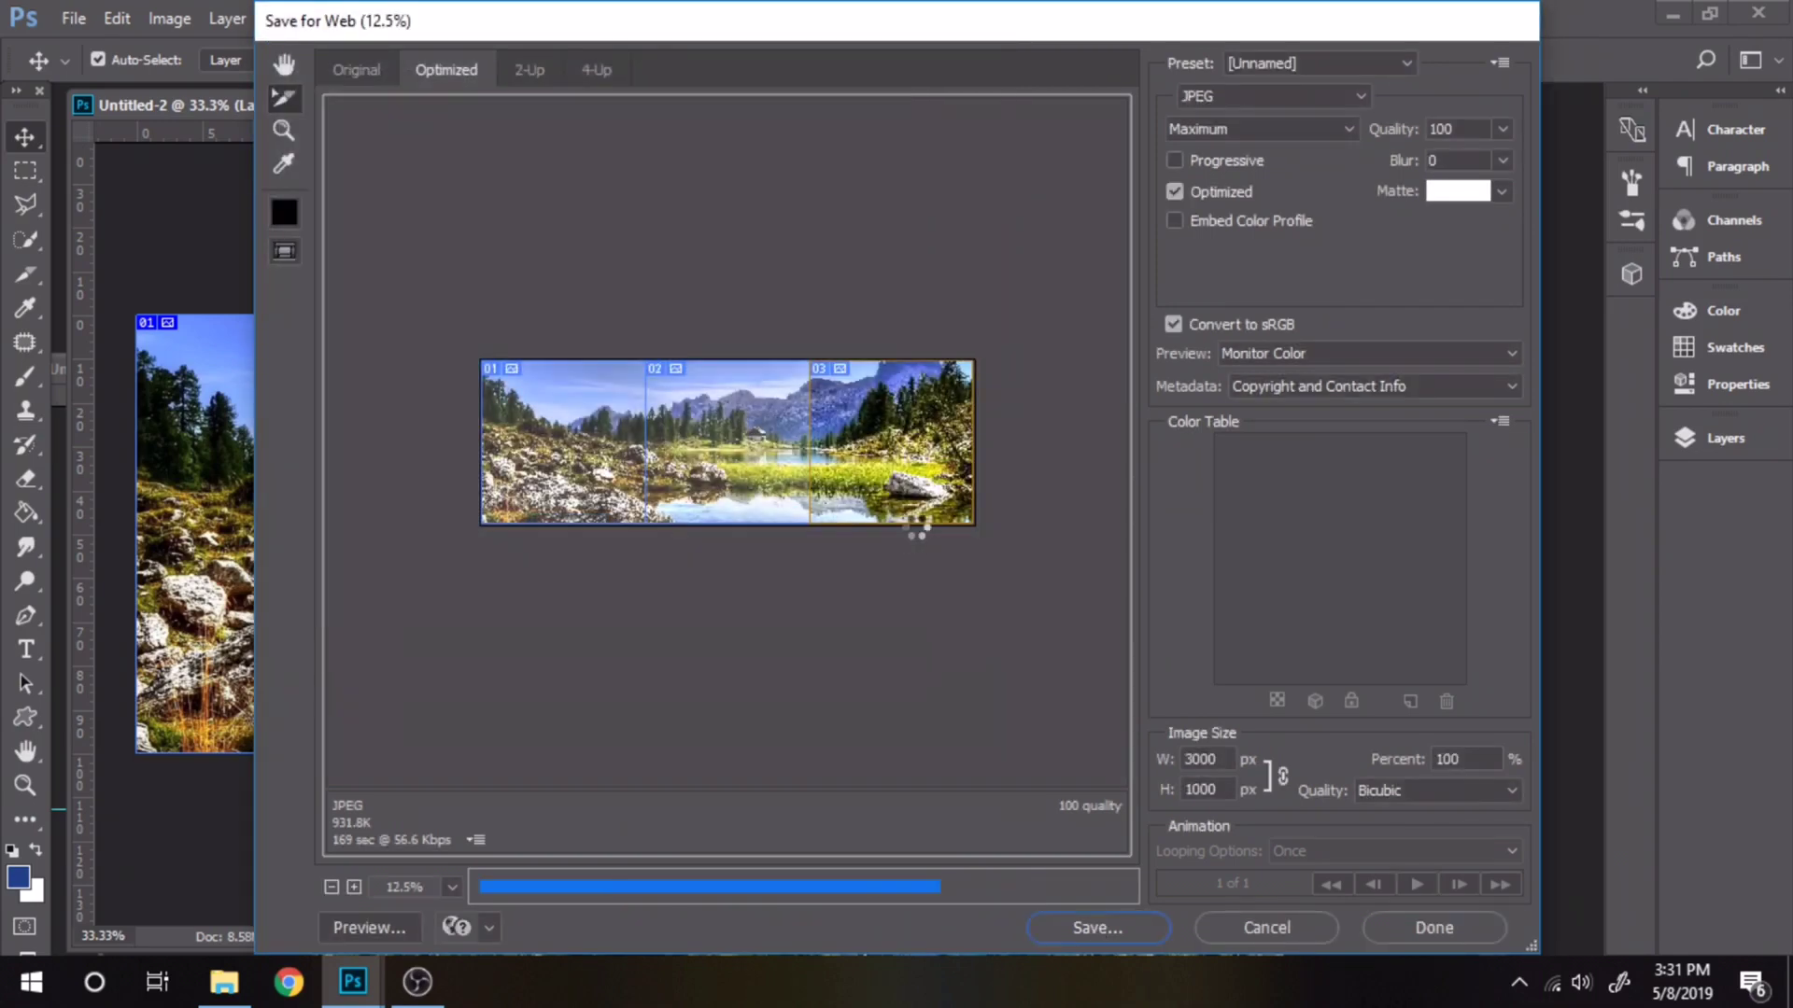